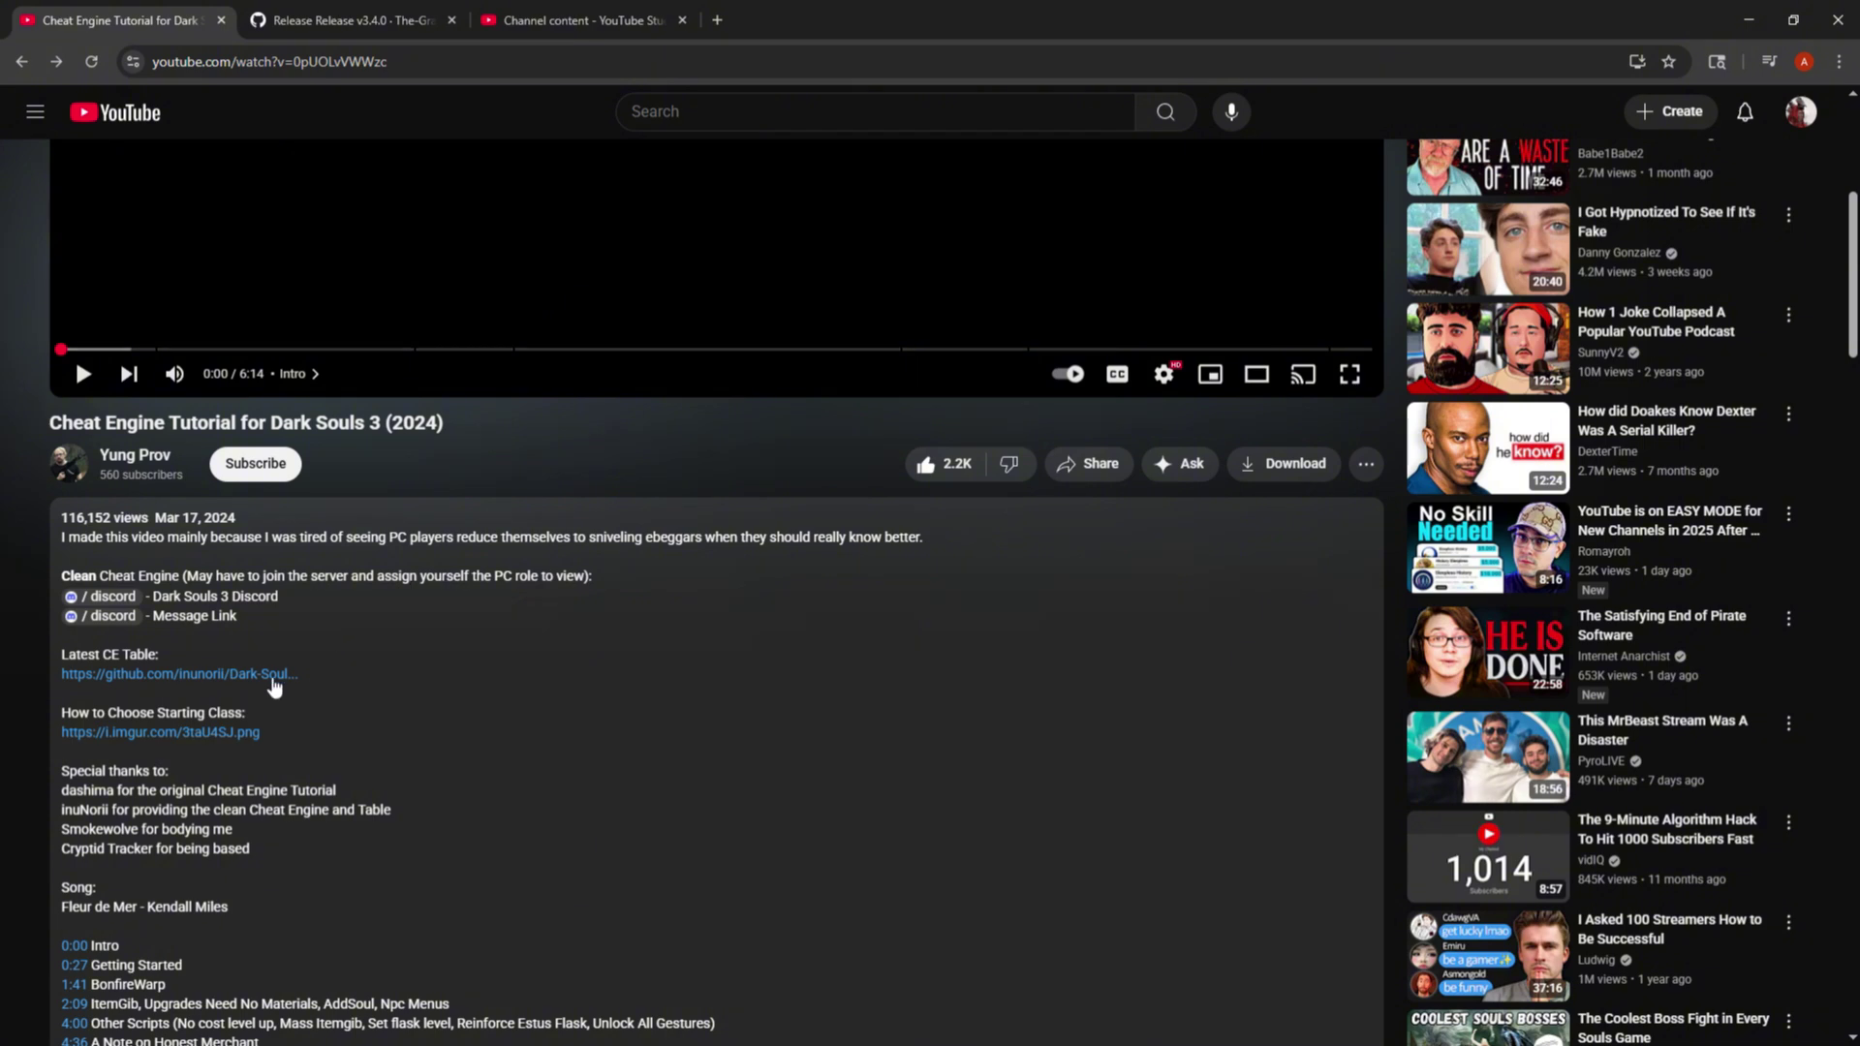
Close the two extra browser tabs and open the Latest CE Table GitHub link in the video description.
{"action": "left_click", "coordinate": [451, 20]}
{"action": "left_click", "coordinate": [450, 20]}
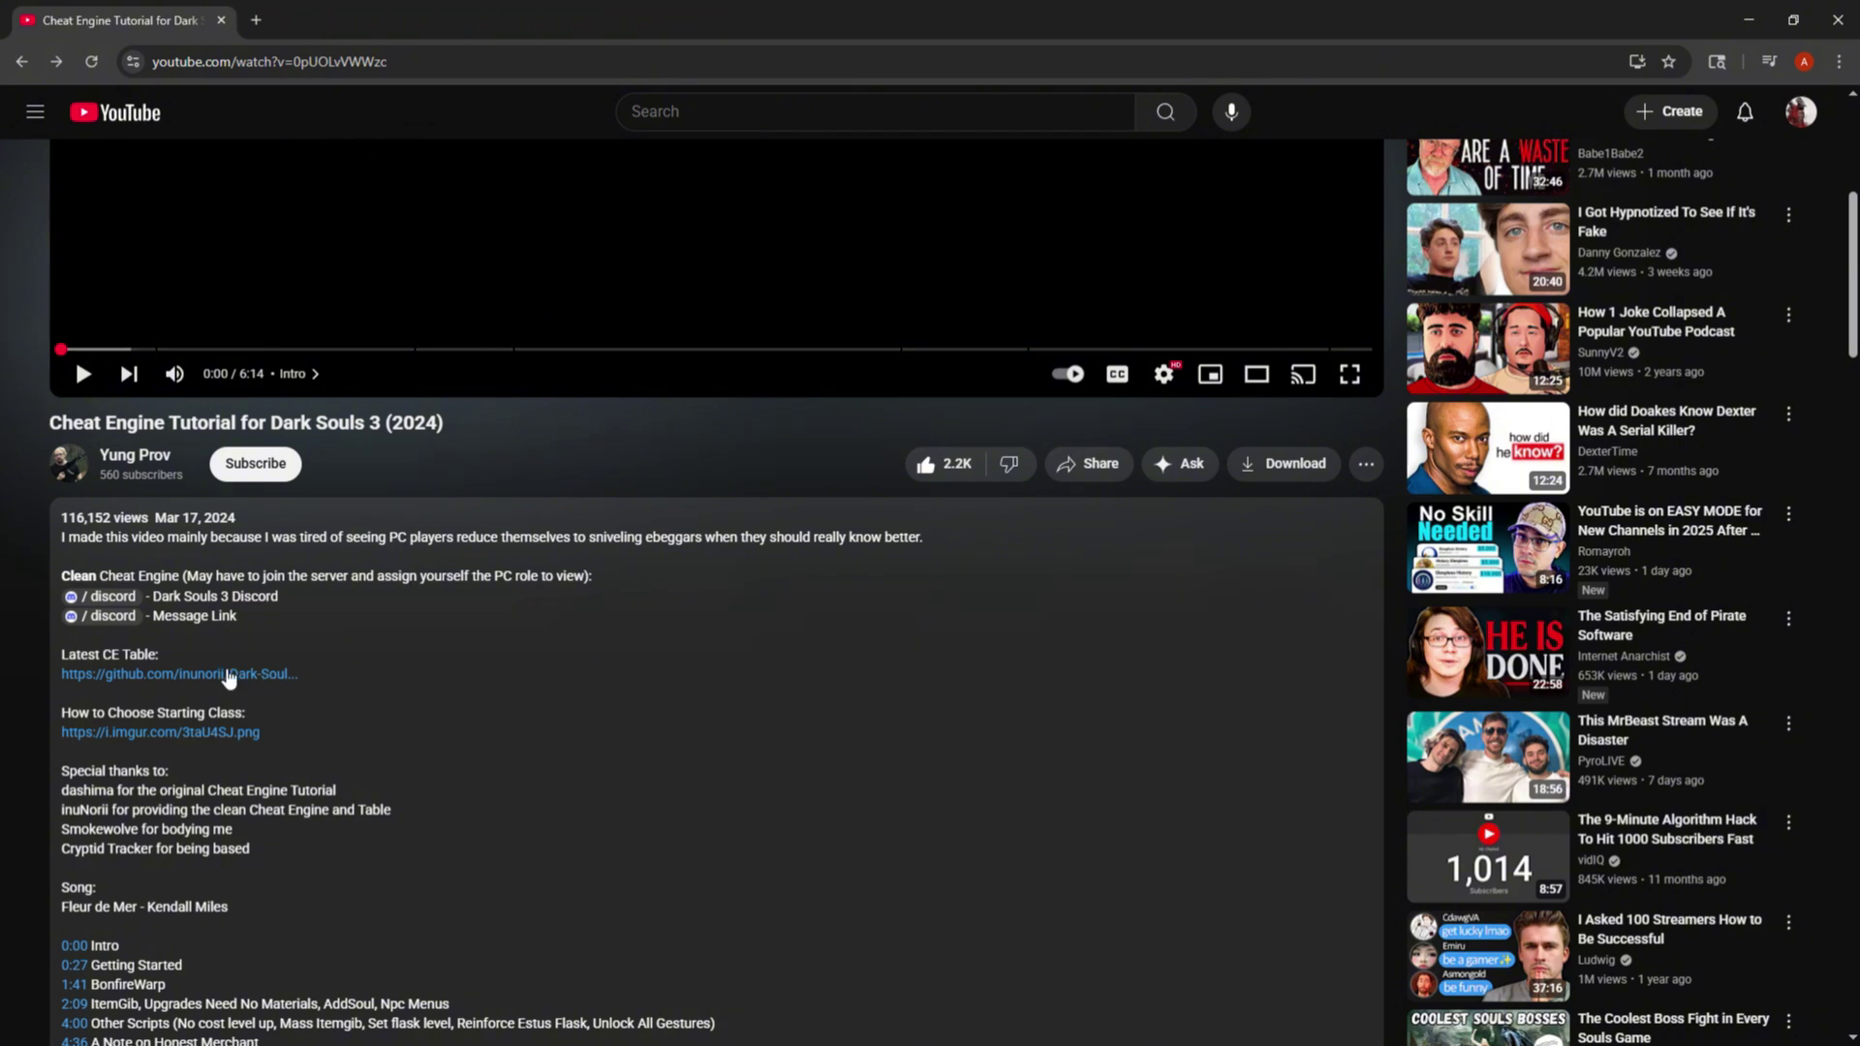
{"action": "left_click", "coordinate": [223, 678]}
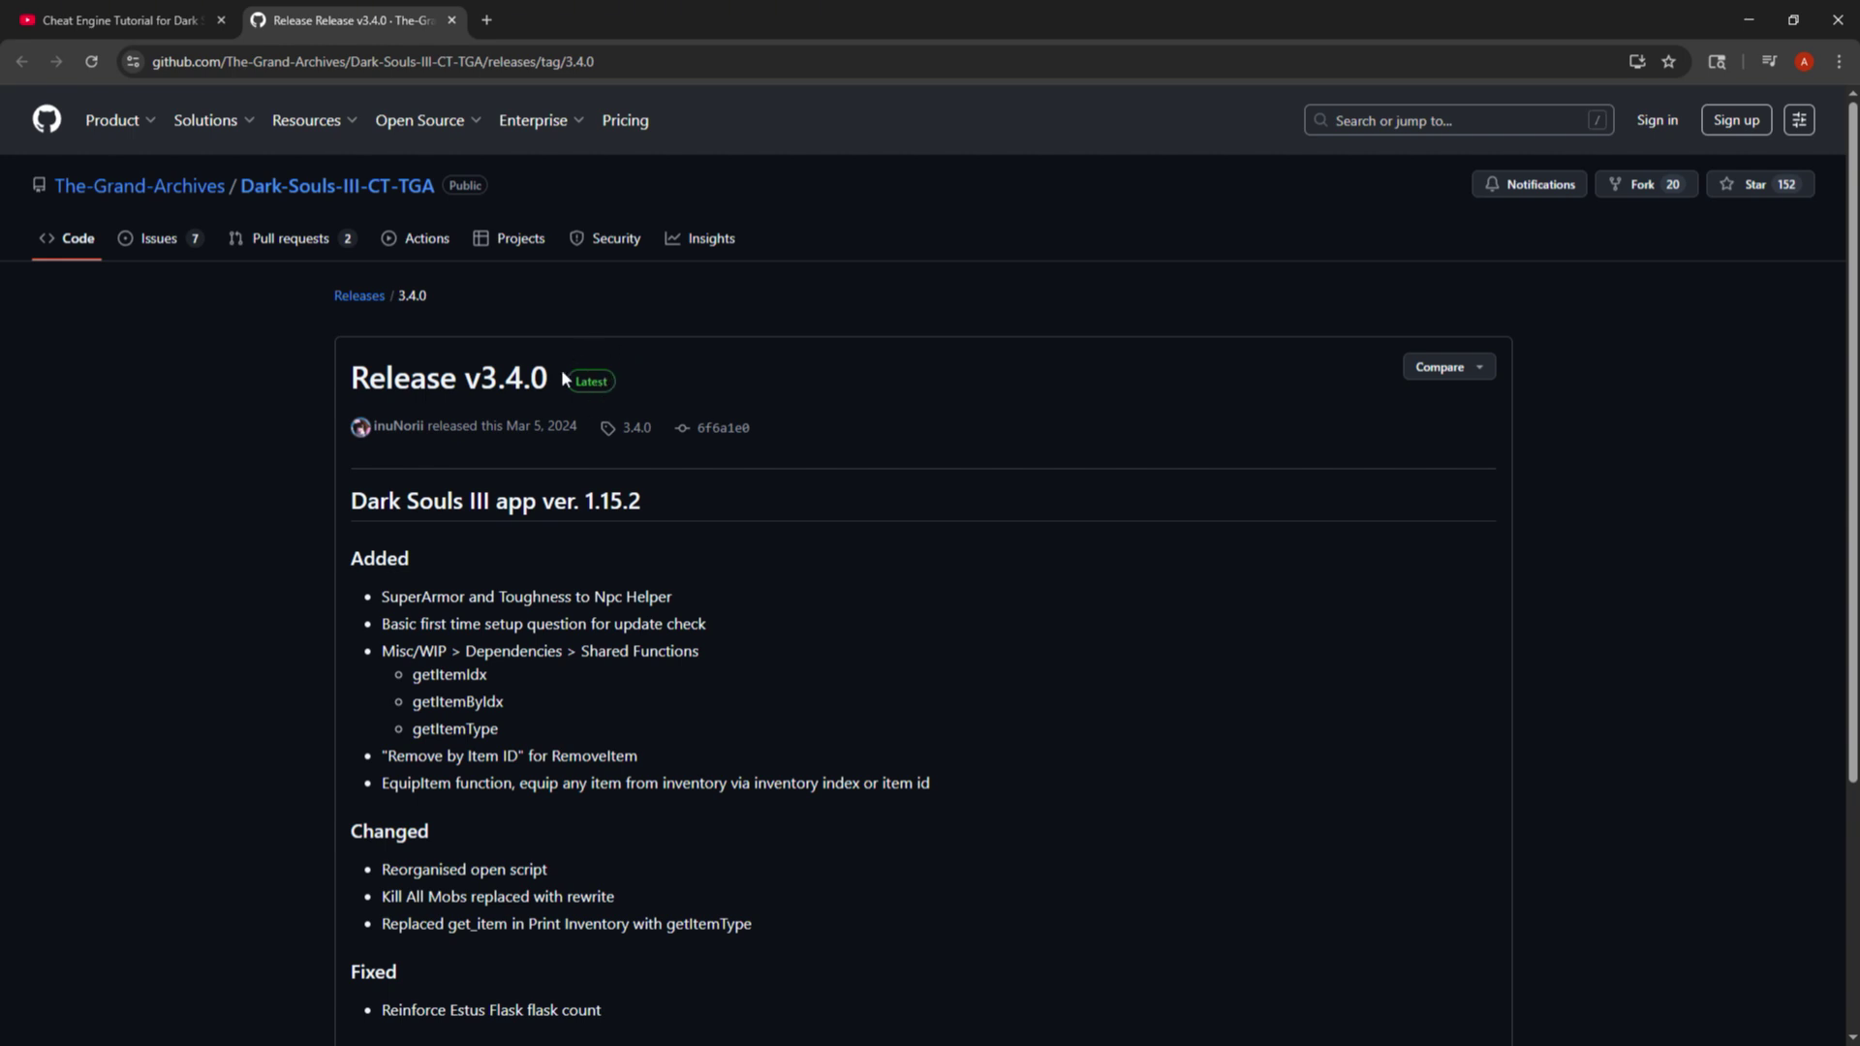
Download DS3_TGA_v3.4.0.zip from the assets of Release v3.4.0.
{"action": "scroll", "coordinate": [247, 503], "scroll_direction": "down", "scroll_amount": 1}
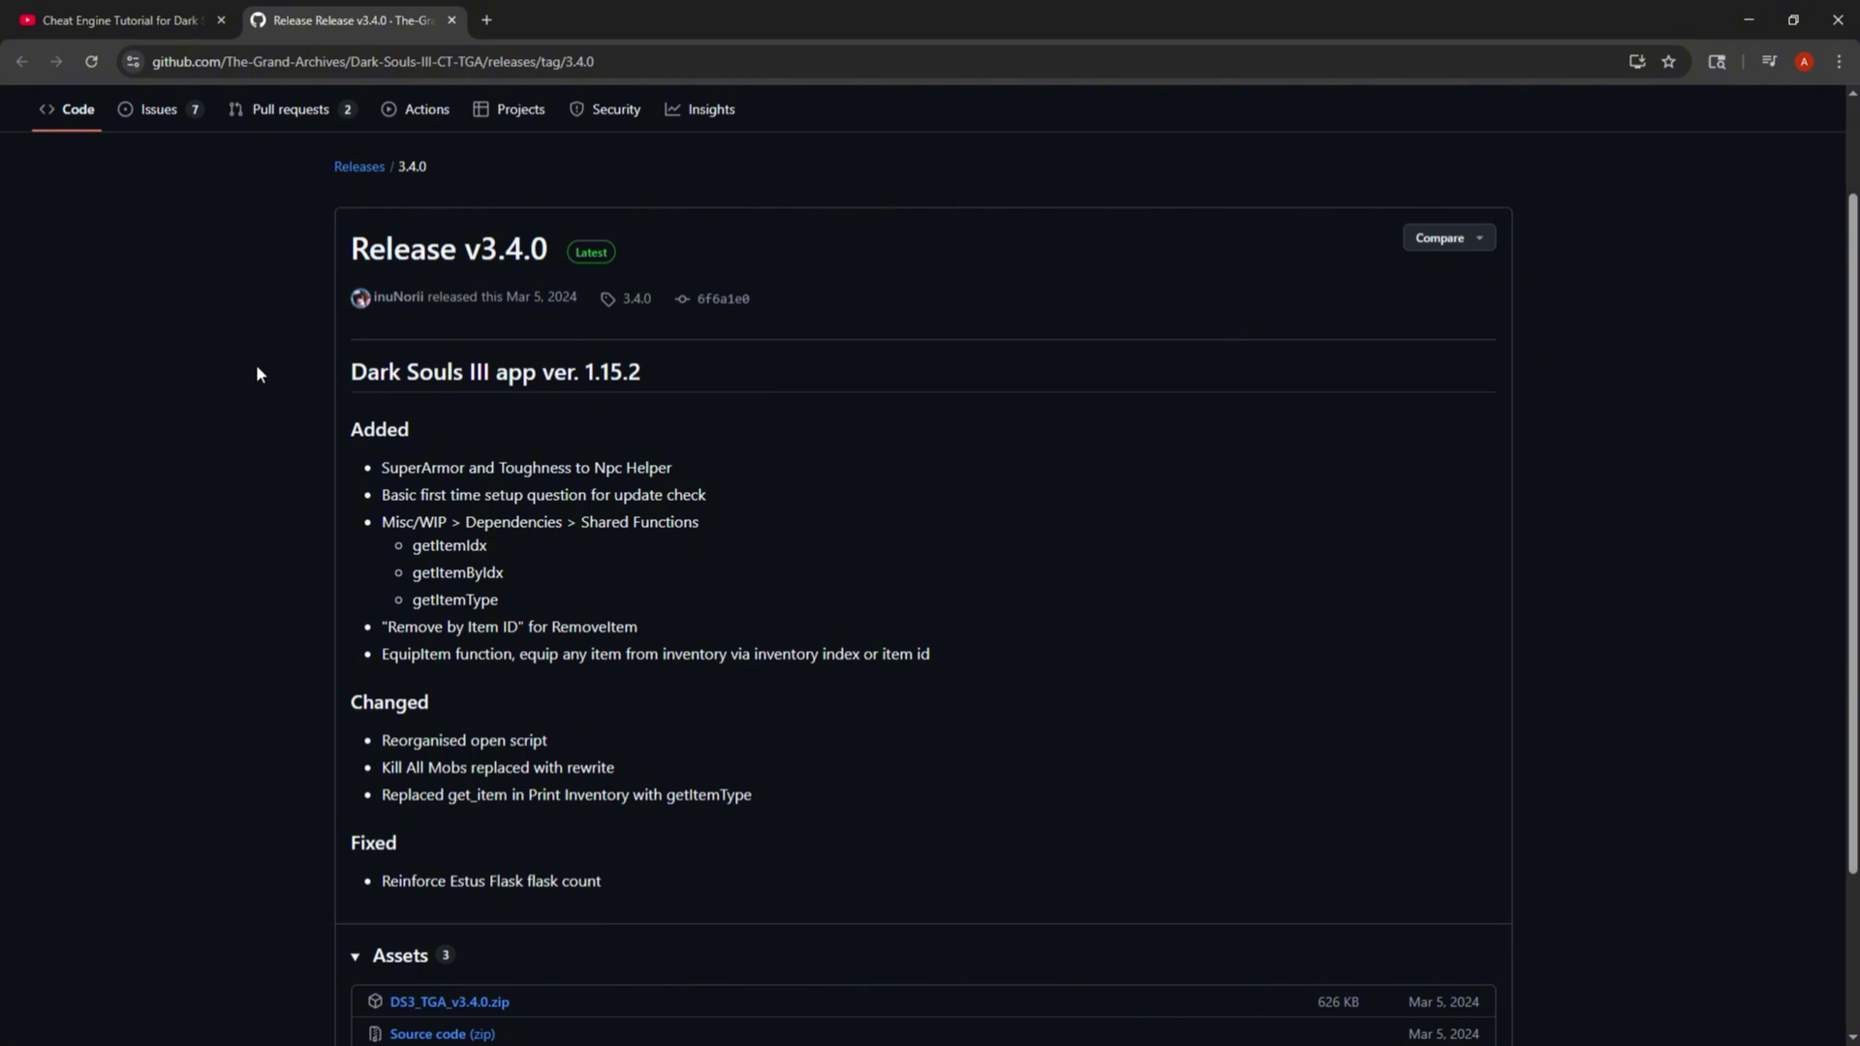
{"action": "scroll", "coordinate": [258, 364], "scroll_direction": "down", "scroll_amount": 1}
{"action": "scroll", "coordinate": [253, 351], "scroll_direction": "up", "scroll_amount": 1}
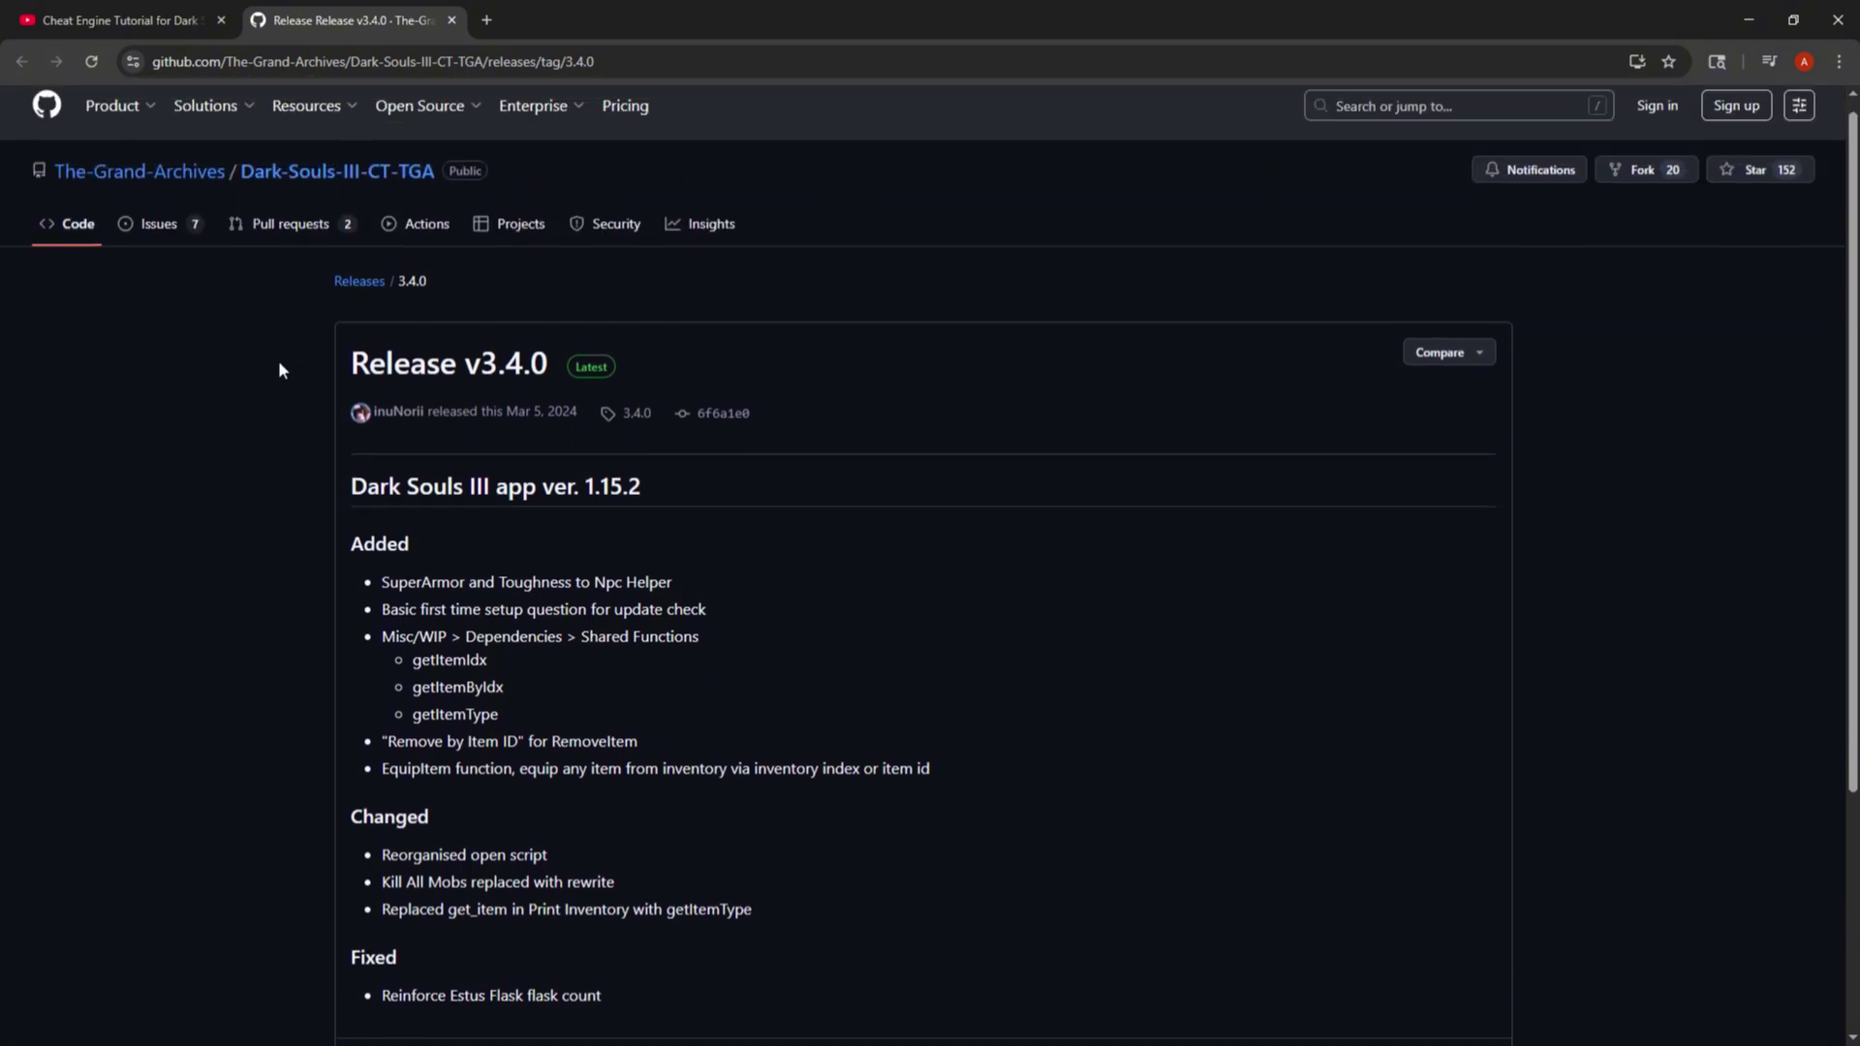
{"action": "scroll", "coordinate": [290, 363], "scroll_direction": "down", "scroll_amount": 3}
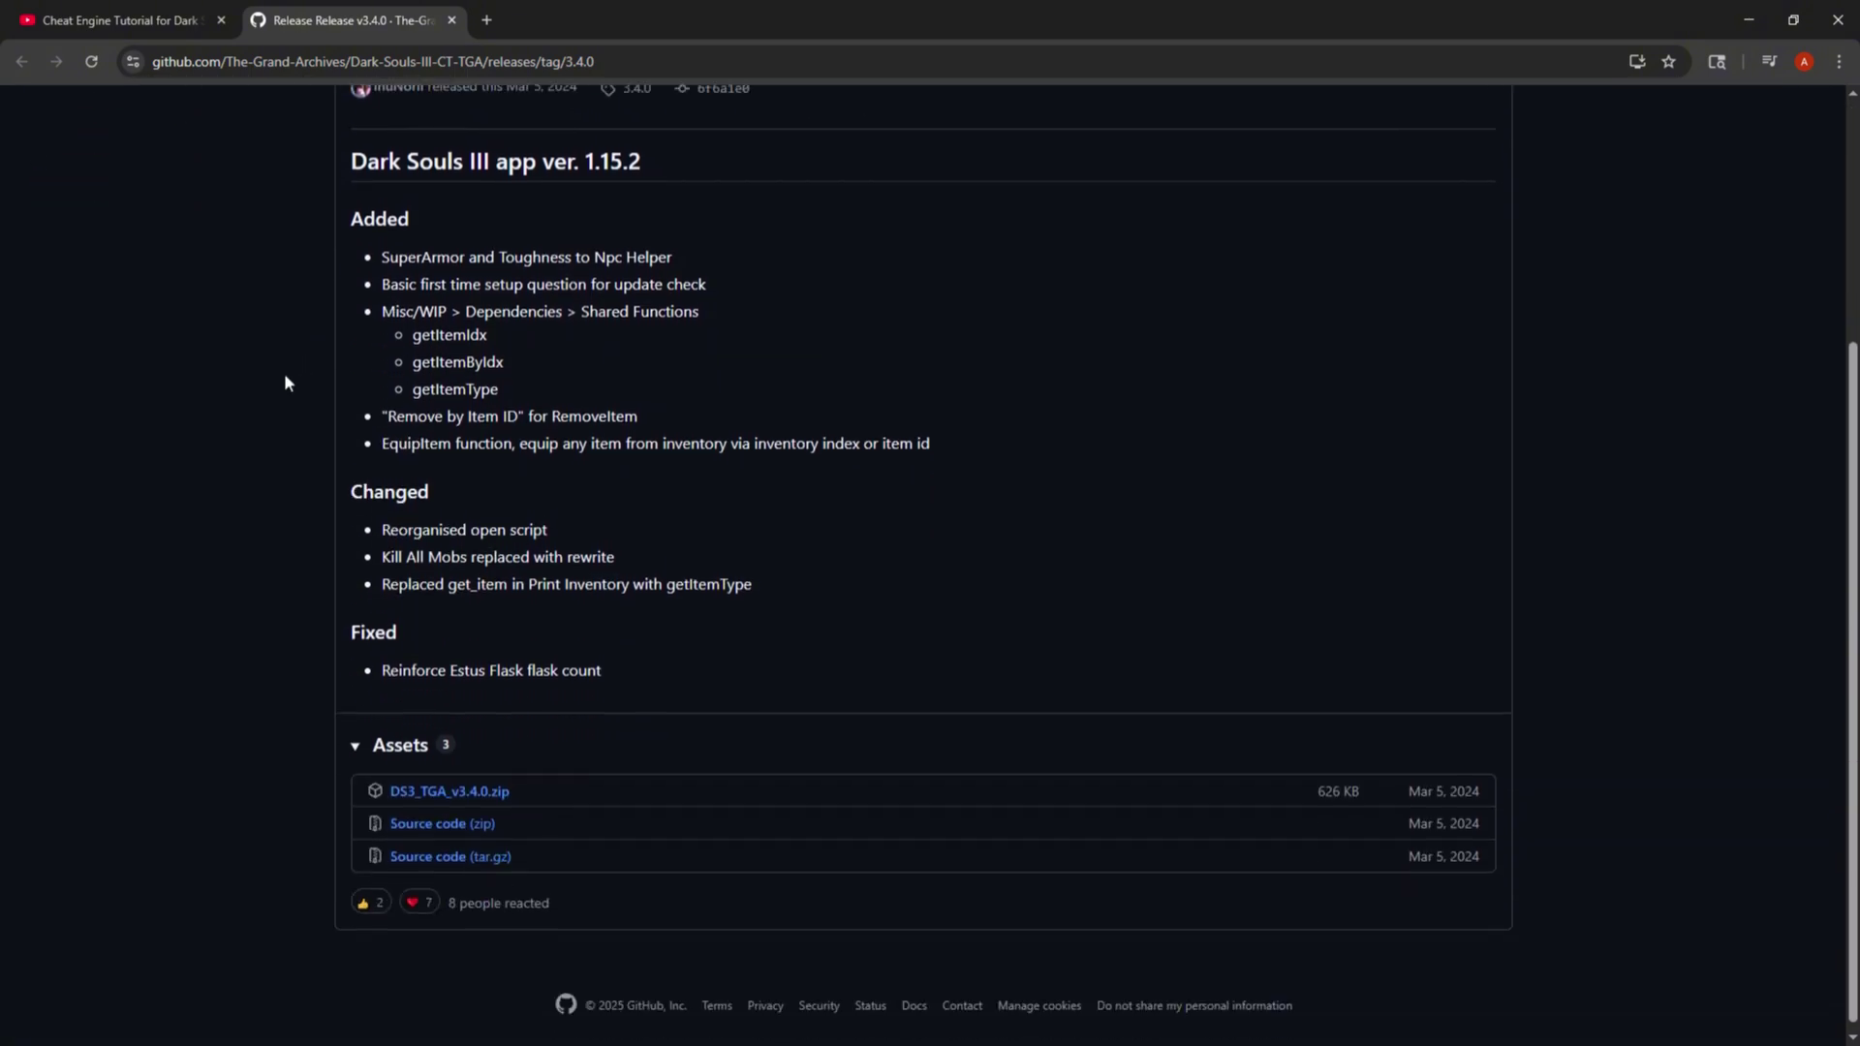
{"action": "left_click", "coordinate": [366, 741]}
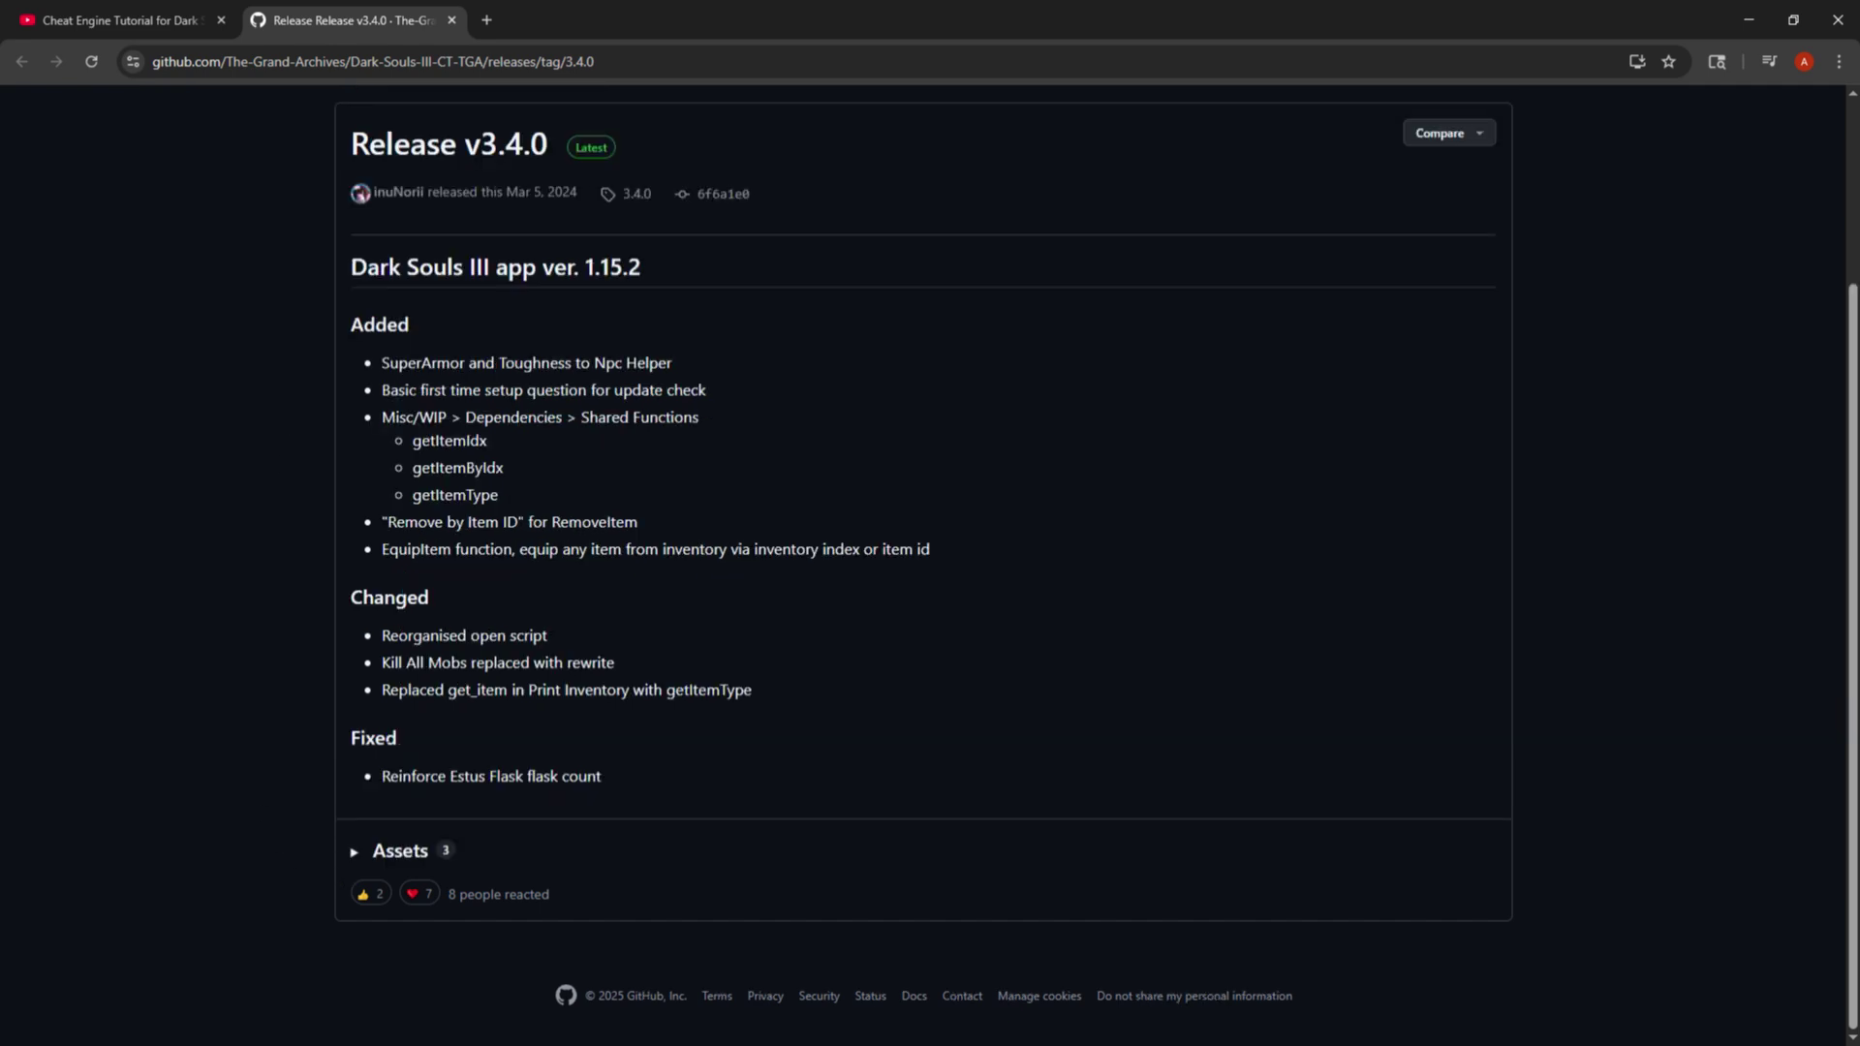
{"action": "left_click", "coordinate": [392, 847]}
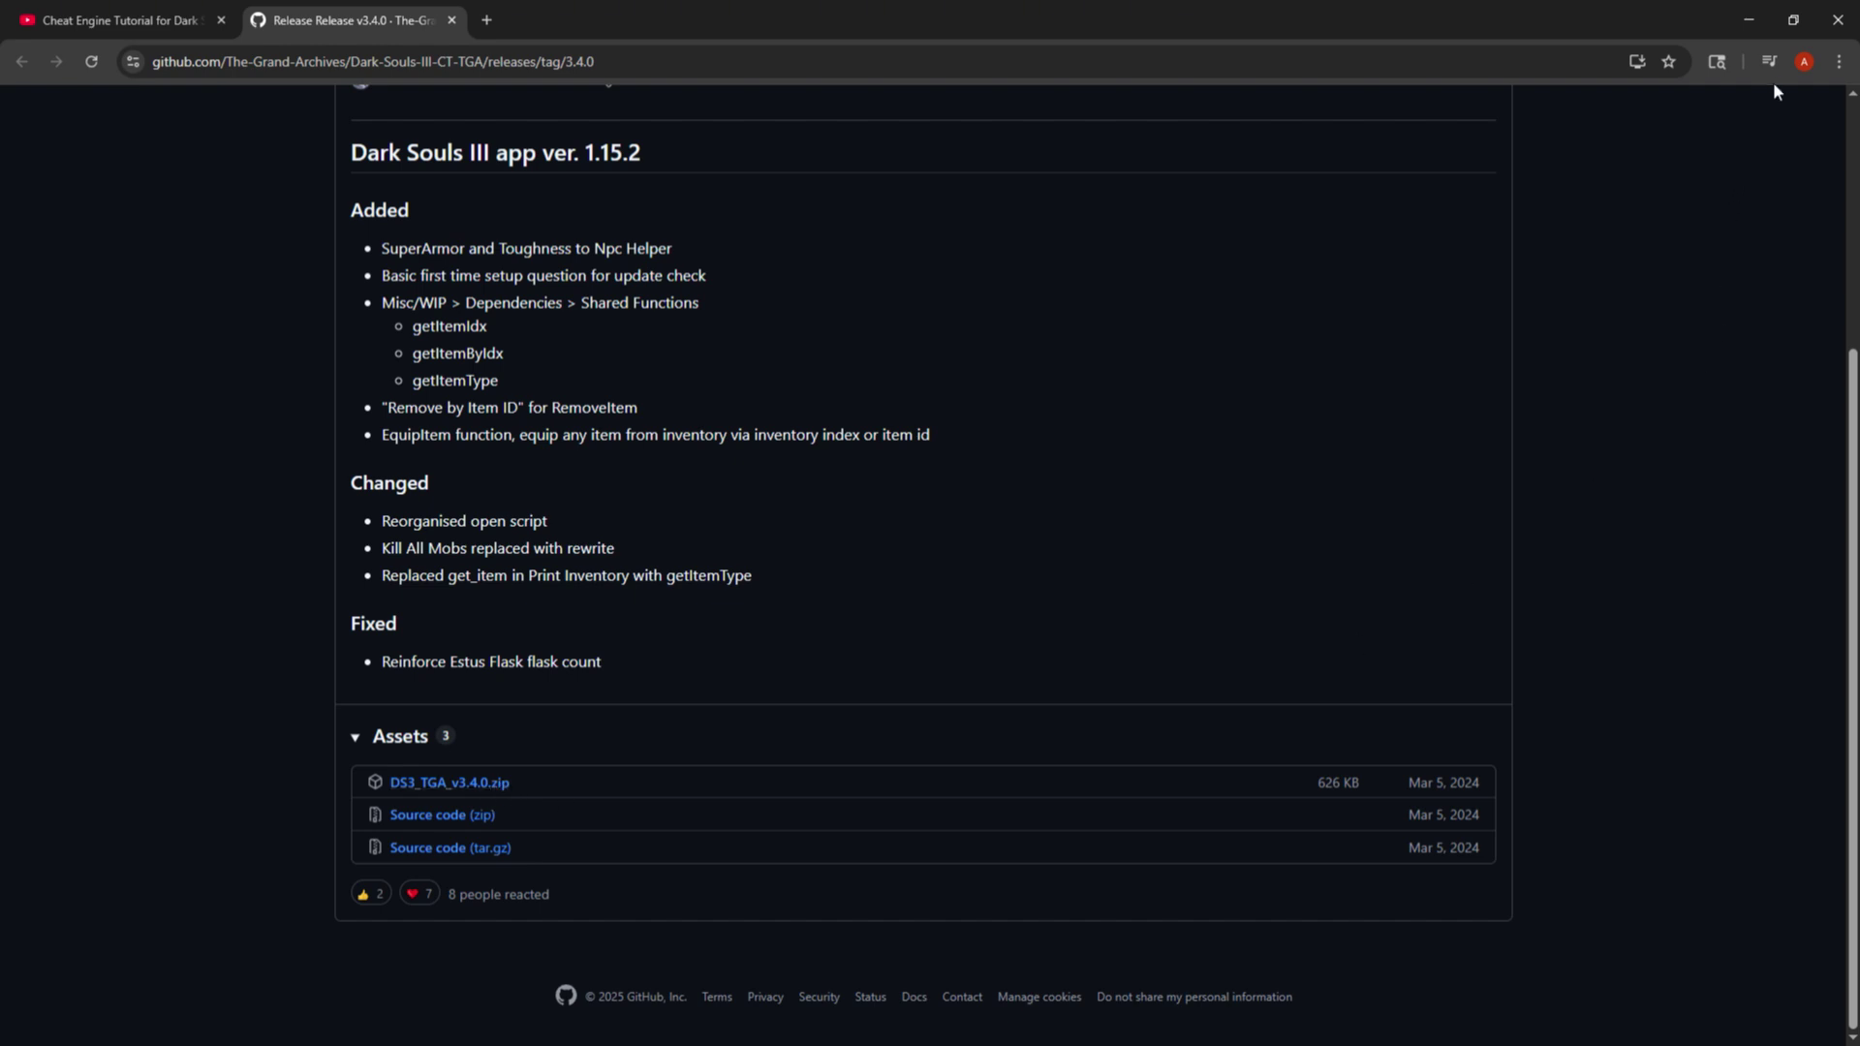
{"action": "left_click", "coordinate": [484, 780]}
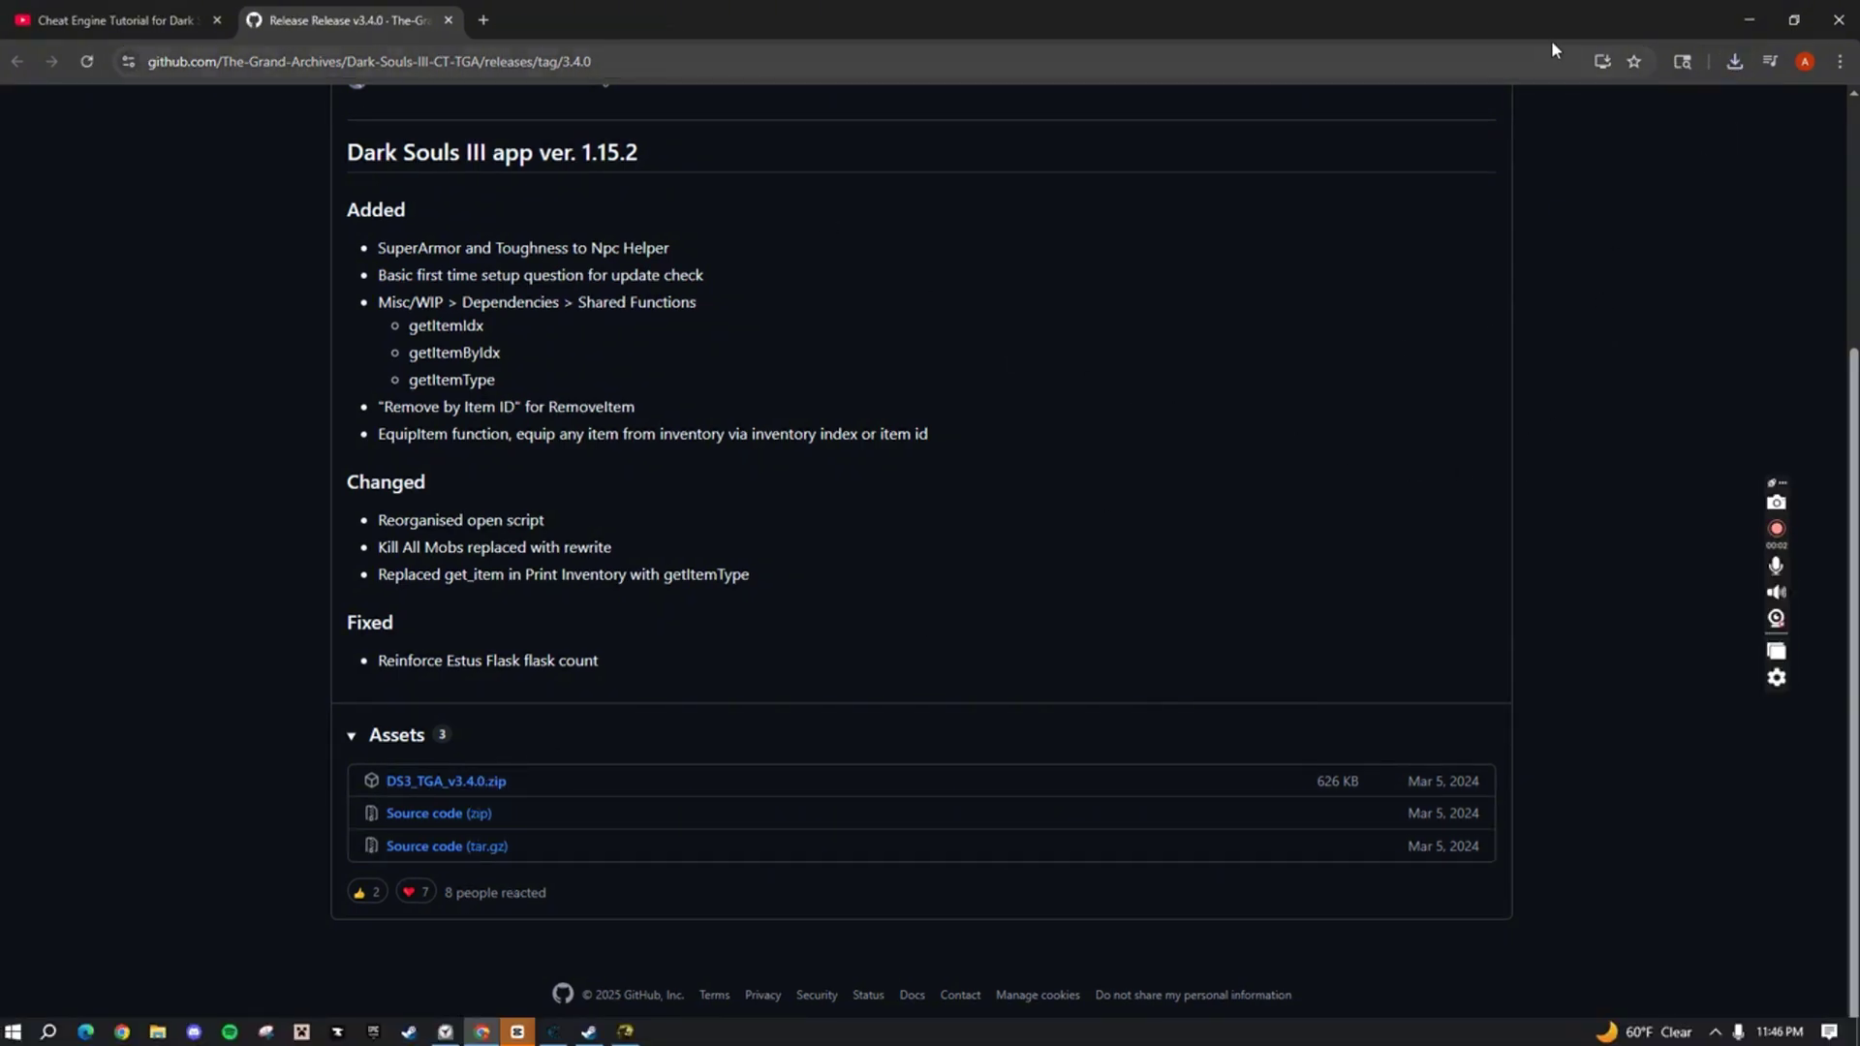
Open the downloaded DS3_TGA_v3.4.0 (1).zip archive and launch the DS3_TGA_v3.4.0.CT table inside it.
{"action": "left_click", "coordinate": [1734, 63]}
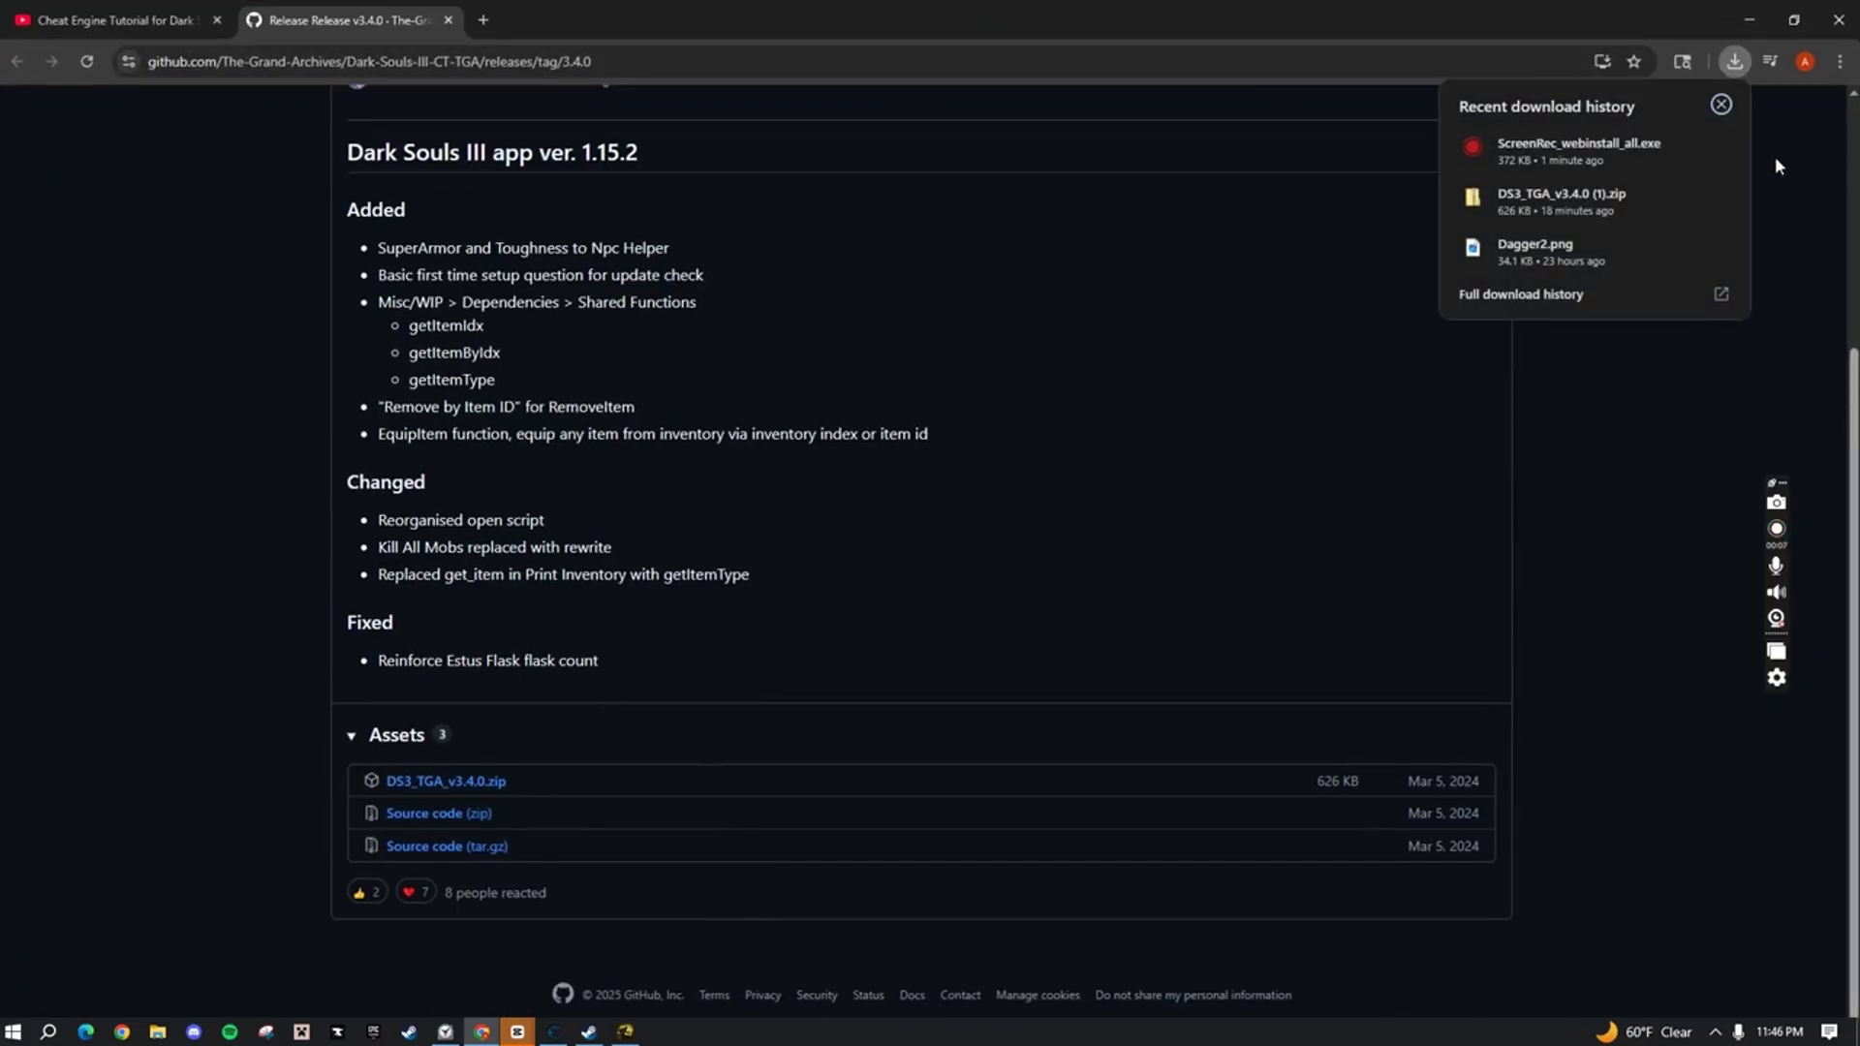
{"action": "left_click", "coordinate": [1560, 197]}
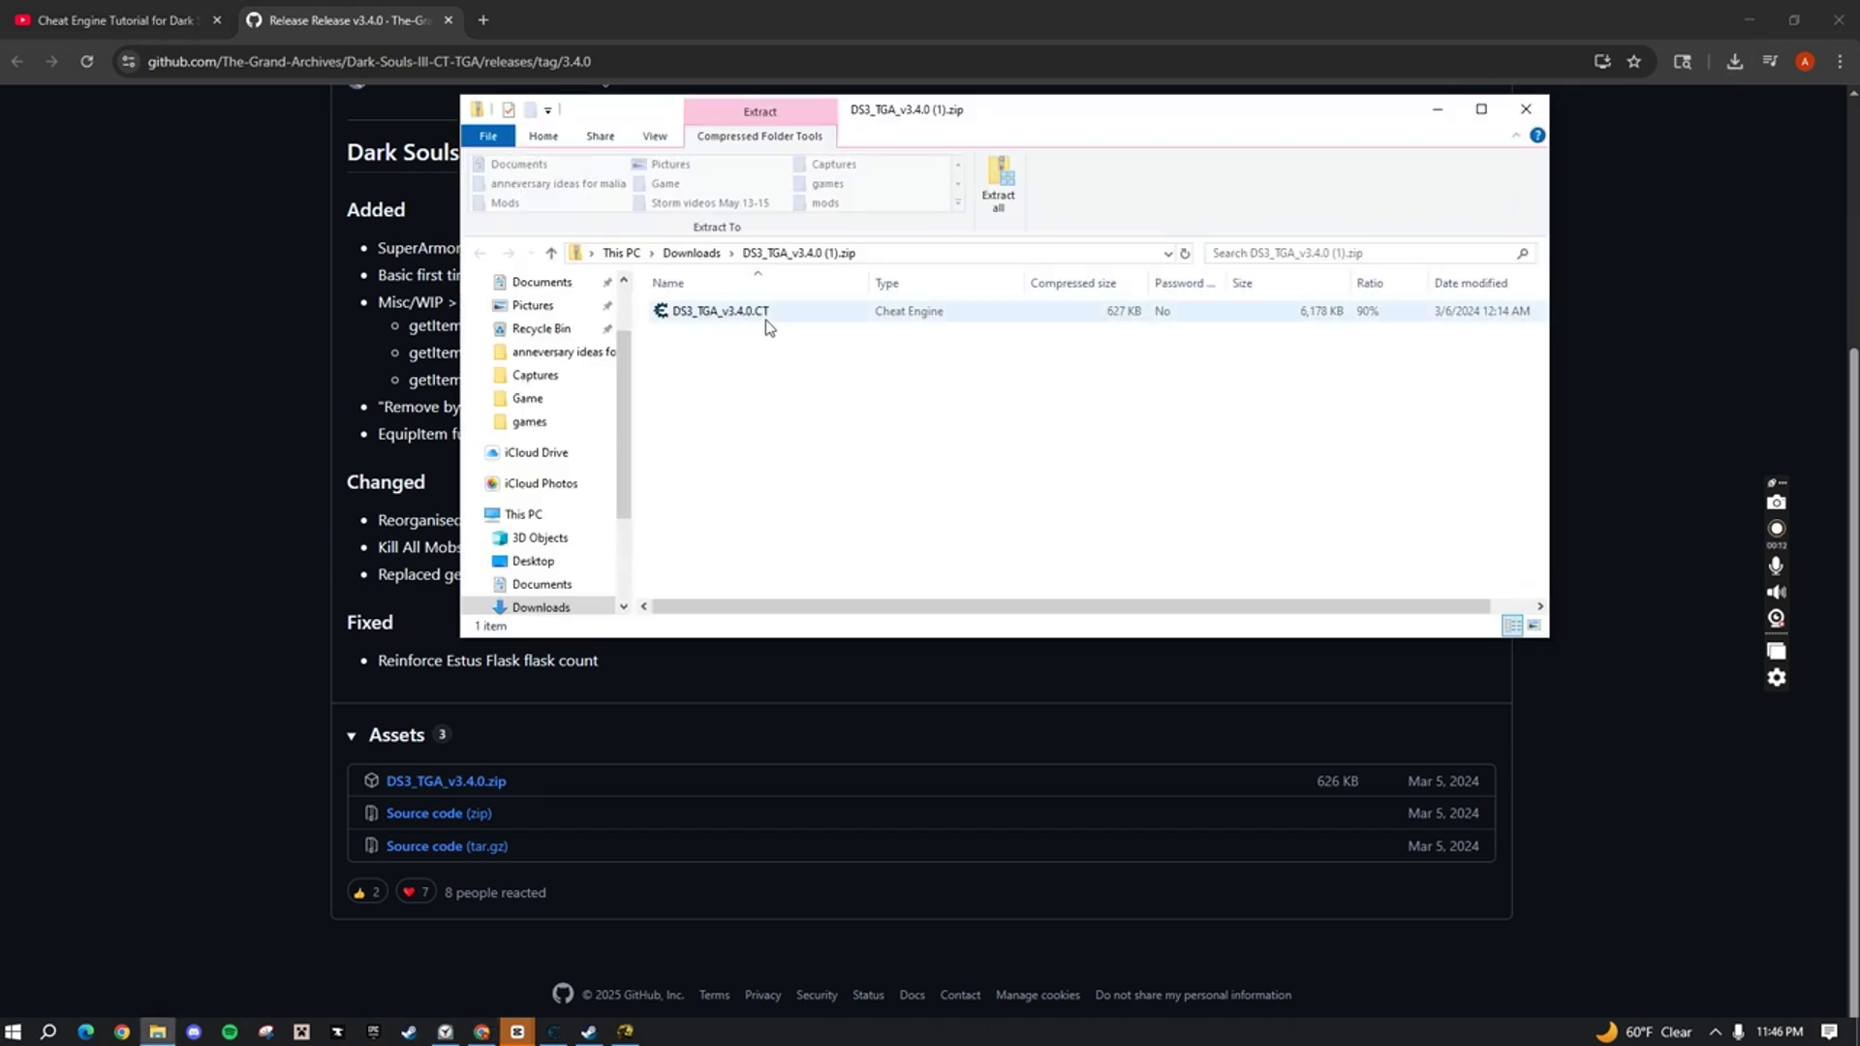
{"action": "double_click", "coordinate": [765, 311]}
Clear the other windows away and copy DS3_TGA_v3.4.0.CT from the archive onto the desktop.
{"action": "double_click", "coordinate": [630, 37]}
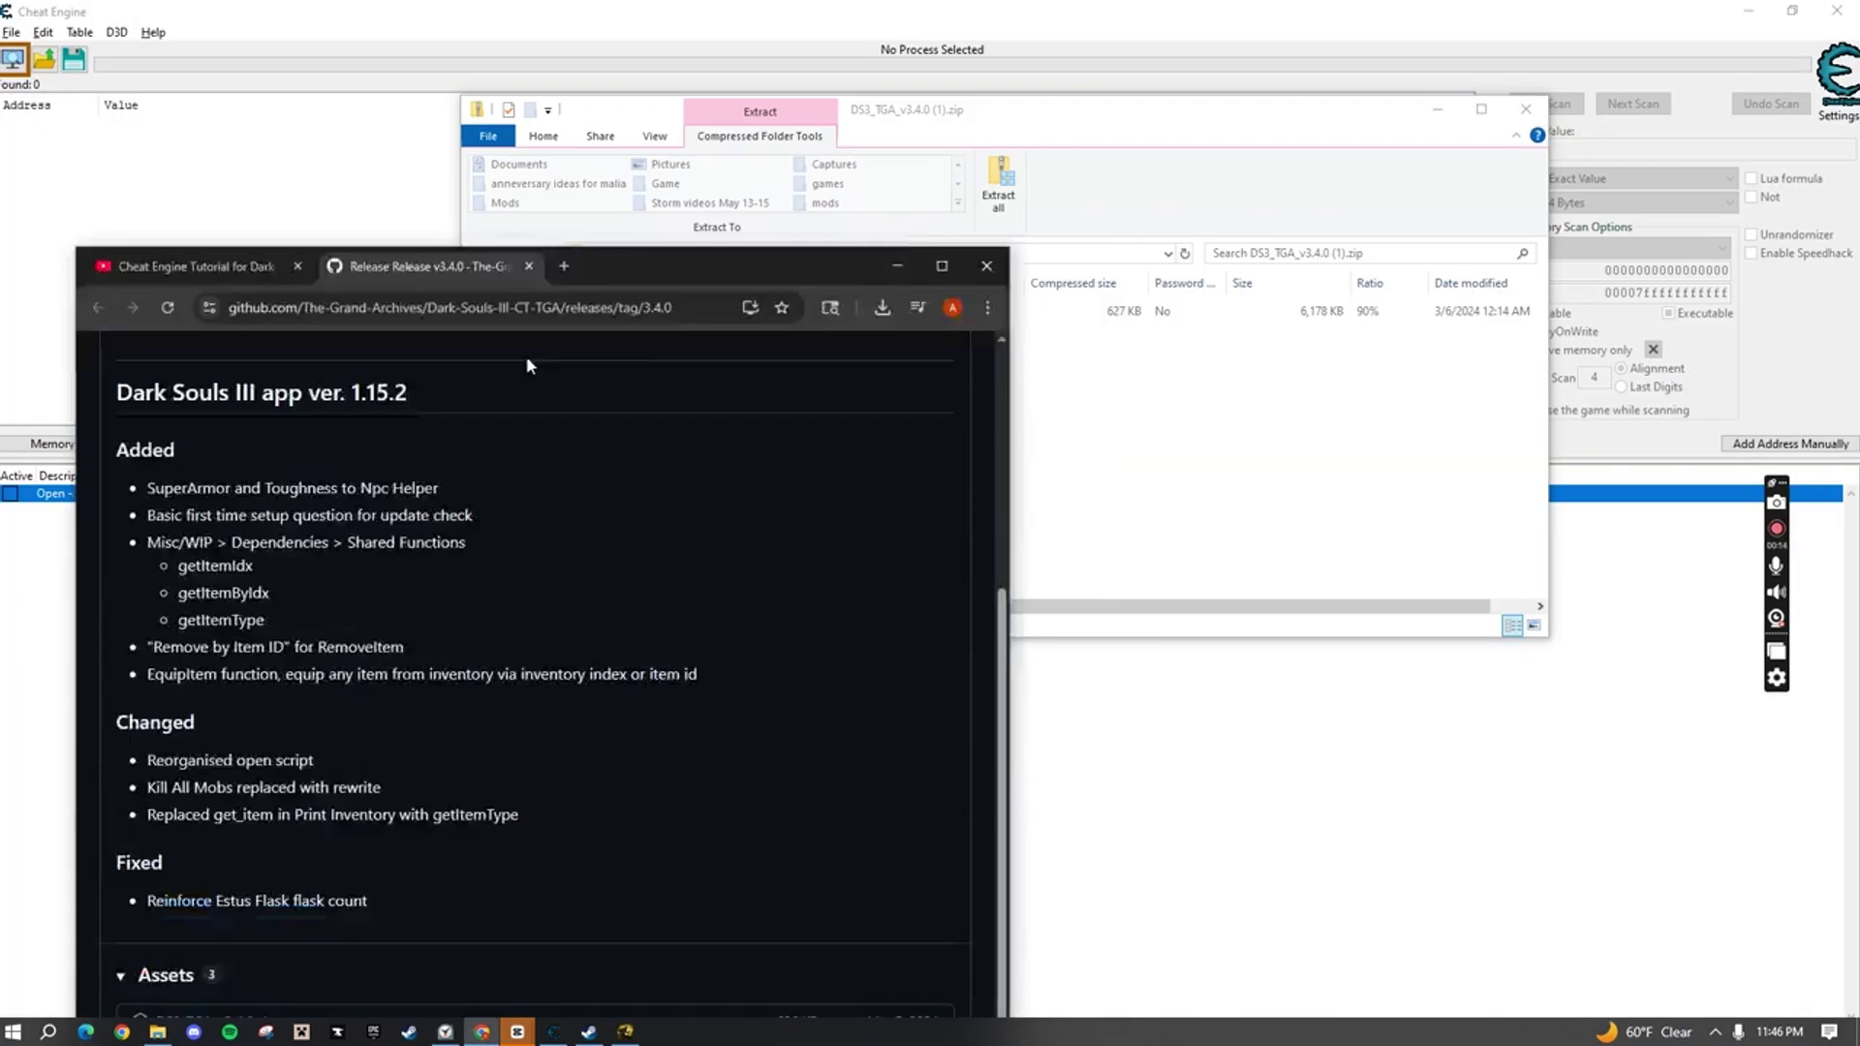
{"action": "left_click_drag", "start_coordinate": [894, 291], "coordinate": [878, 448]}
{"action": "left_click", "coordinate": [878, 446]}
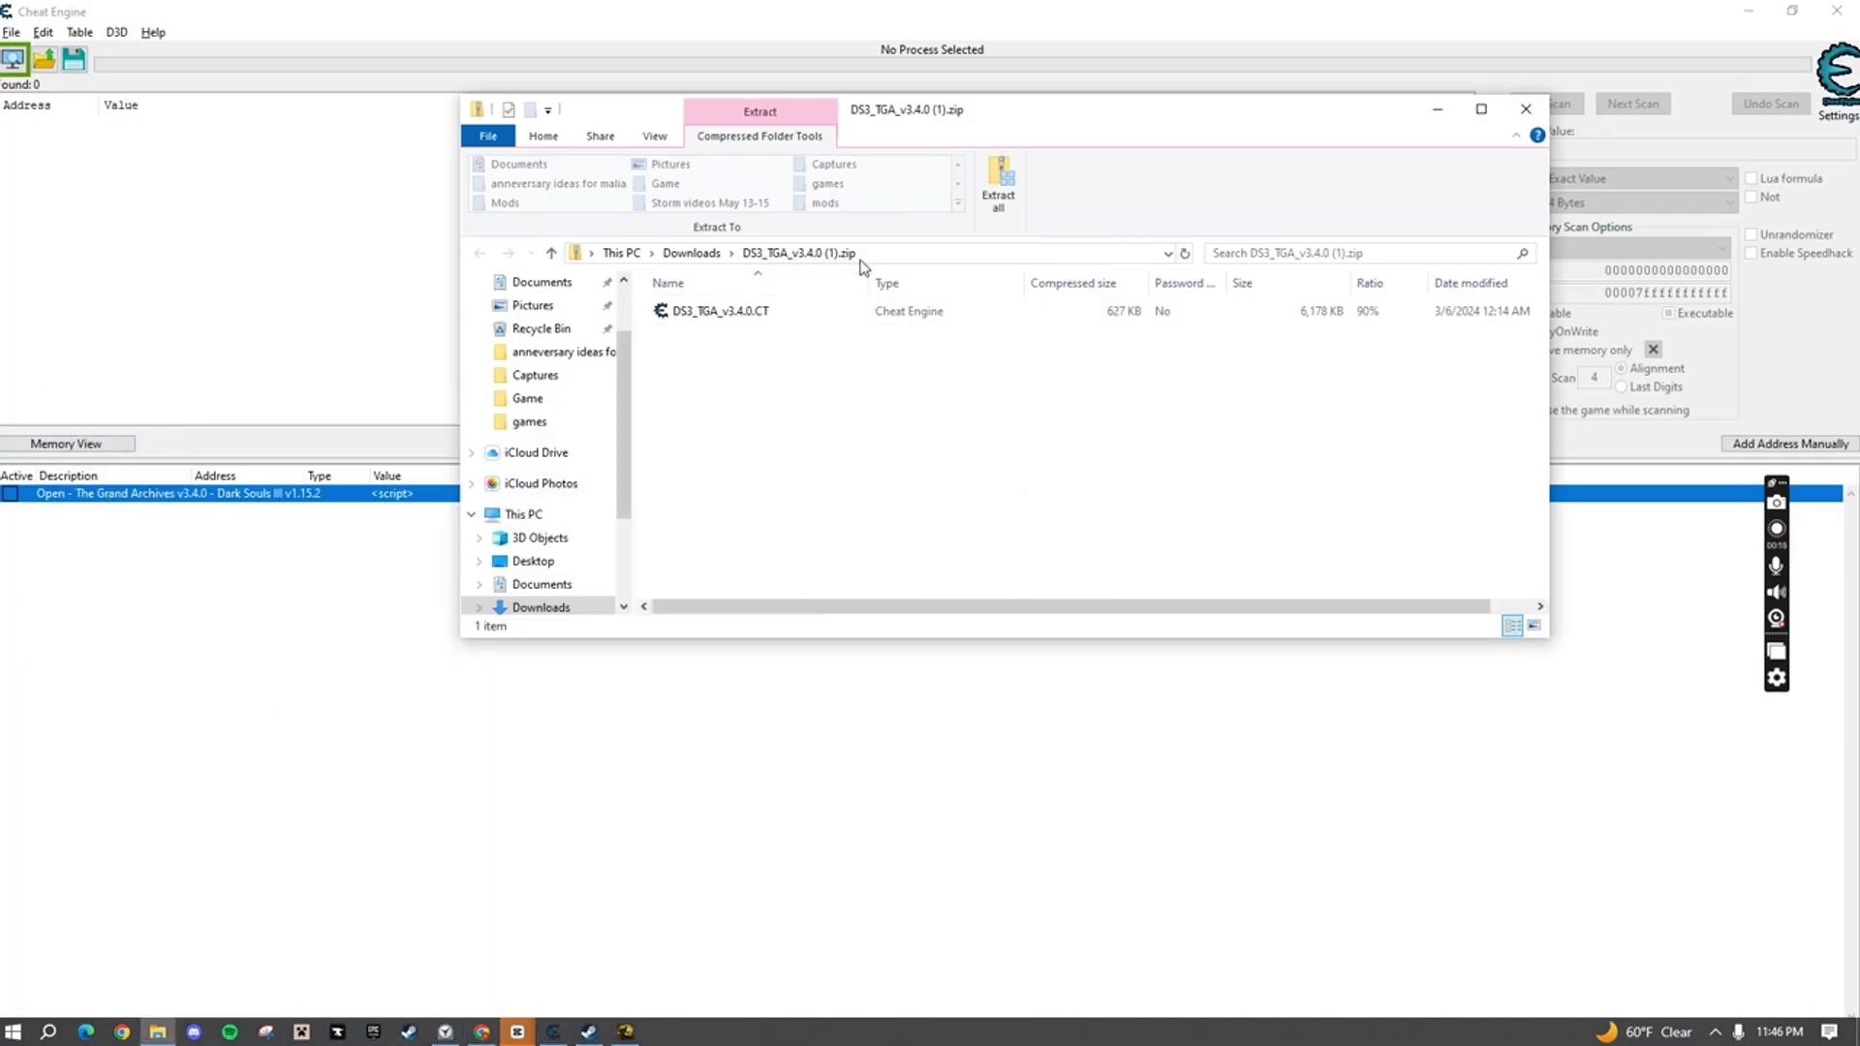
{"action": "left_click_drag", "start_coordinate": [1210, 115], "coordinate": [1055, 178]}
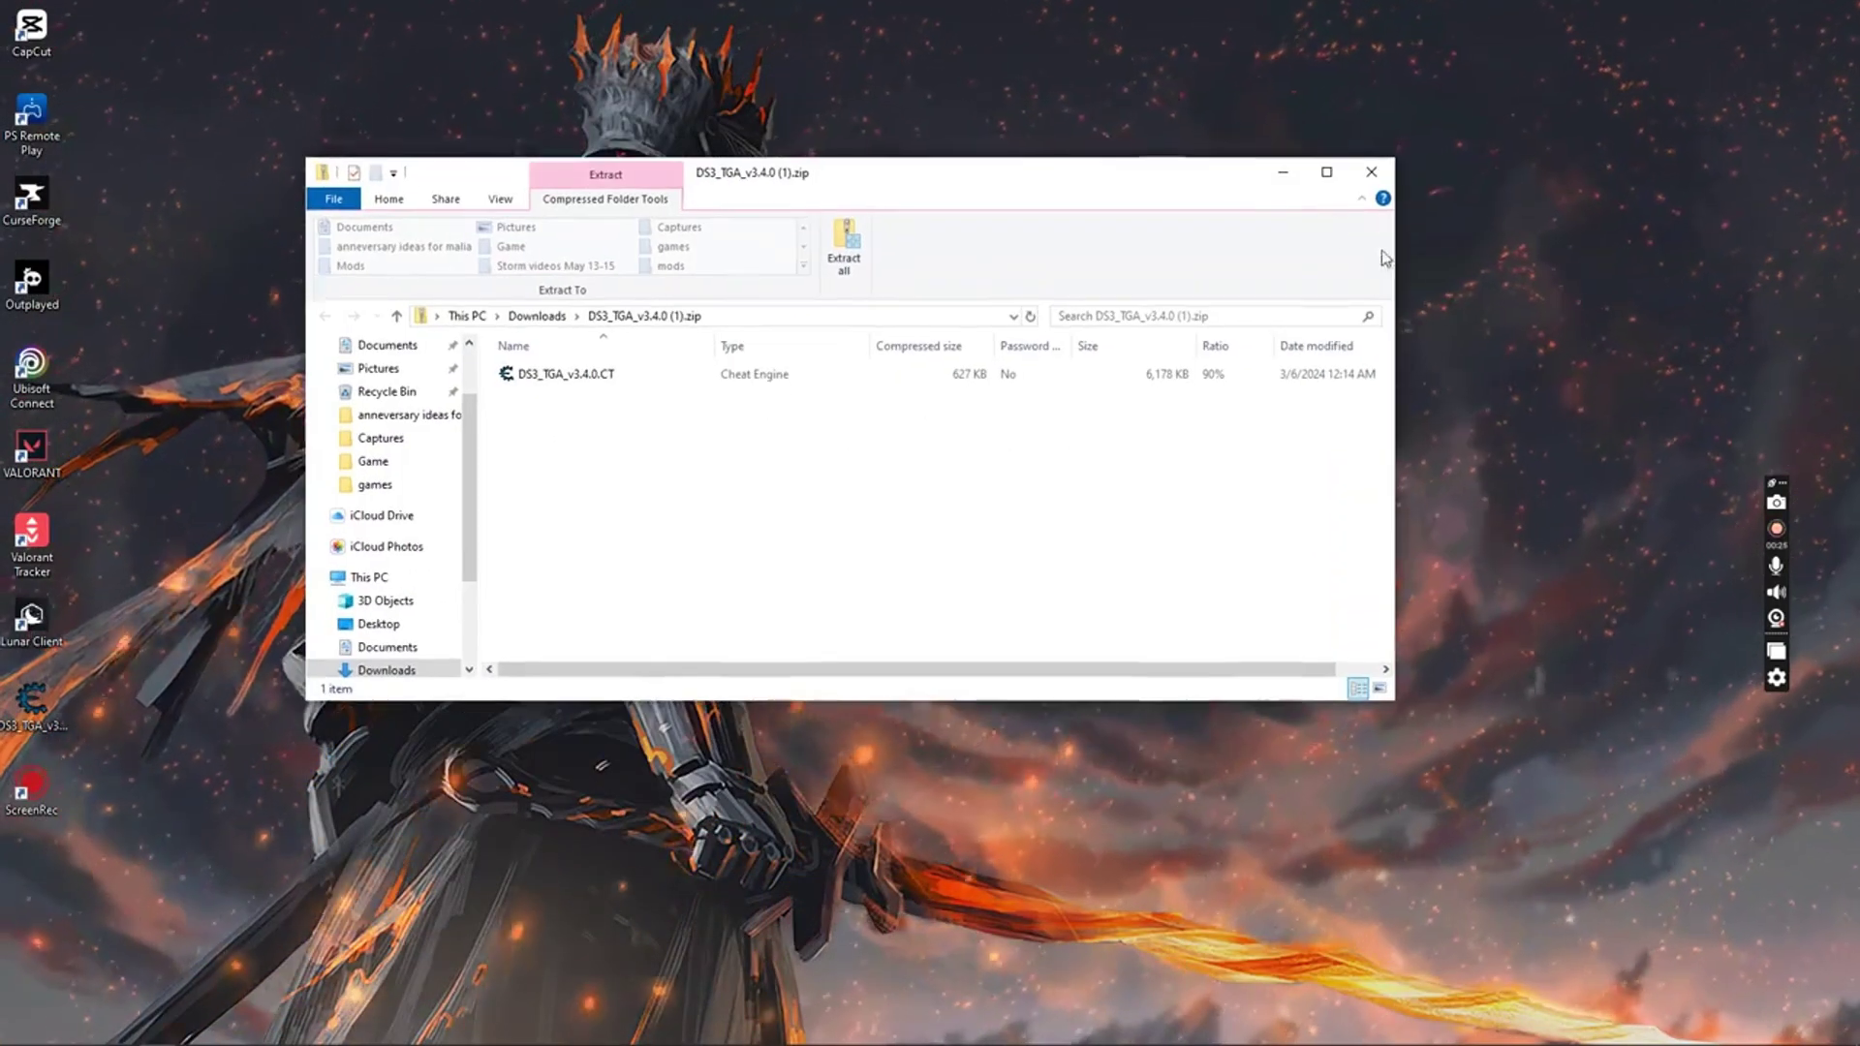
{"action": "left_click_drag", "start_coordinate": [1403, 271], "coordinate": [843, 281]}
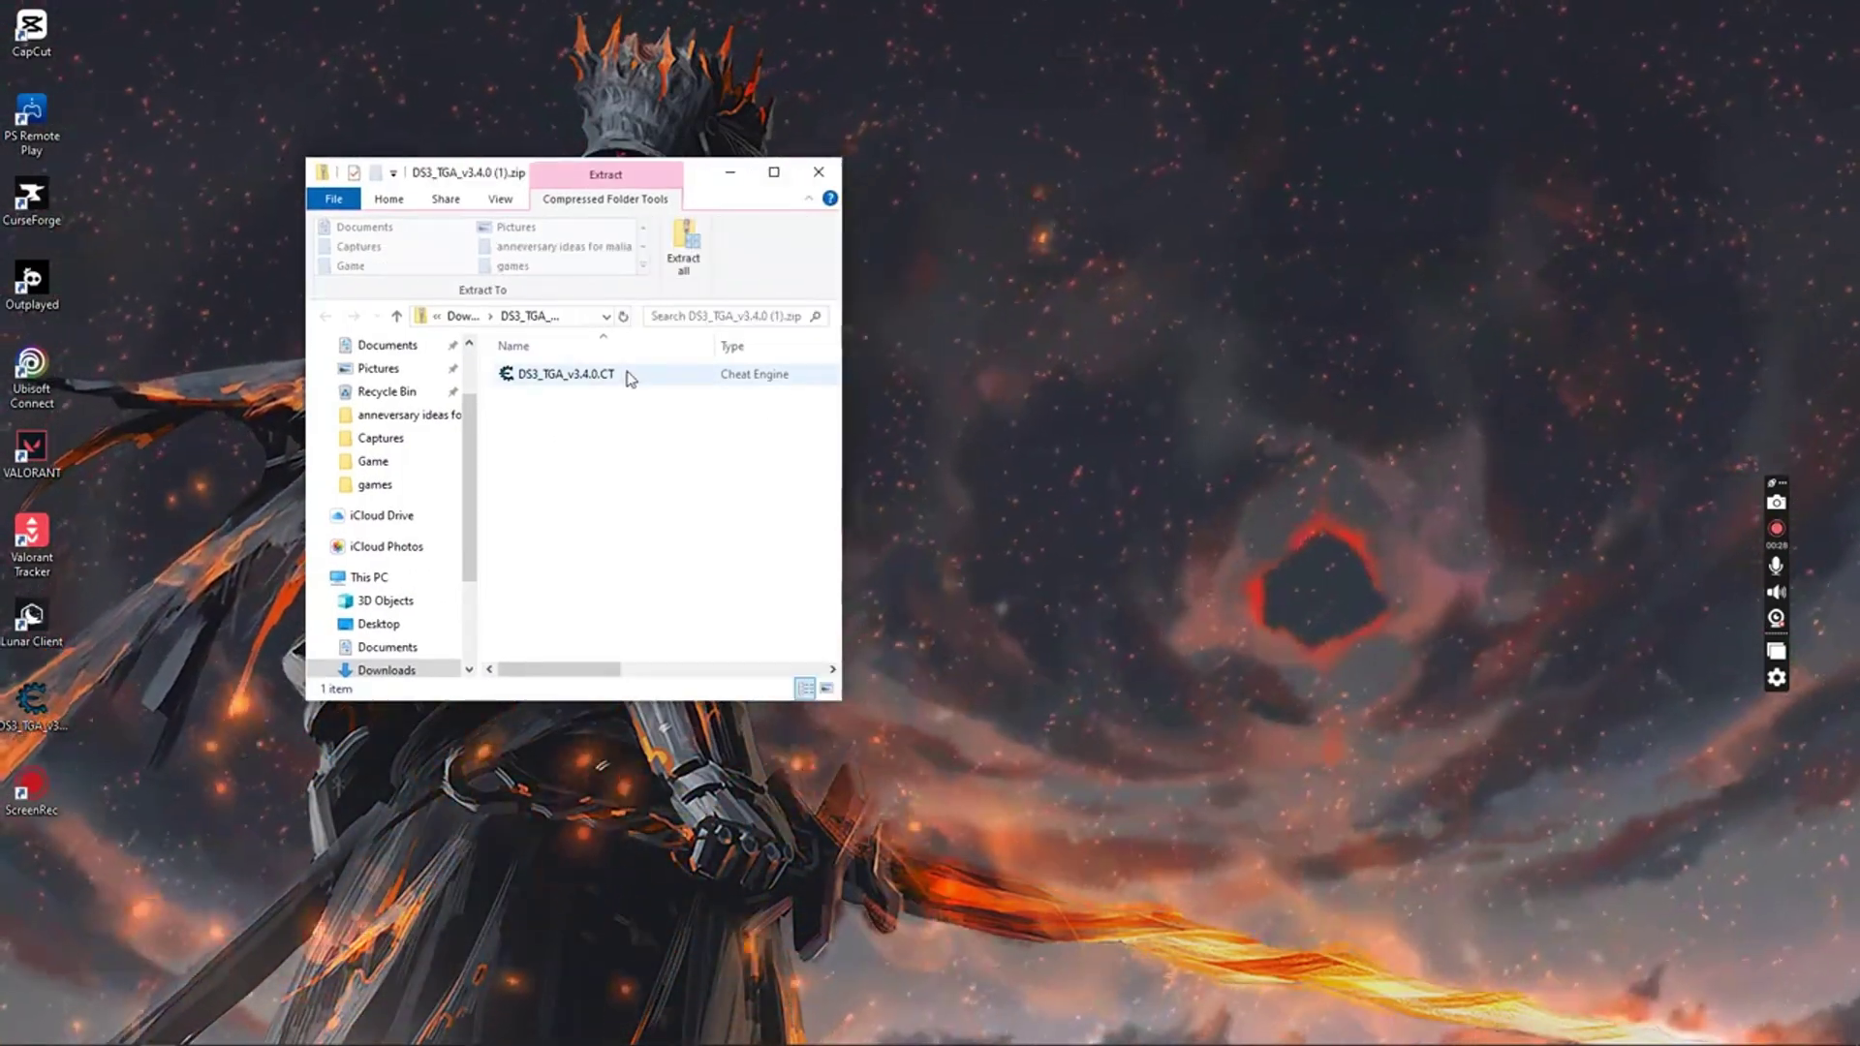
{"action": "left_click", "coordinate": [623, 374]}
{"action": "left_click_drag", "start_coordinate": [669, 378], "coordinate": [19, 707]}
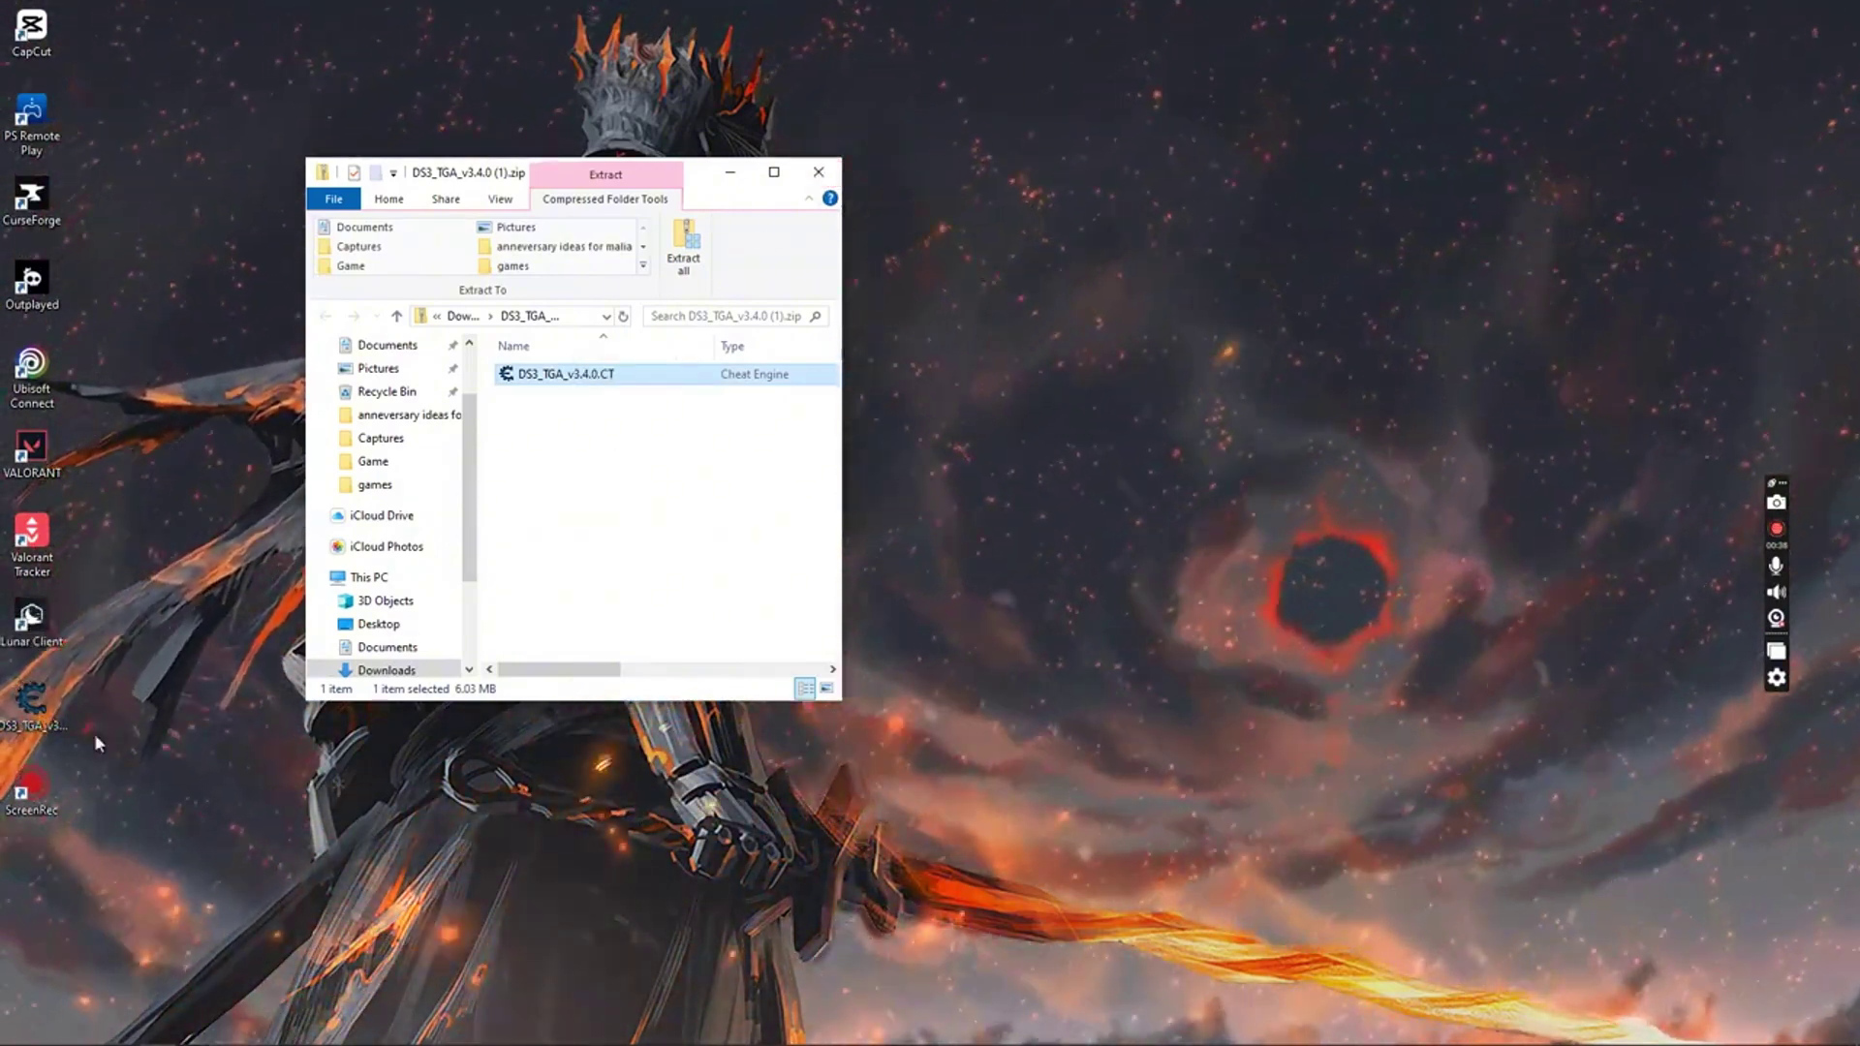
Rename the table file on the desktop to "Cheat engine for ds3", keeping its .CT extension.
{"action": "right_click", "coordinate": [26, 711]}
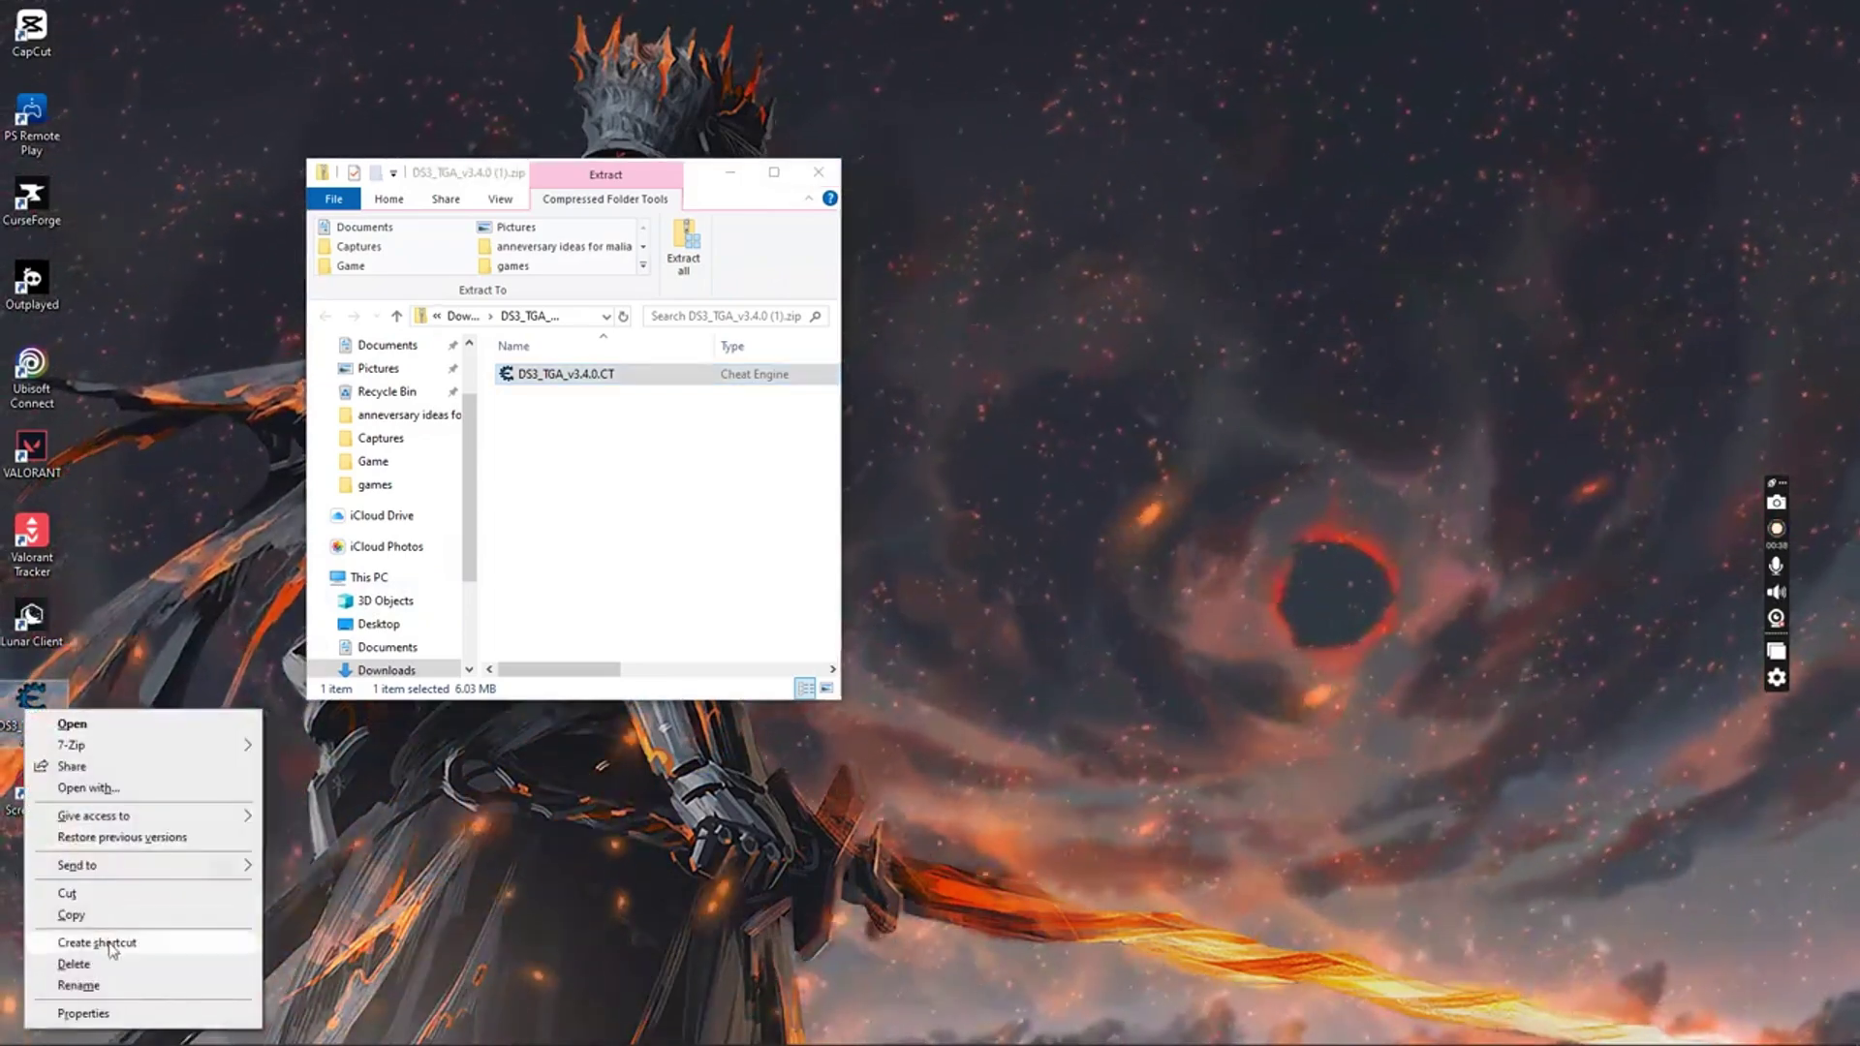
{"action": "left_click", "coordinate": [80, 985]}
{"action": "type", "text": "Chea"}
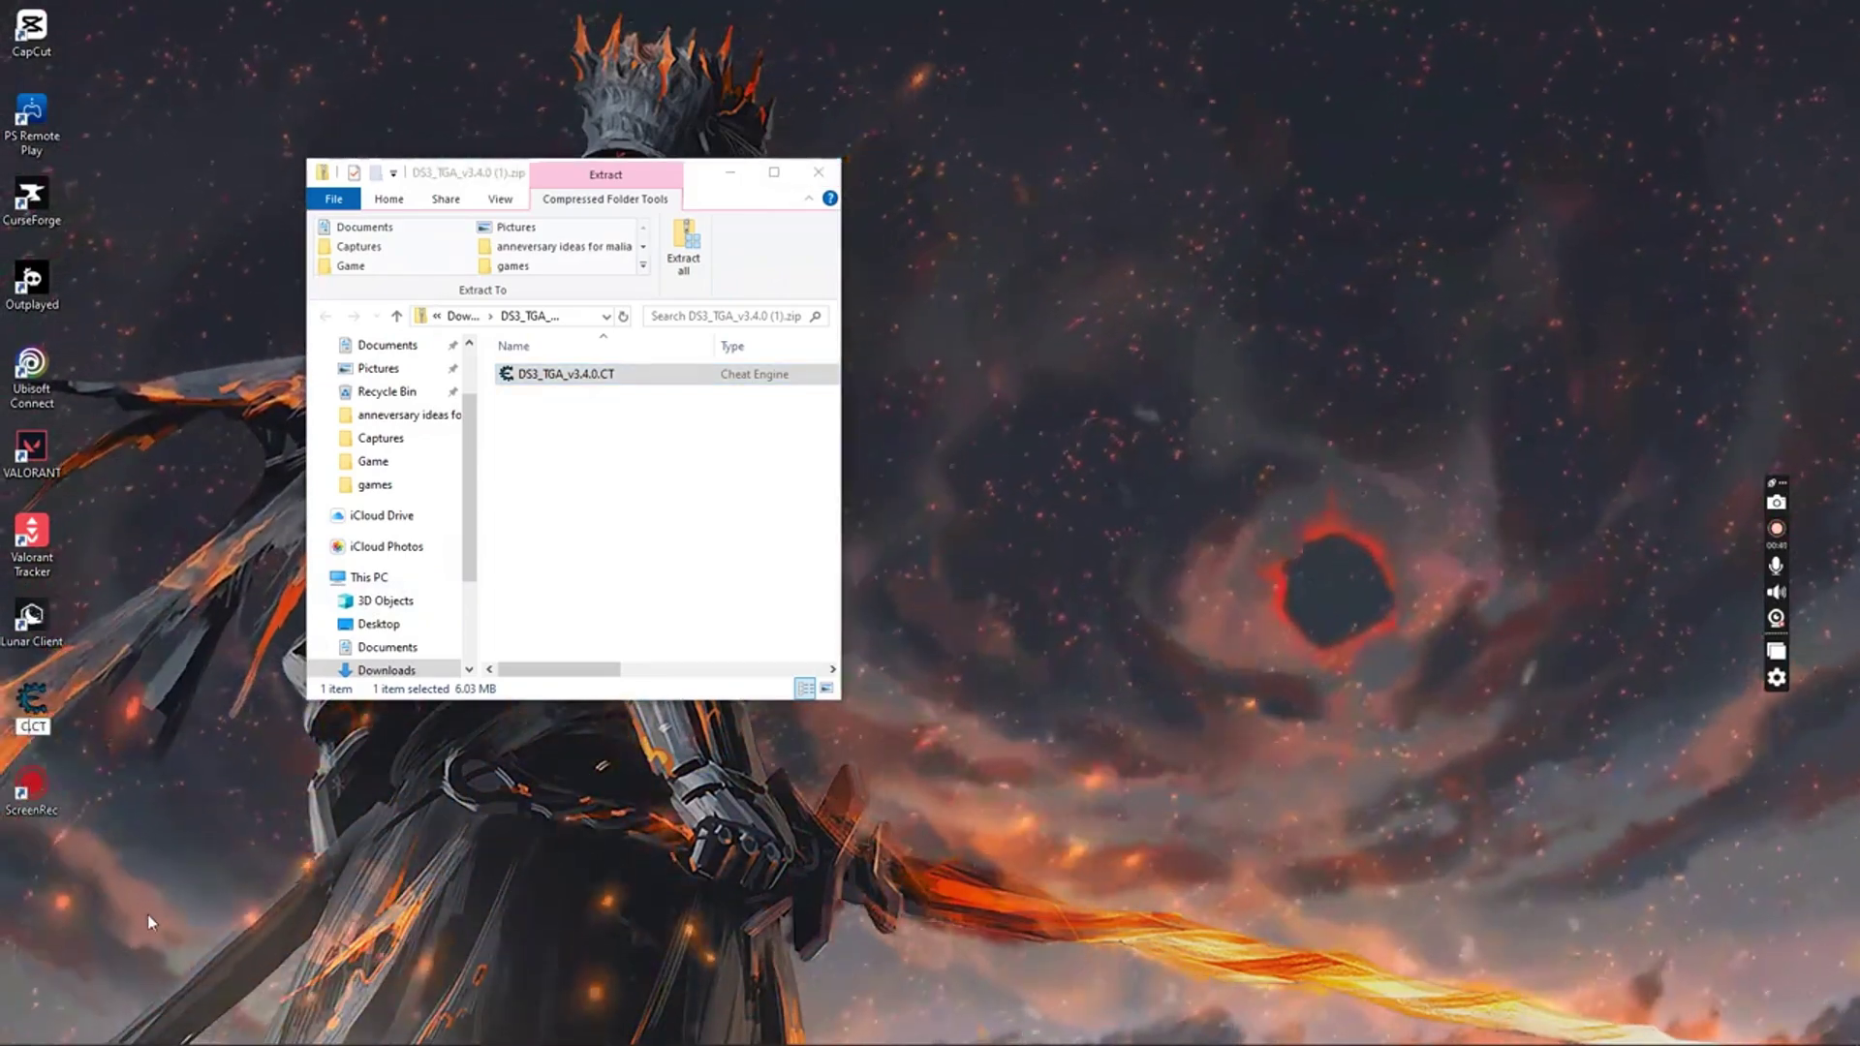
{"action": "type", "text": "t eng"}
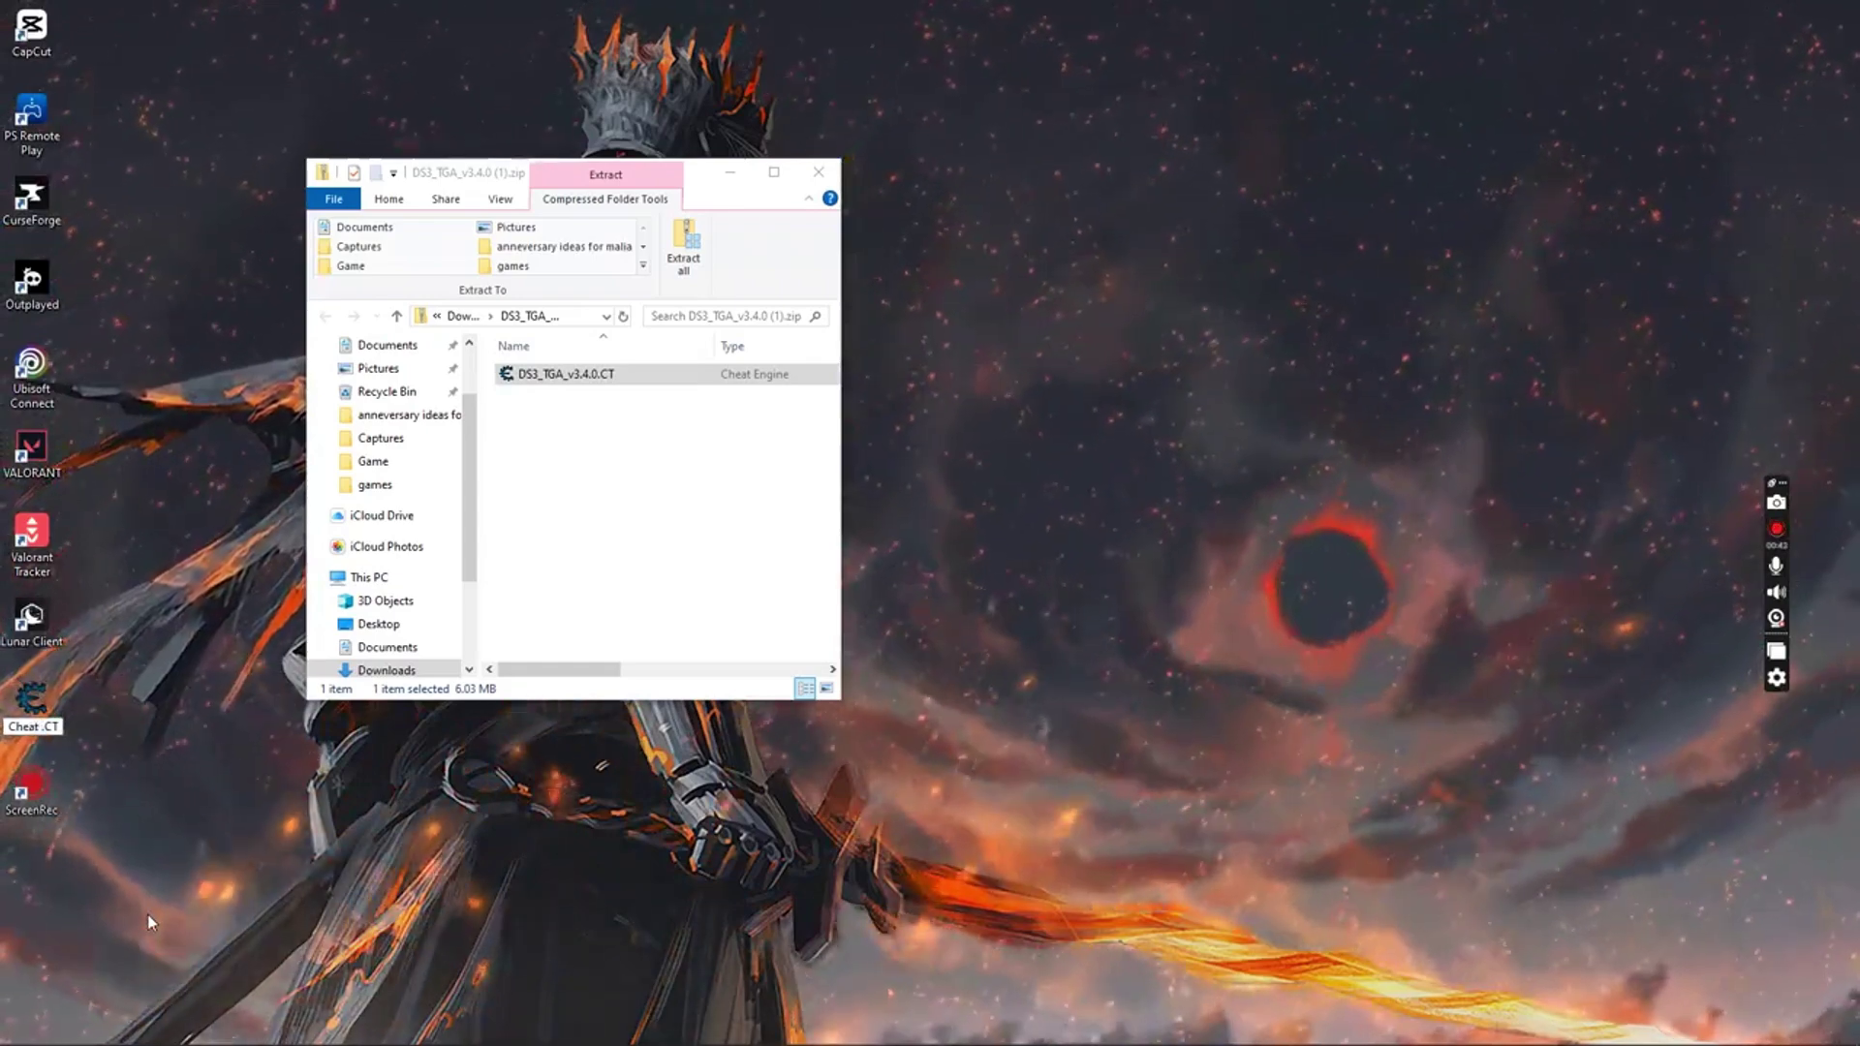
{"action": "type", "text": "ine"}
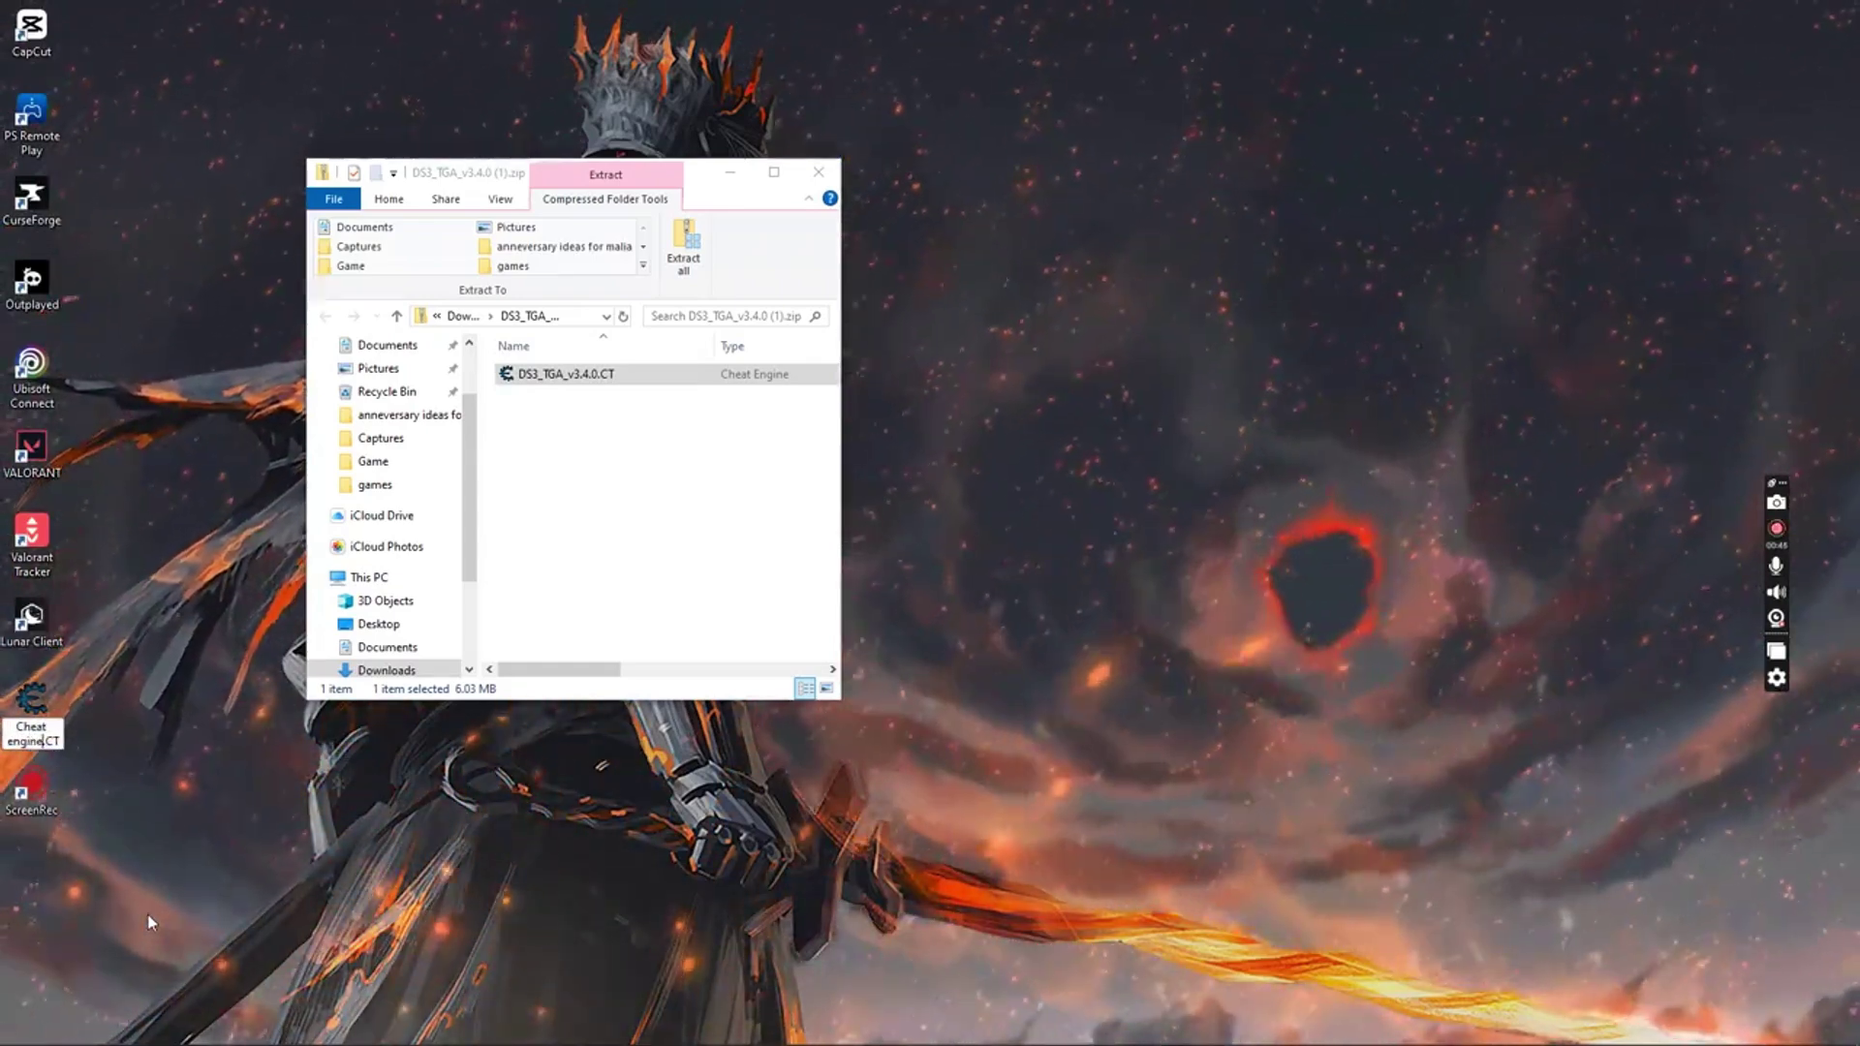
{"action": "type", "text": " for ds3"}
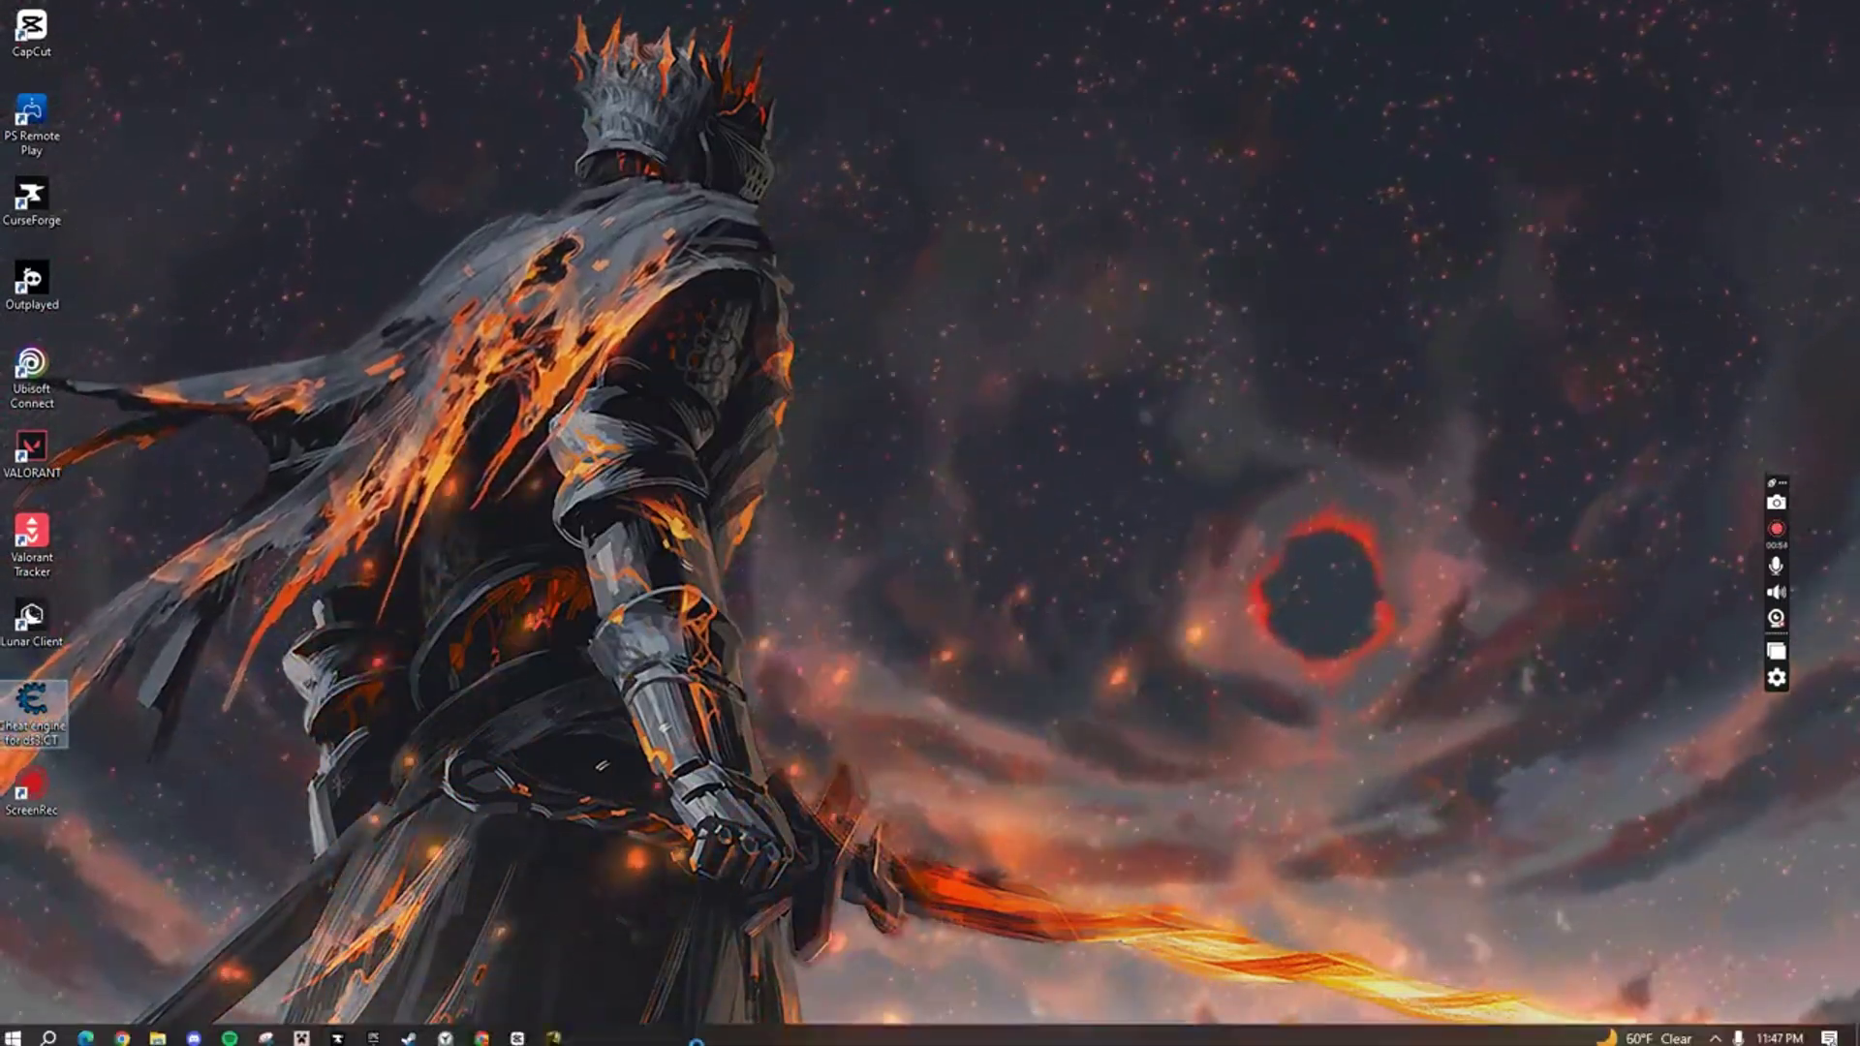
Open the renamed table file from the desktop in Cheat Engine and maximize its window.
{"action": "mouse_move", "coordinate": [570, 1039]}
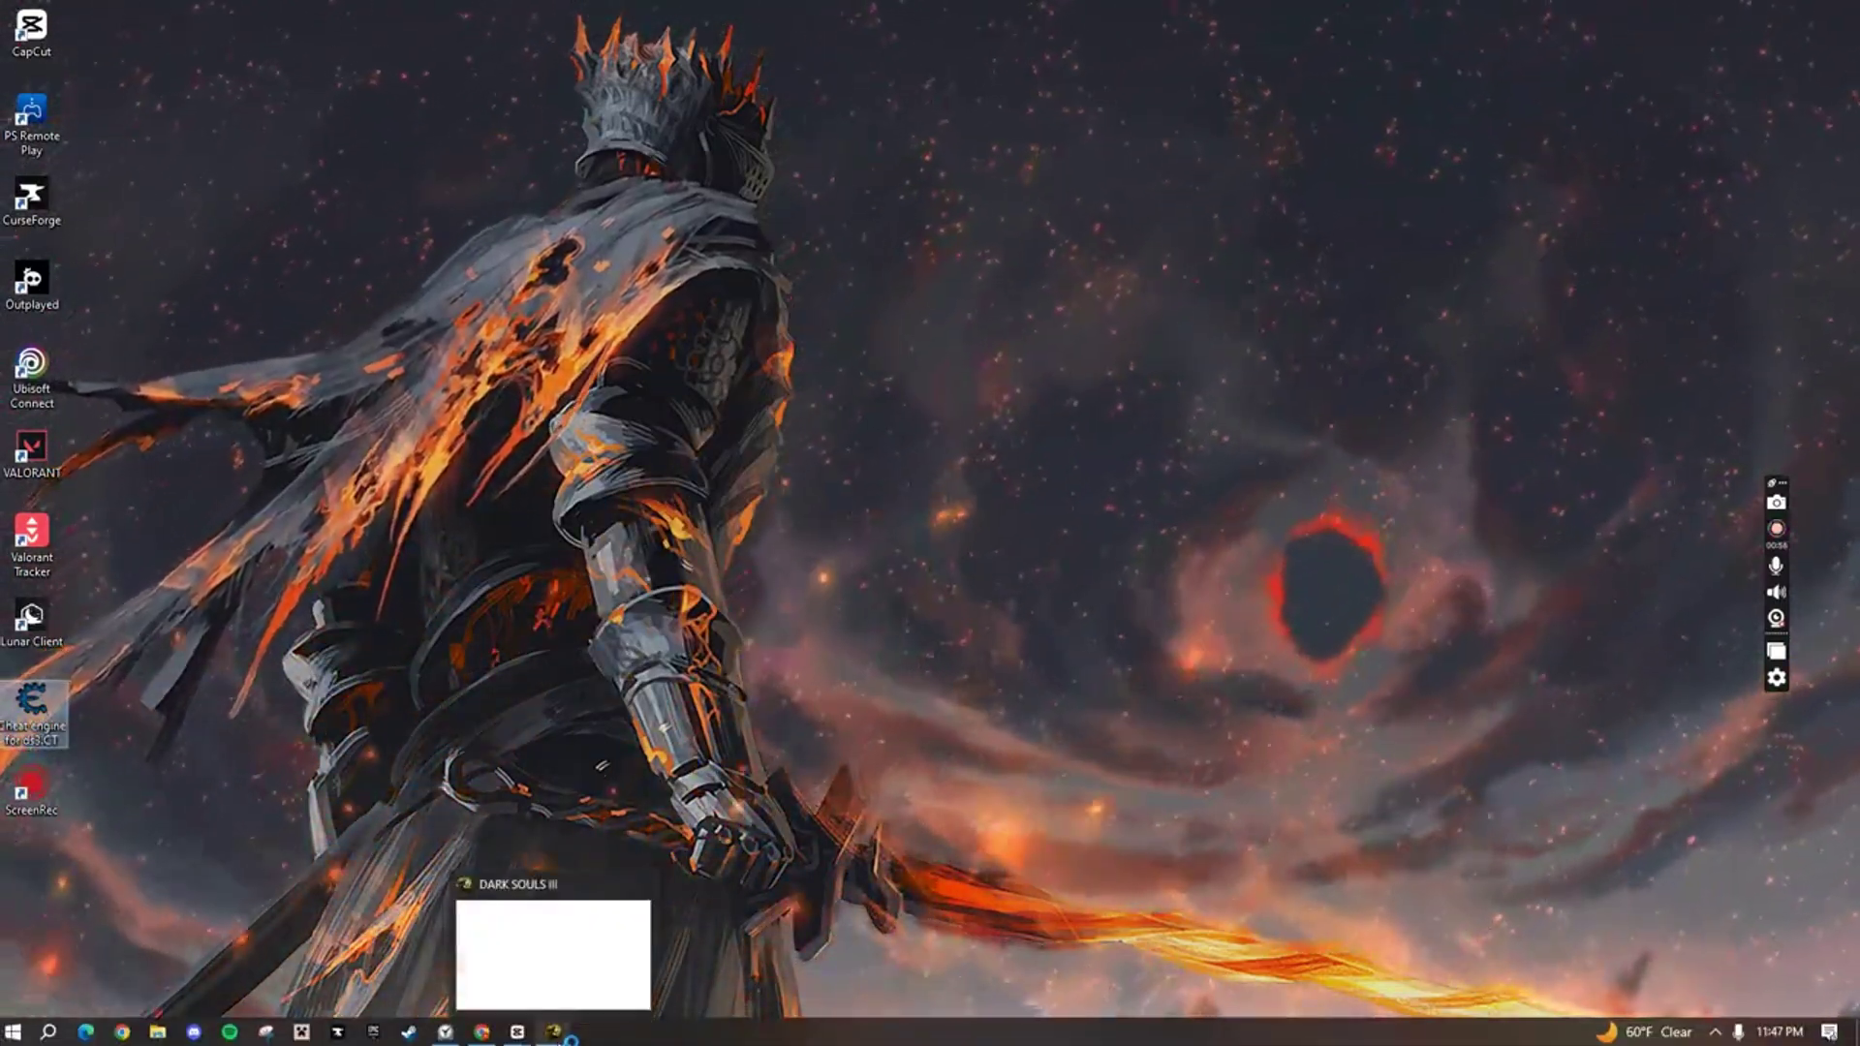
{"action": "key", "text": "Return"}
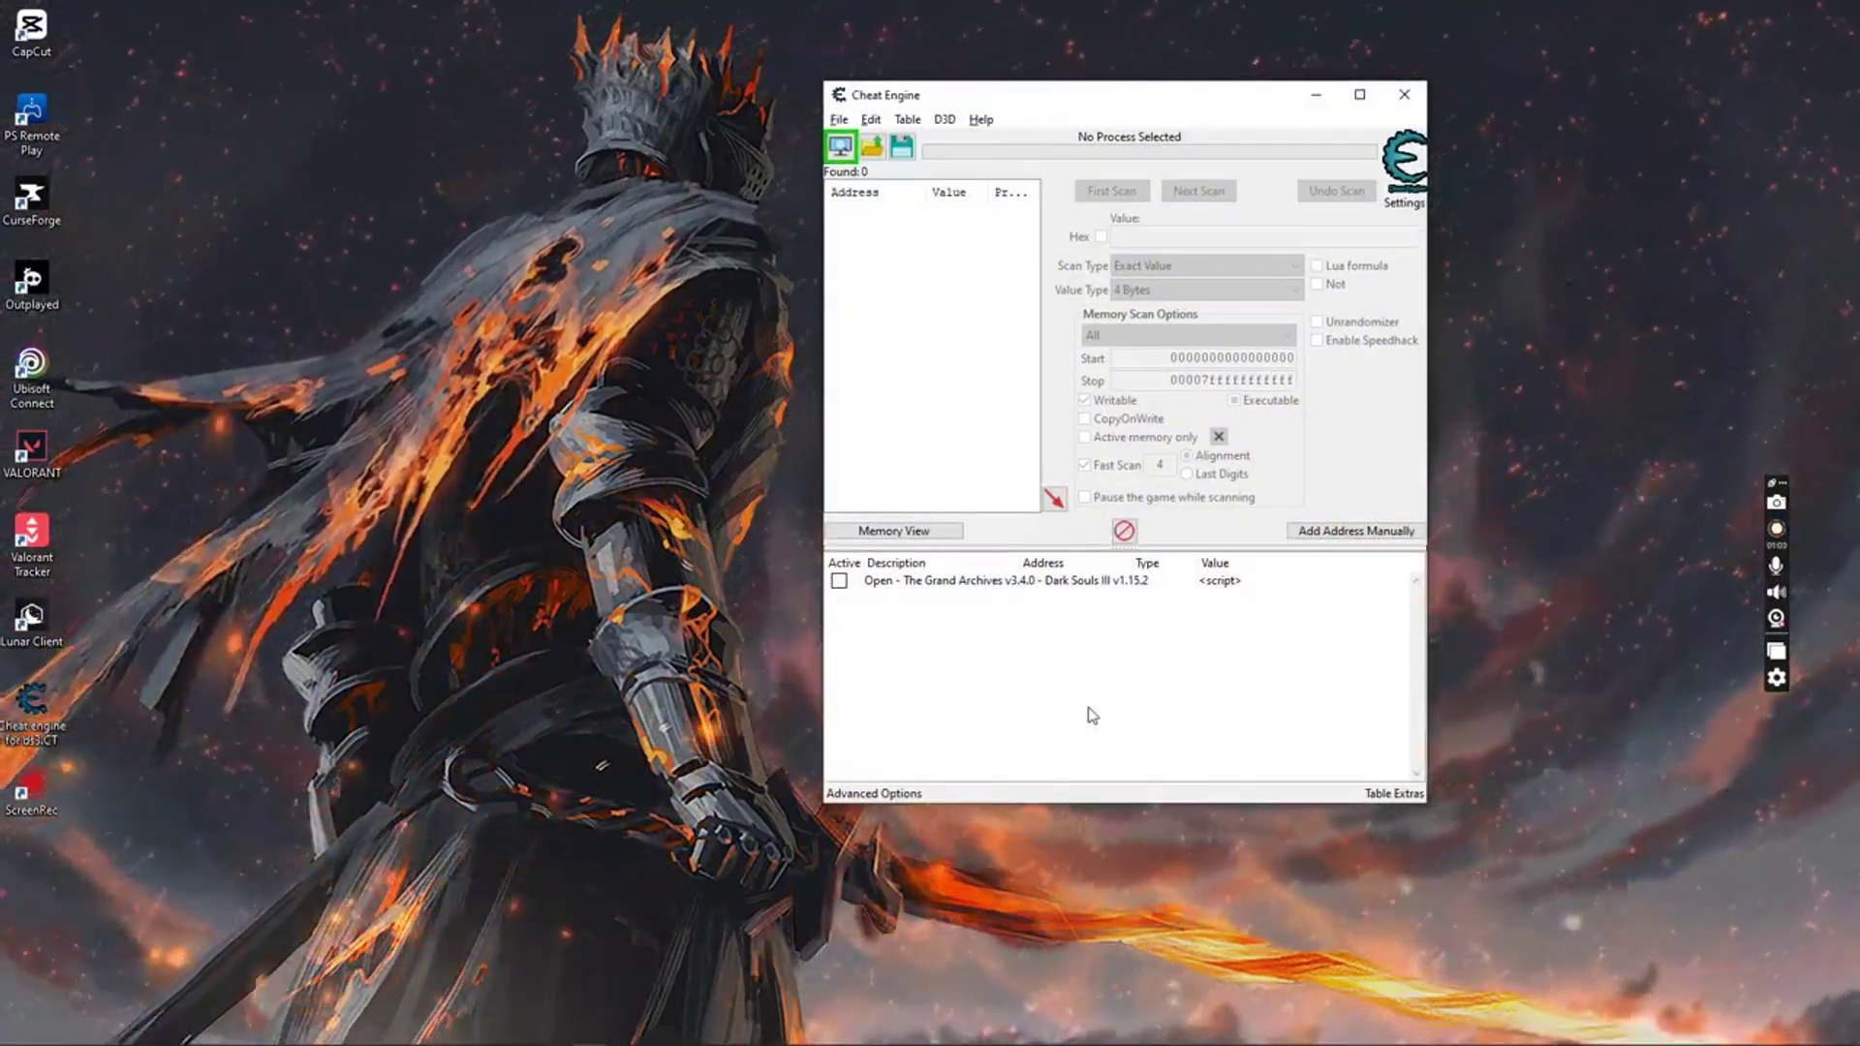
{"action": "key", "text": "super+Up"}
Attach to the DARK SOULS III process with the current address list kept, and activate the Open - The Grand Archives v3.4.0 script.
{"action": "left_click", "coordinate": [15, 61]}
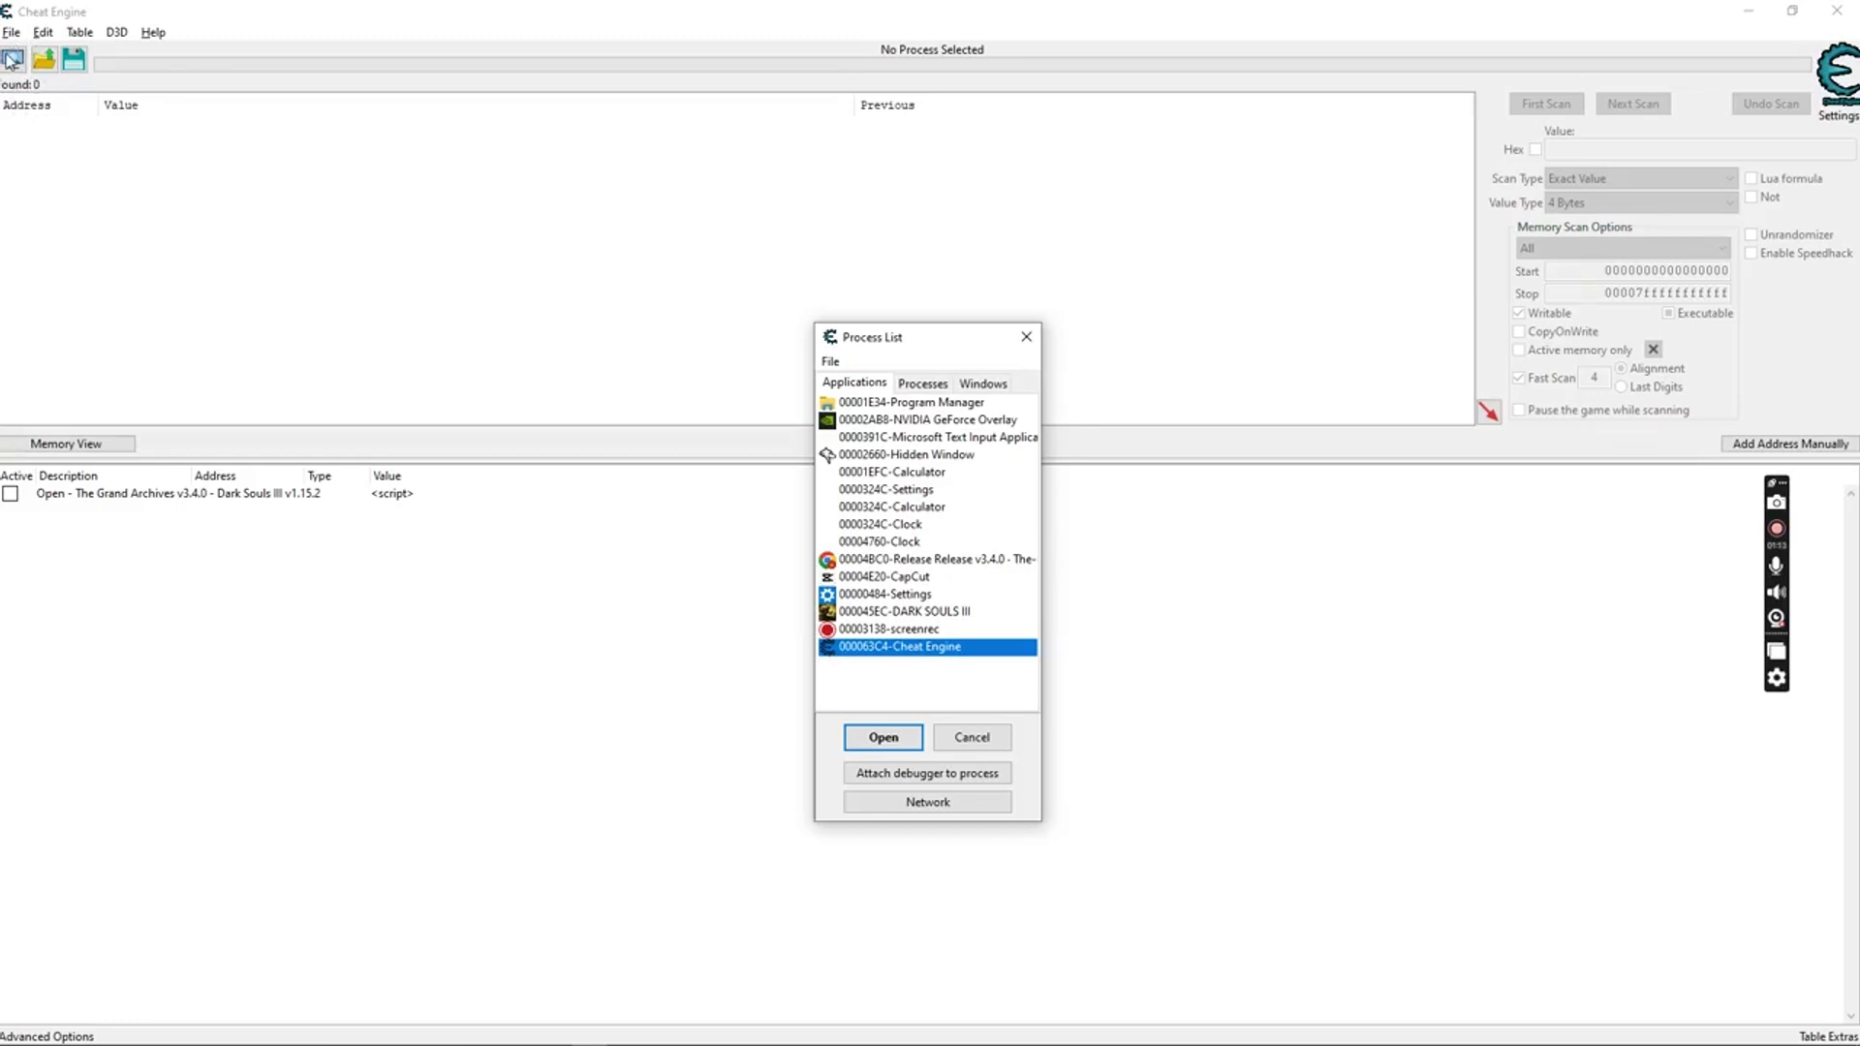
{"action": "left_click_drag", "start_coordinate": [934, 339], "coordinate": [941, 196]}
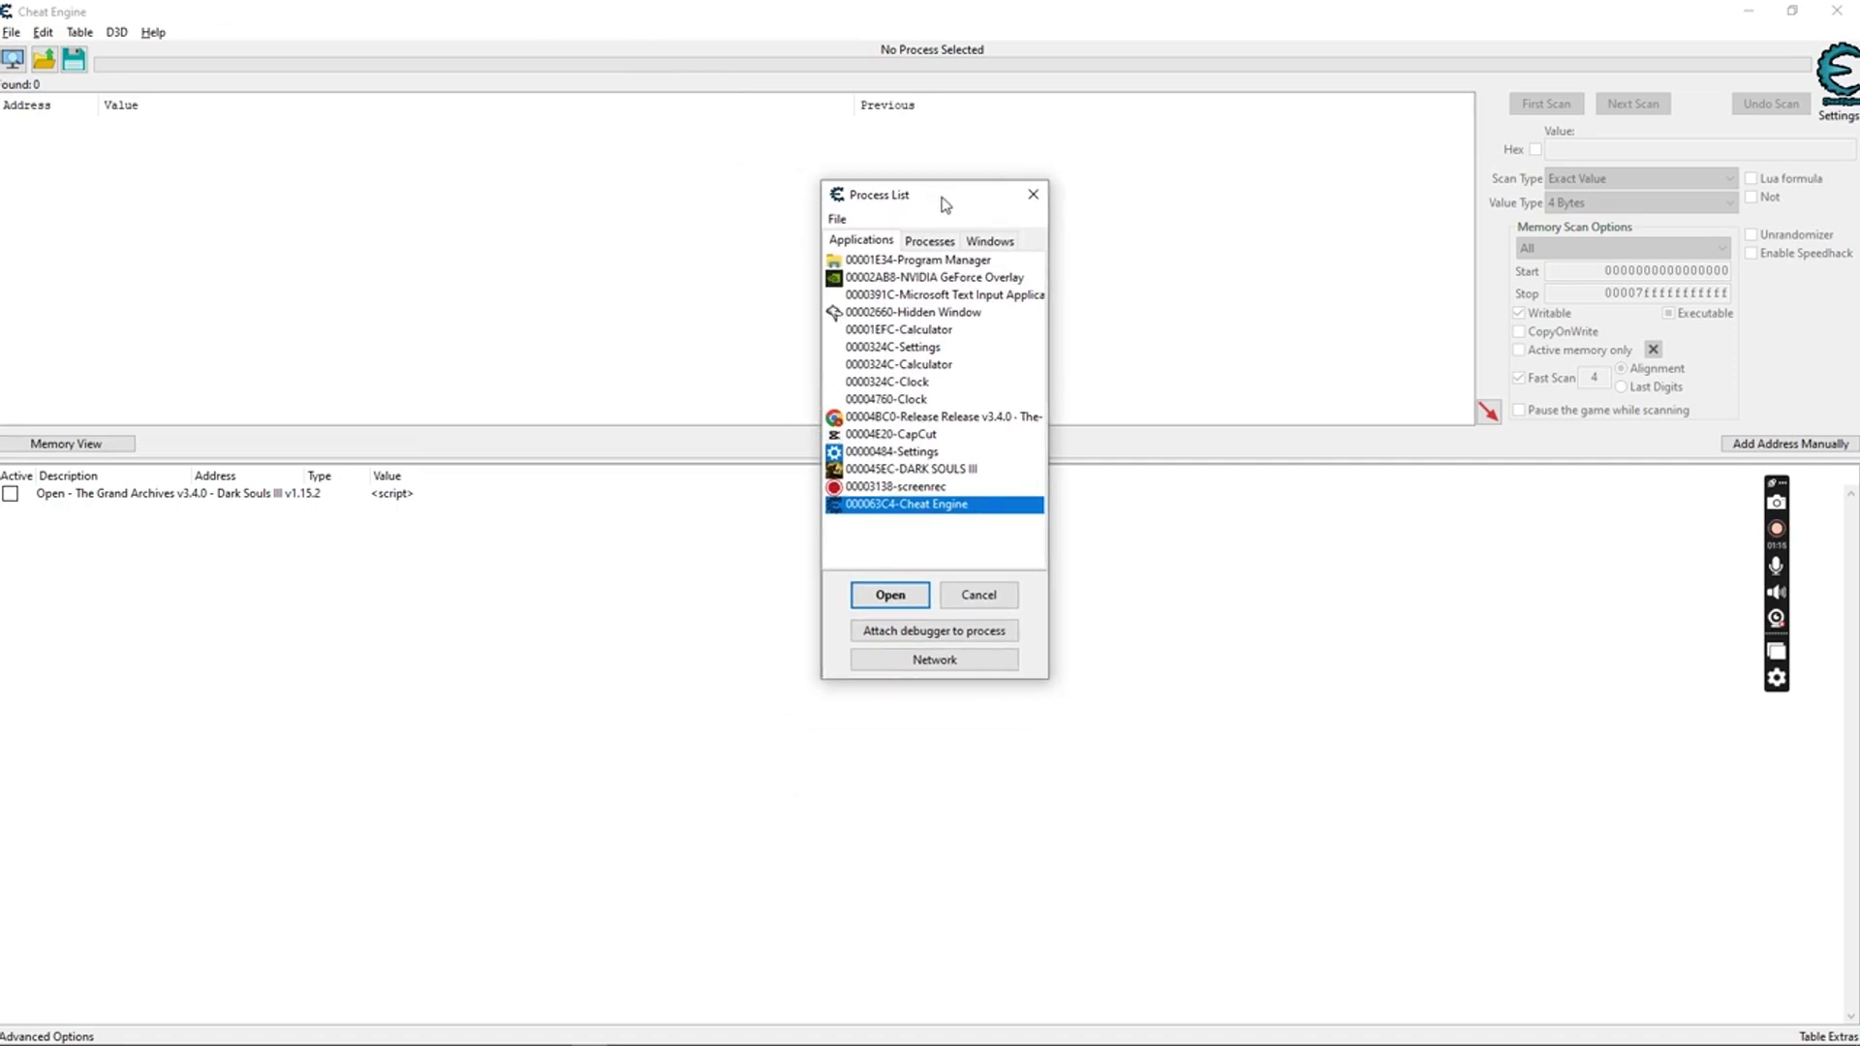
{"action": "left_click", "coordinate": [933, 471]}
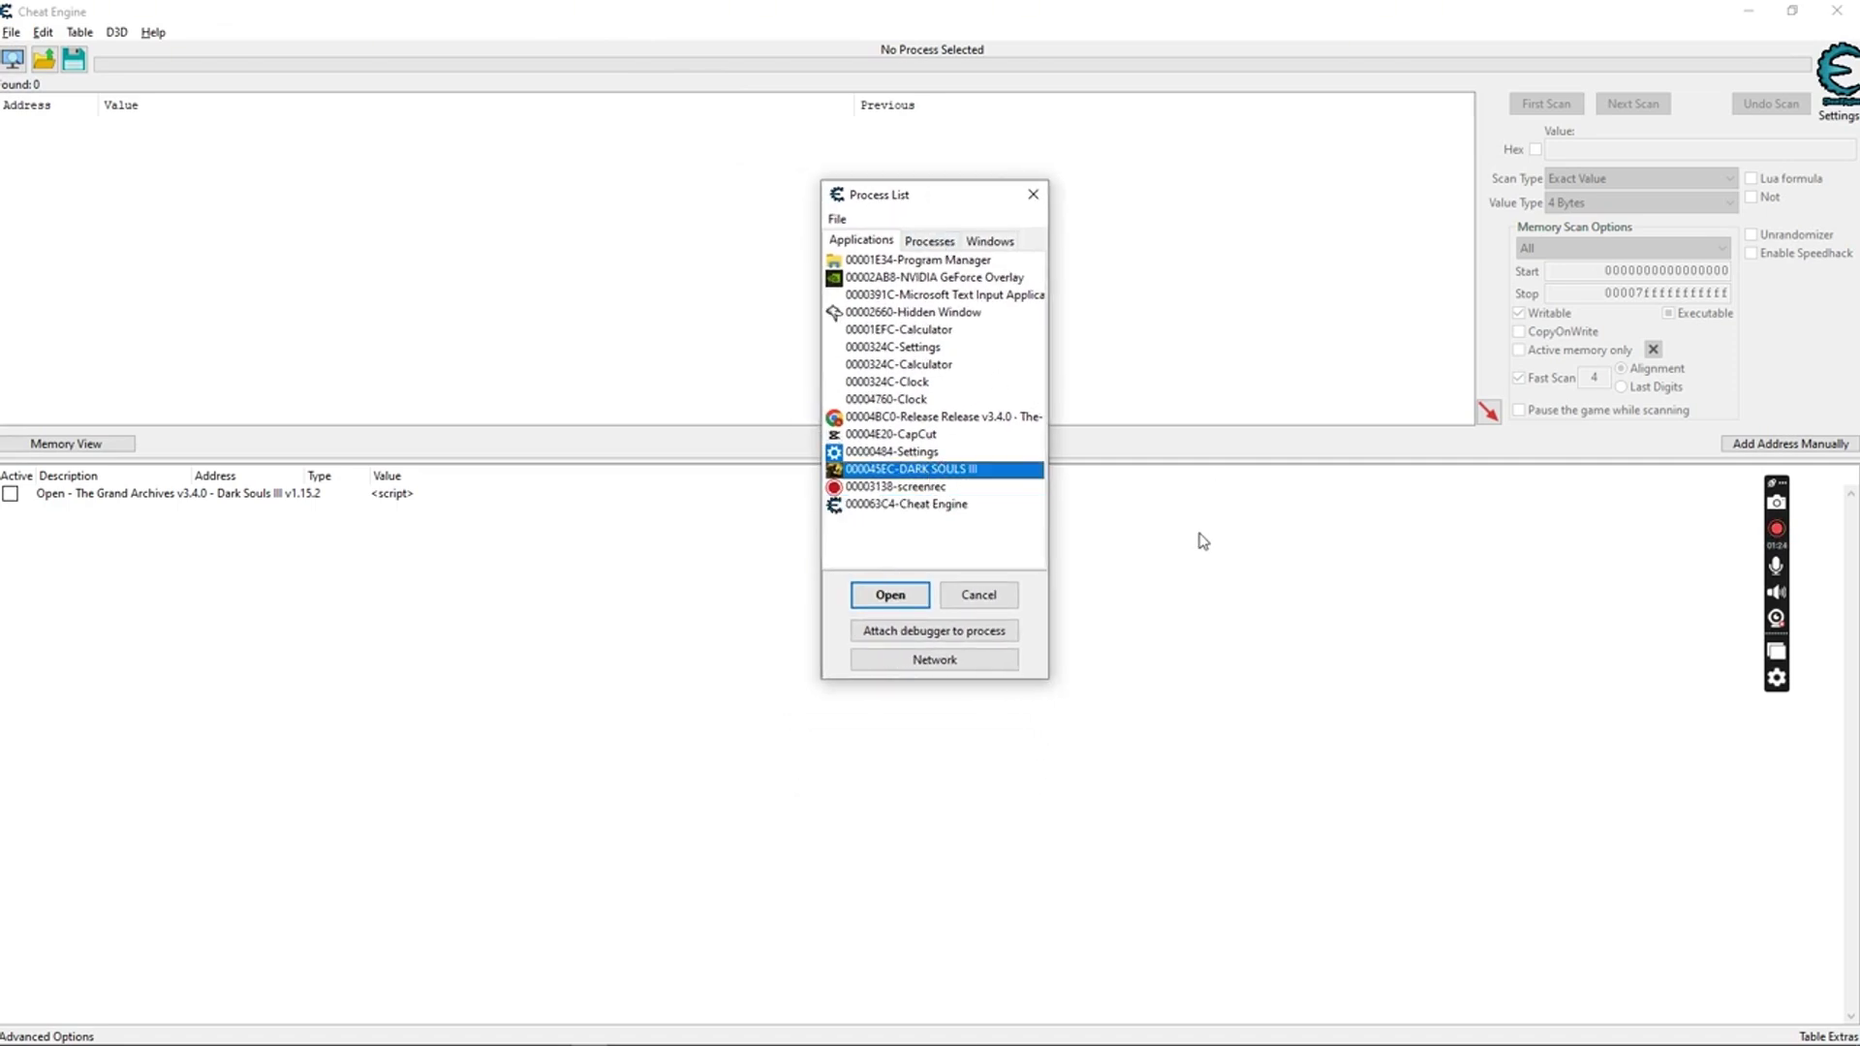
{"action": "left_click", "coordinate": [903, 597]}
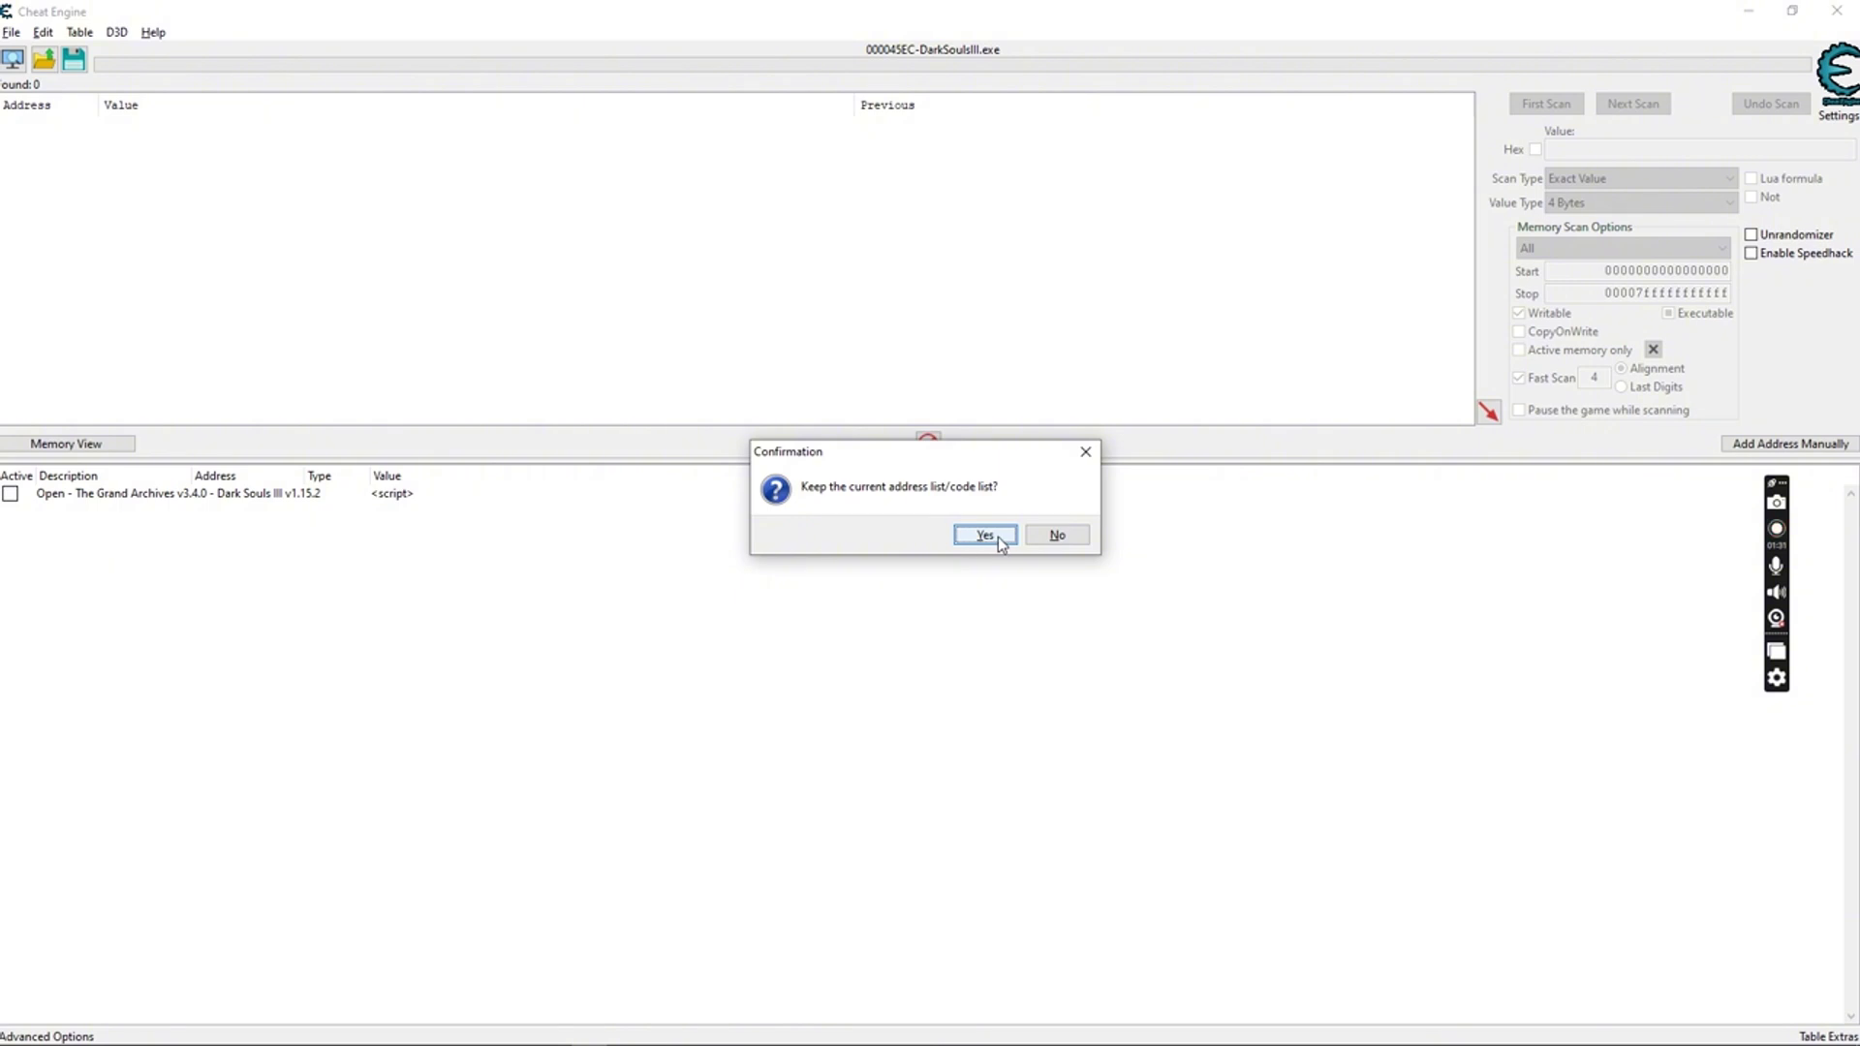
{"action": "left_click", "coordinate": [997, 538]}
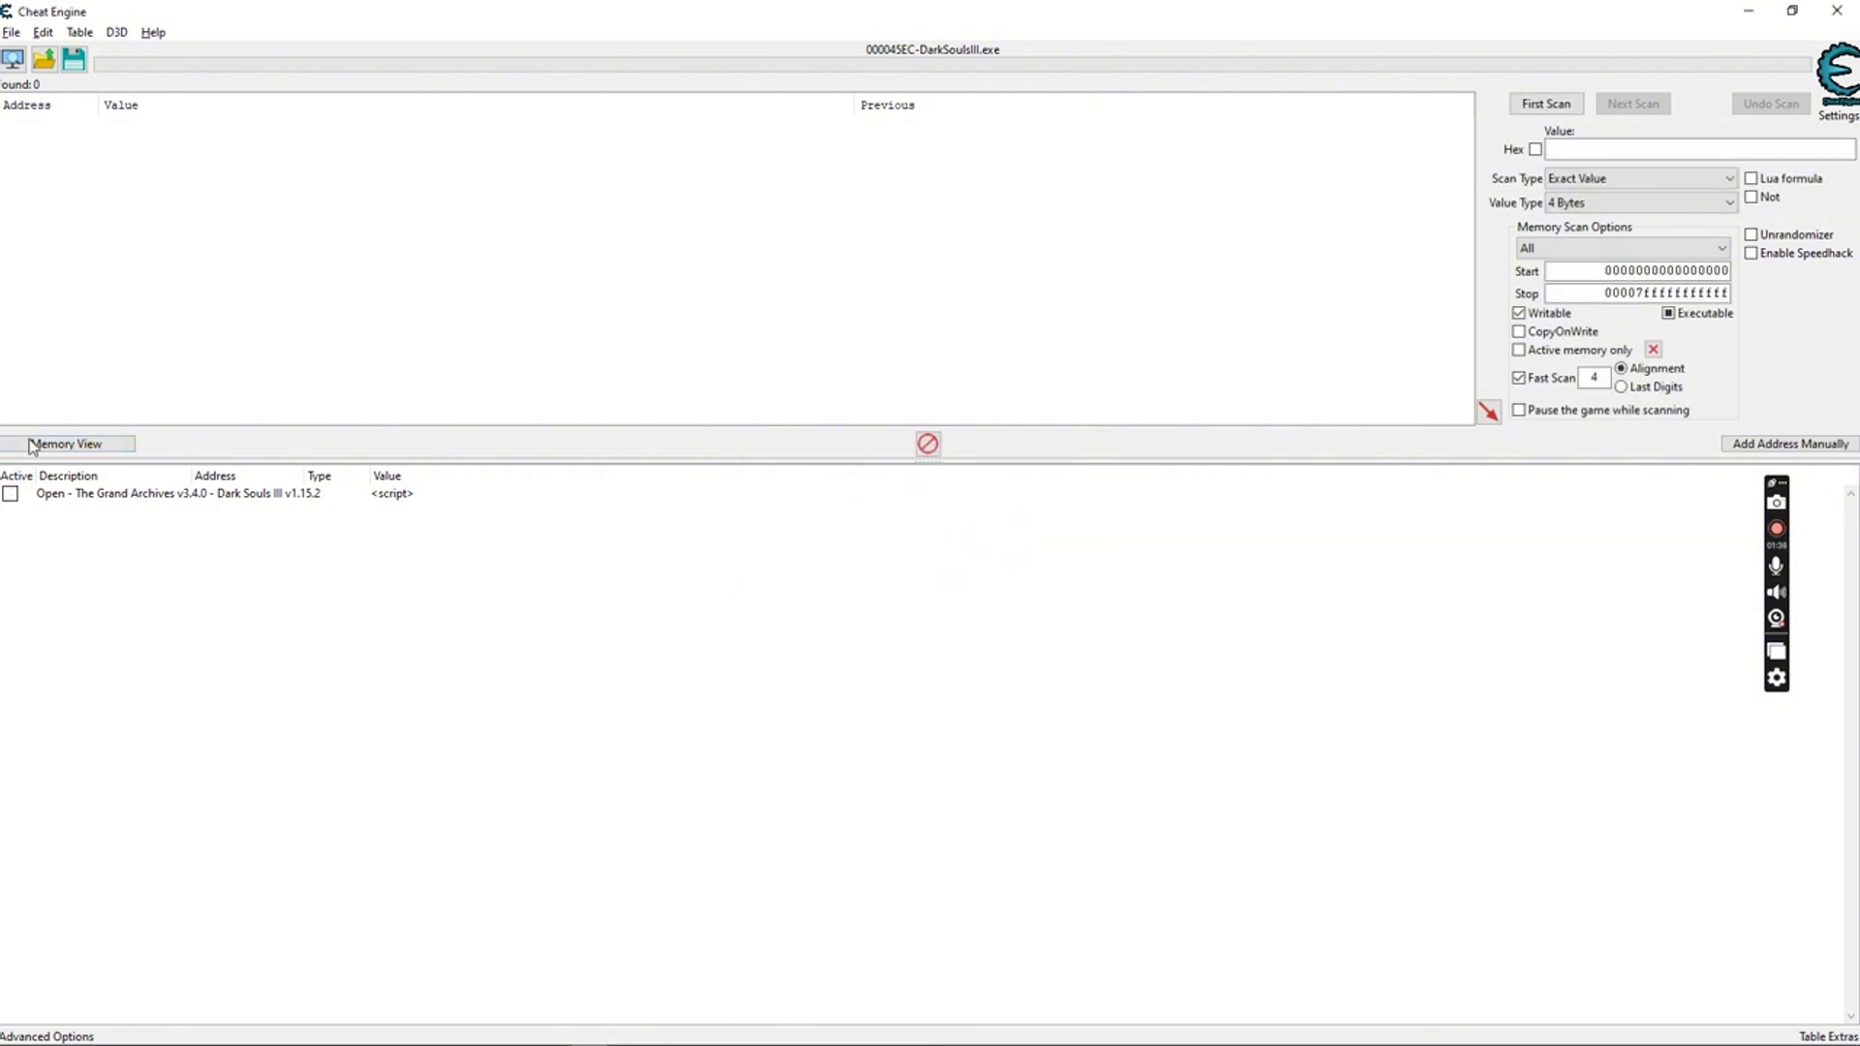
{"action": "left_click", "coordinate": [14, 496]}
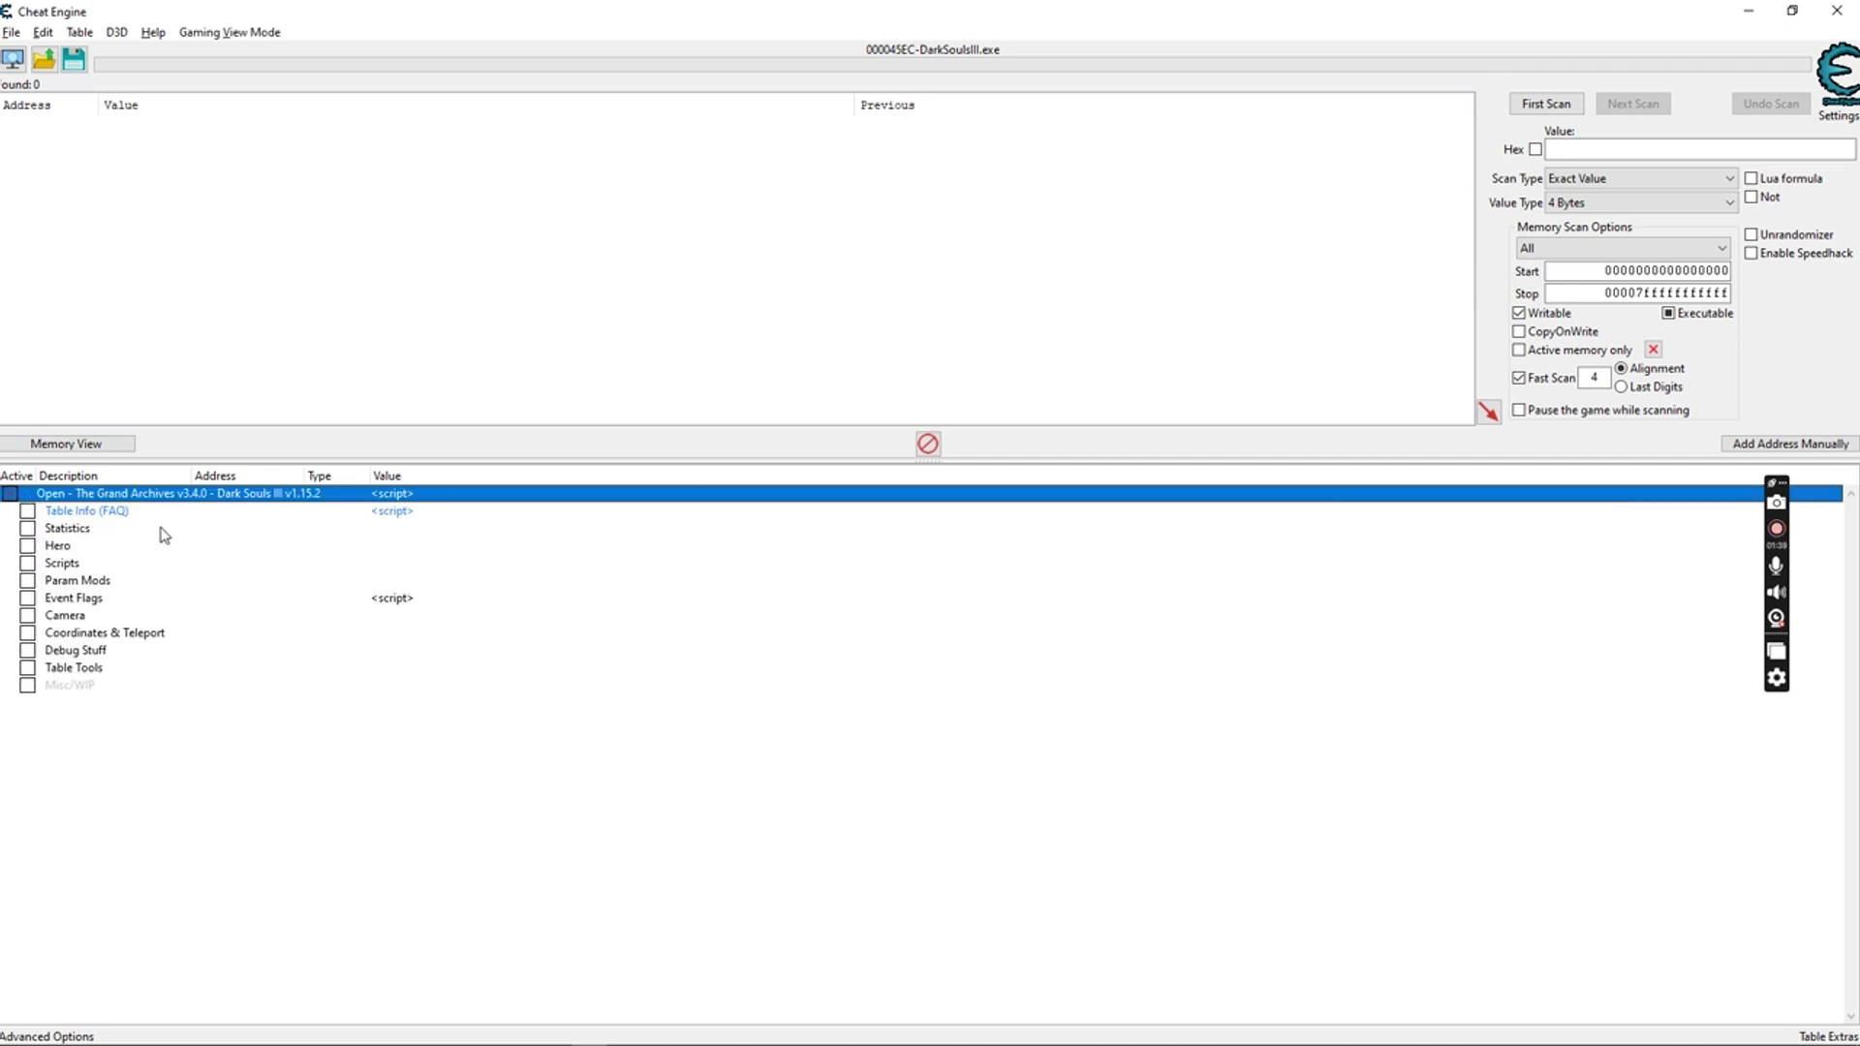
Look through the table's groups, including Statistics, Hero, Scripts, Camera, Coordinates & Teleport and Debug Stuff.
{"action": "right_click", "coordinate": [106, 532]}
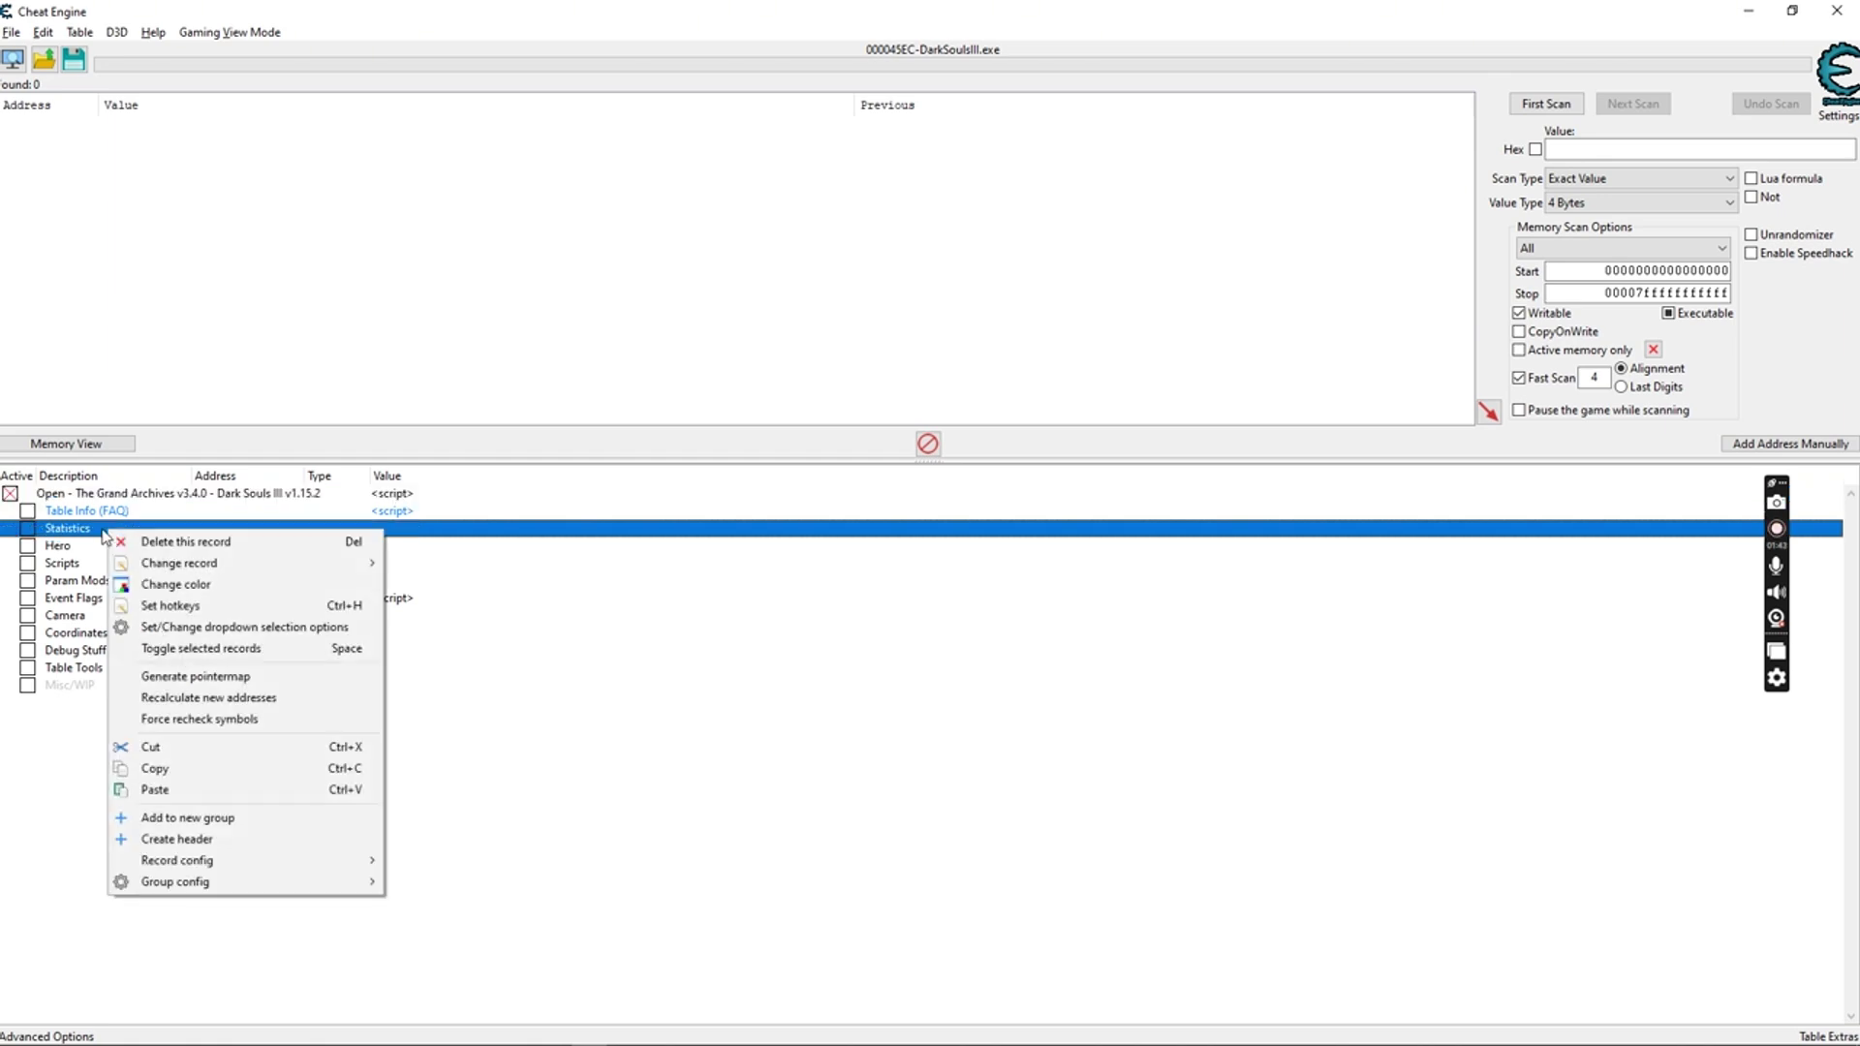
{"action": "left_click", "coordinate": [97, 532]}
{"action": "left_click", "coordinate": [122, 549]}
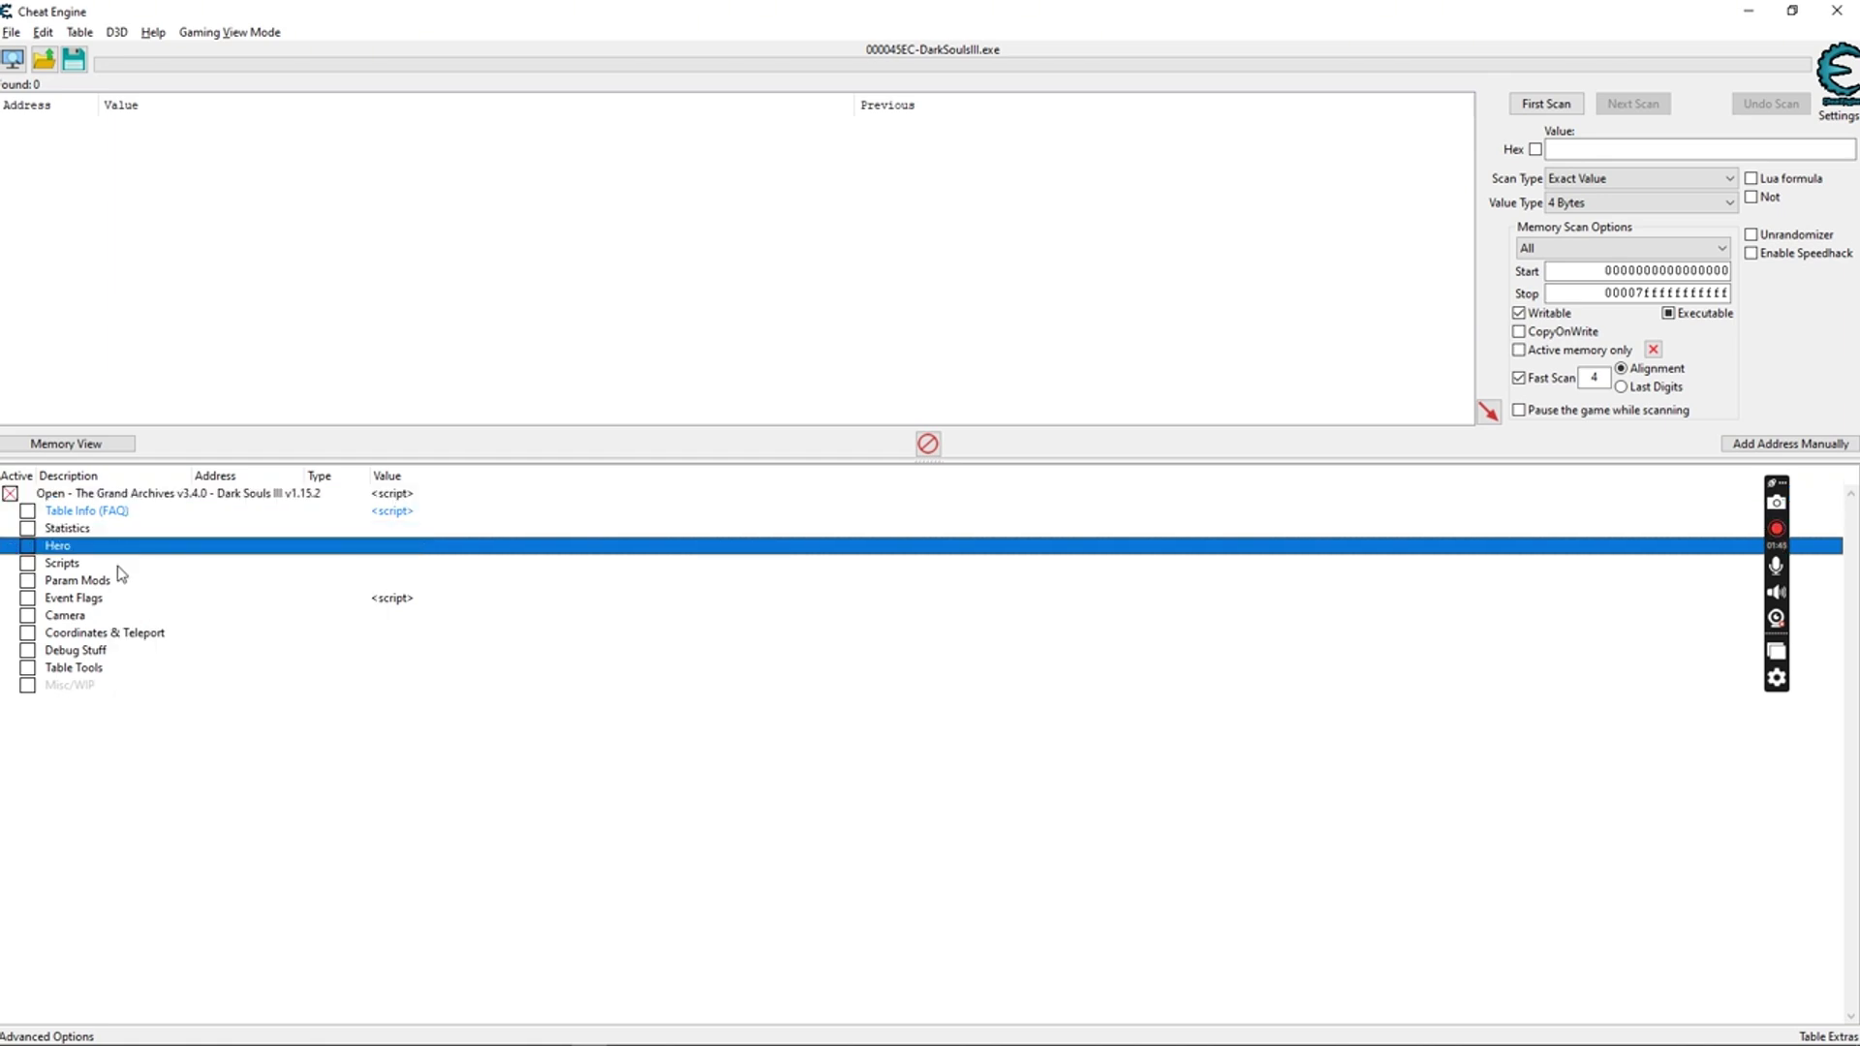
{"action": "left_click", "coordinate": [118, 566]}
{"action": "left_click", "coordinate": [114, 620]}
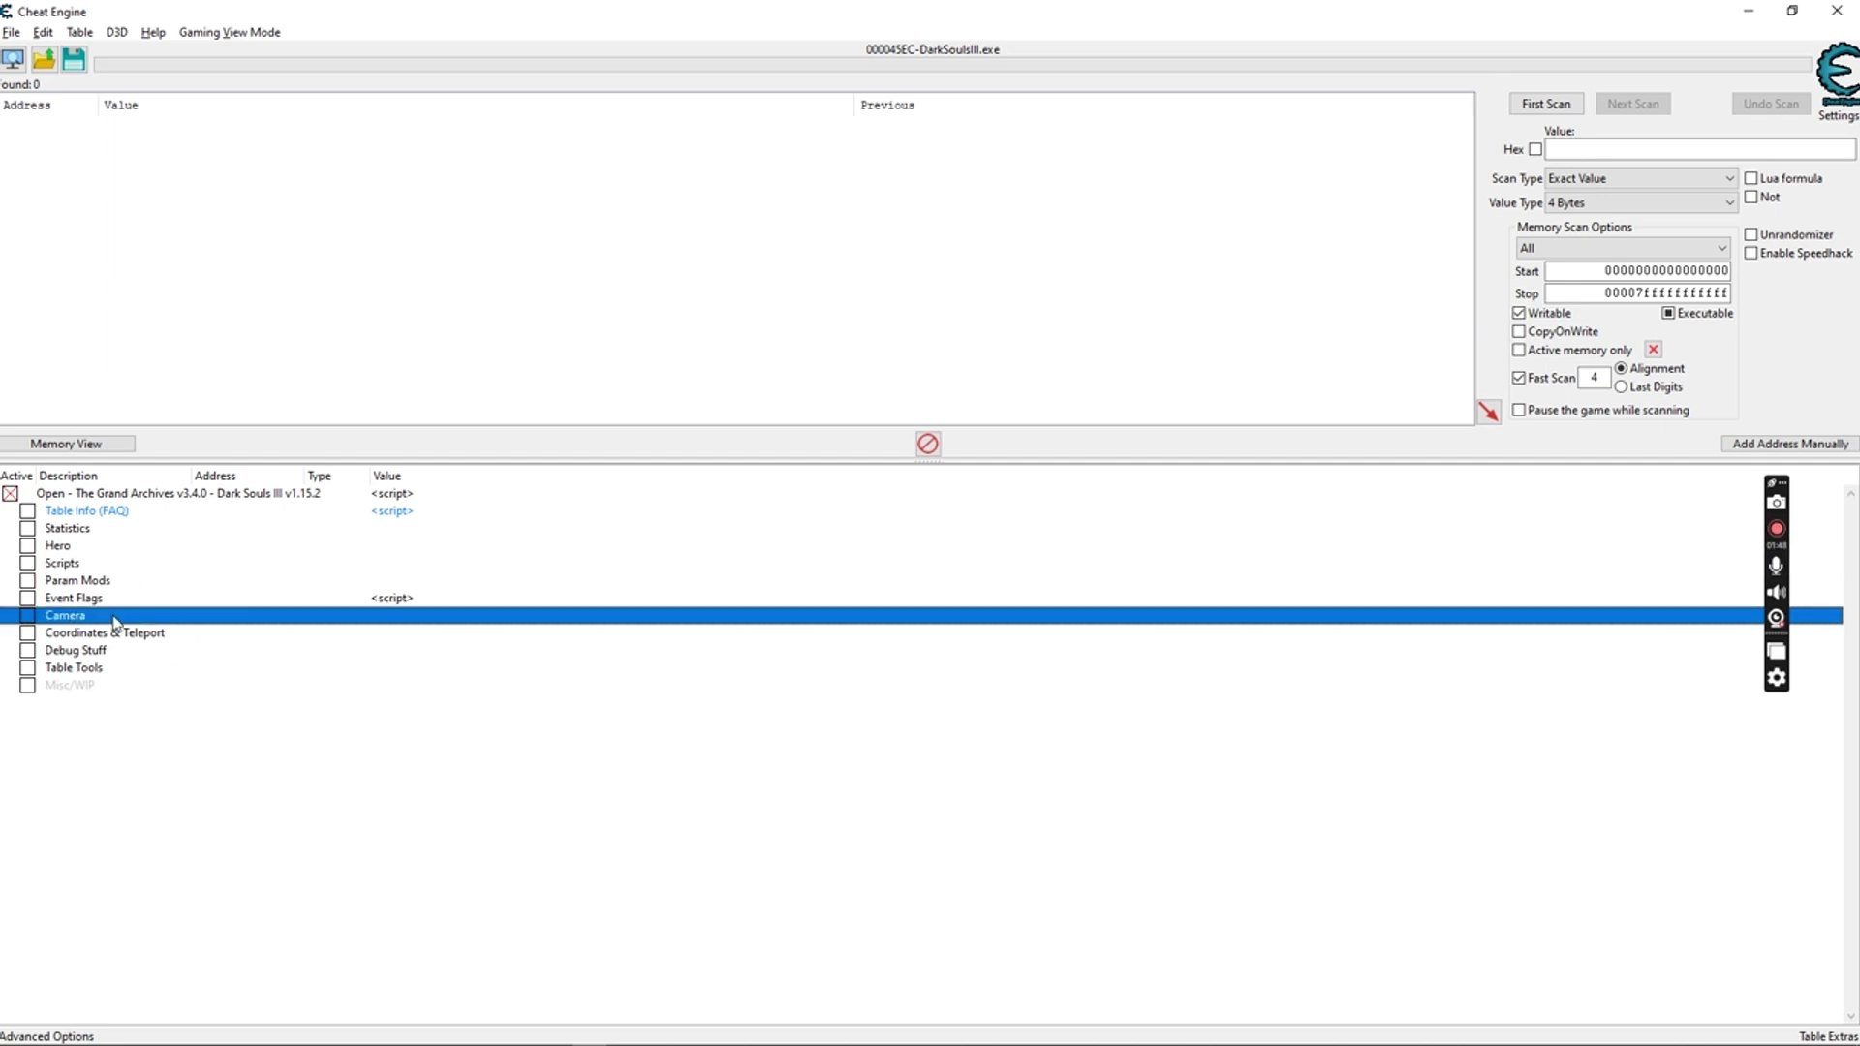
{"action": "left_click", "coordinate": [119, 636]}
{"action": "left_click", "coordinate": [163, 652]}
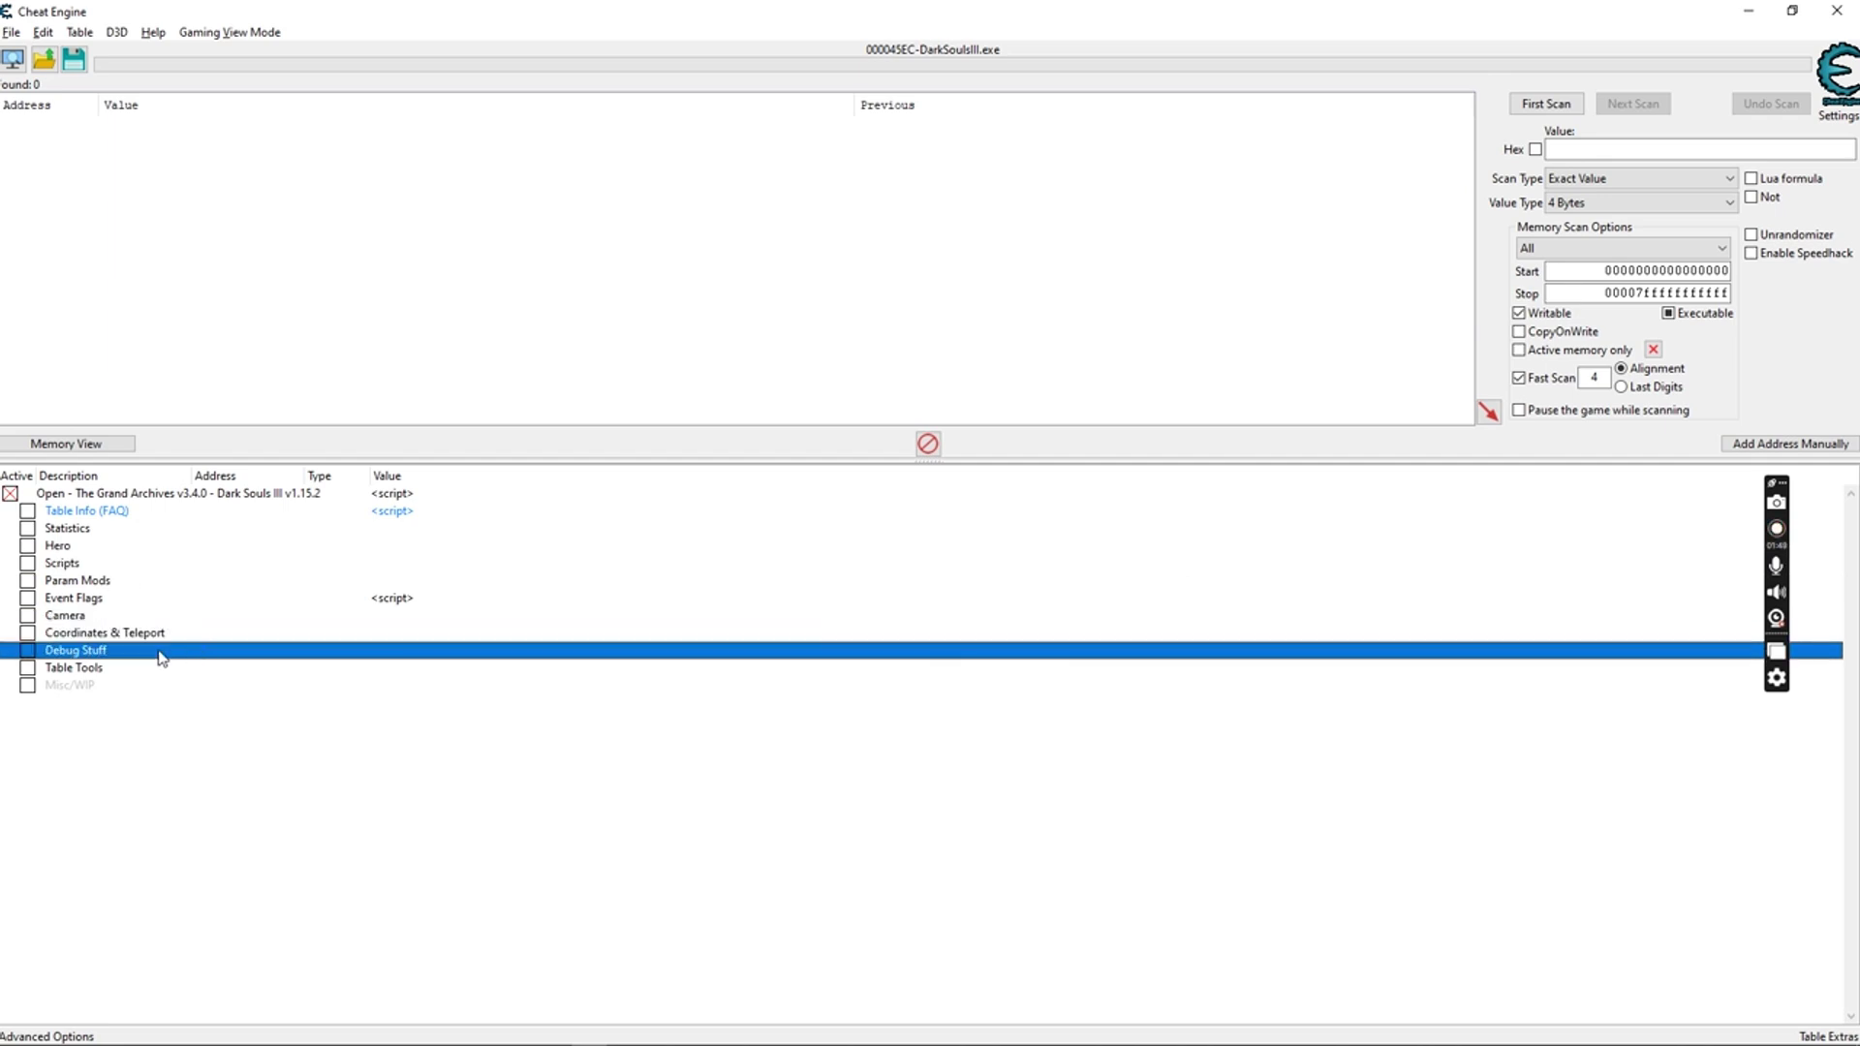
{"action": "left_click", "coordinate": [27, 655]}
{"action": "left_click", "coordinate": [27, 655]}
Expand the Statistics group and check the value choices for ReinforceLv without changing it.
{"action": "left_click", "coordinate": [27, 531]}
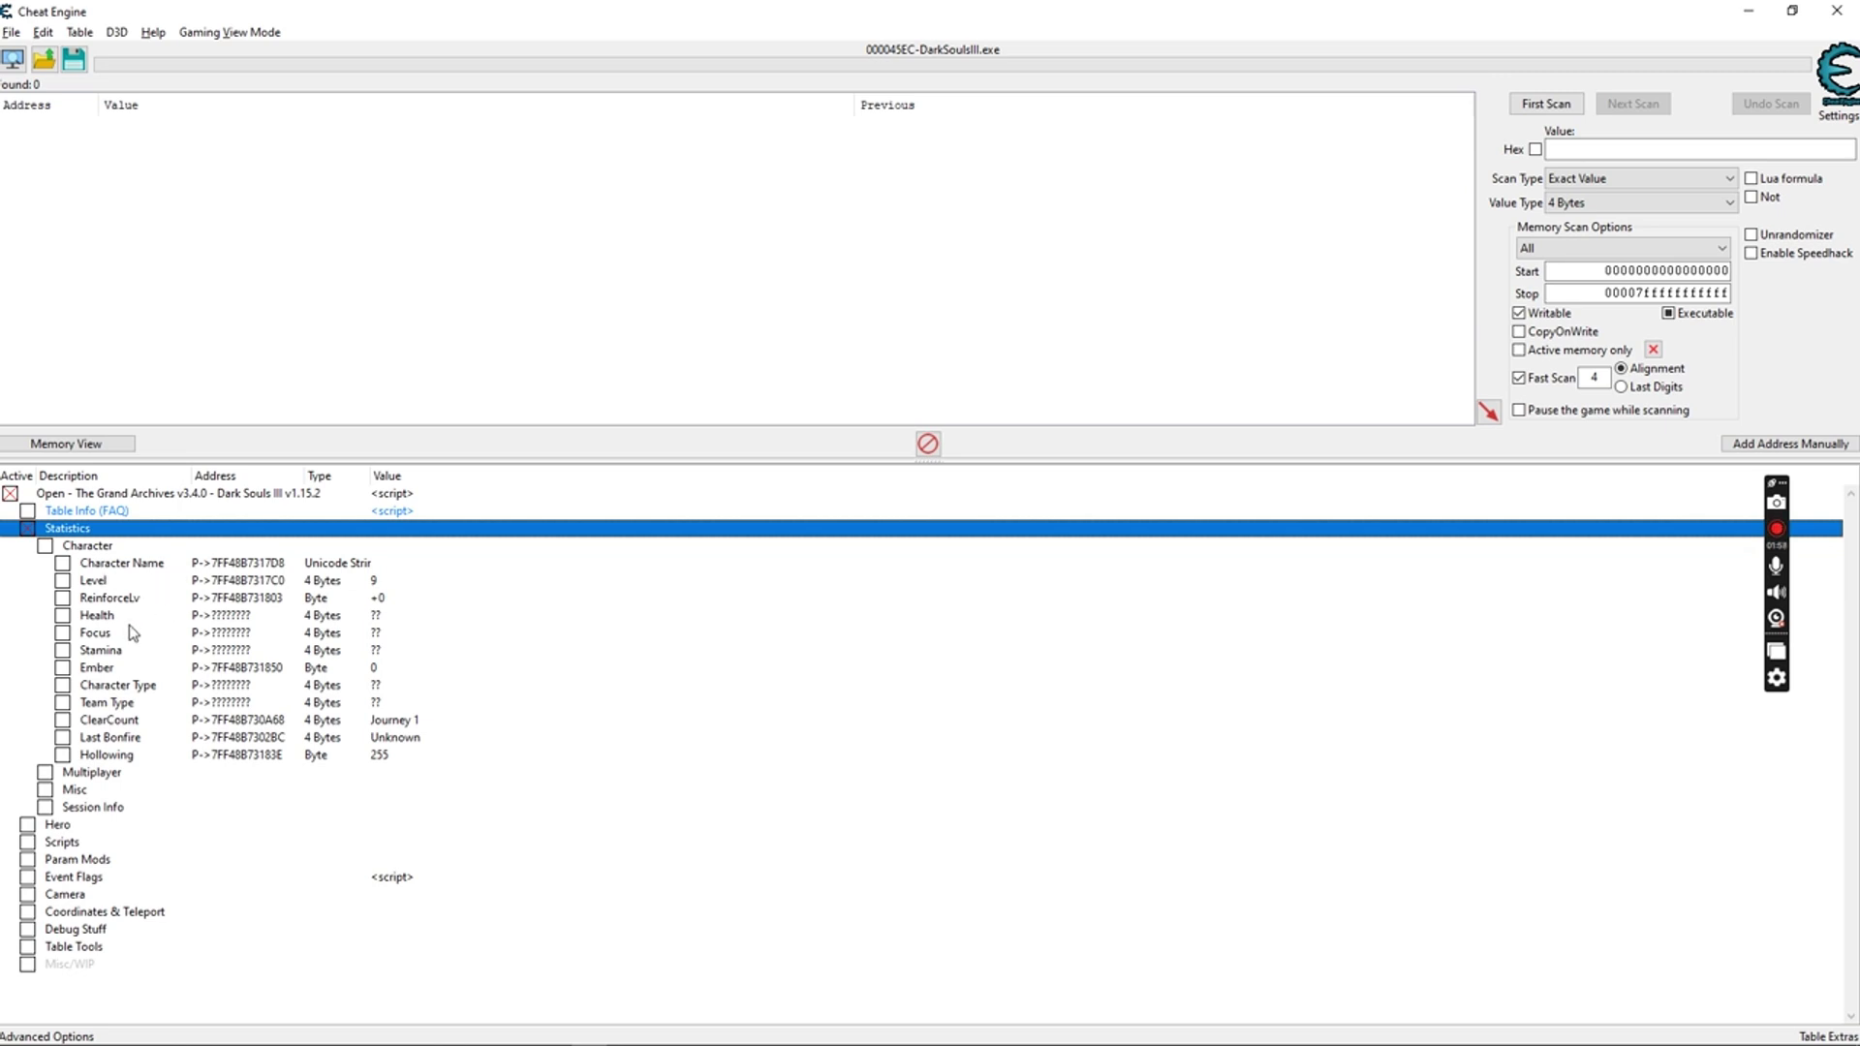
{"action": "left_click", "coordinate": [376, 599]}
{"action": "double_click", "coordinate": [378, 601]}
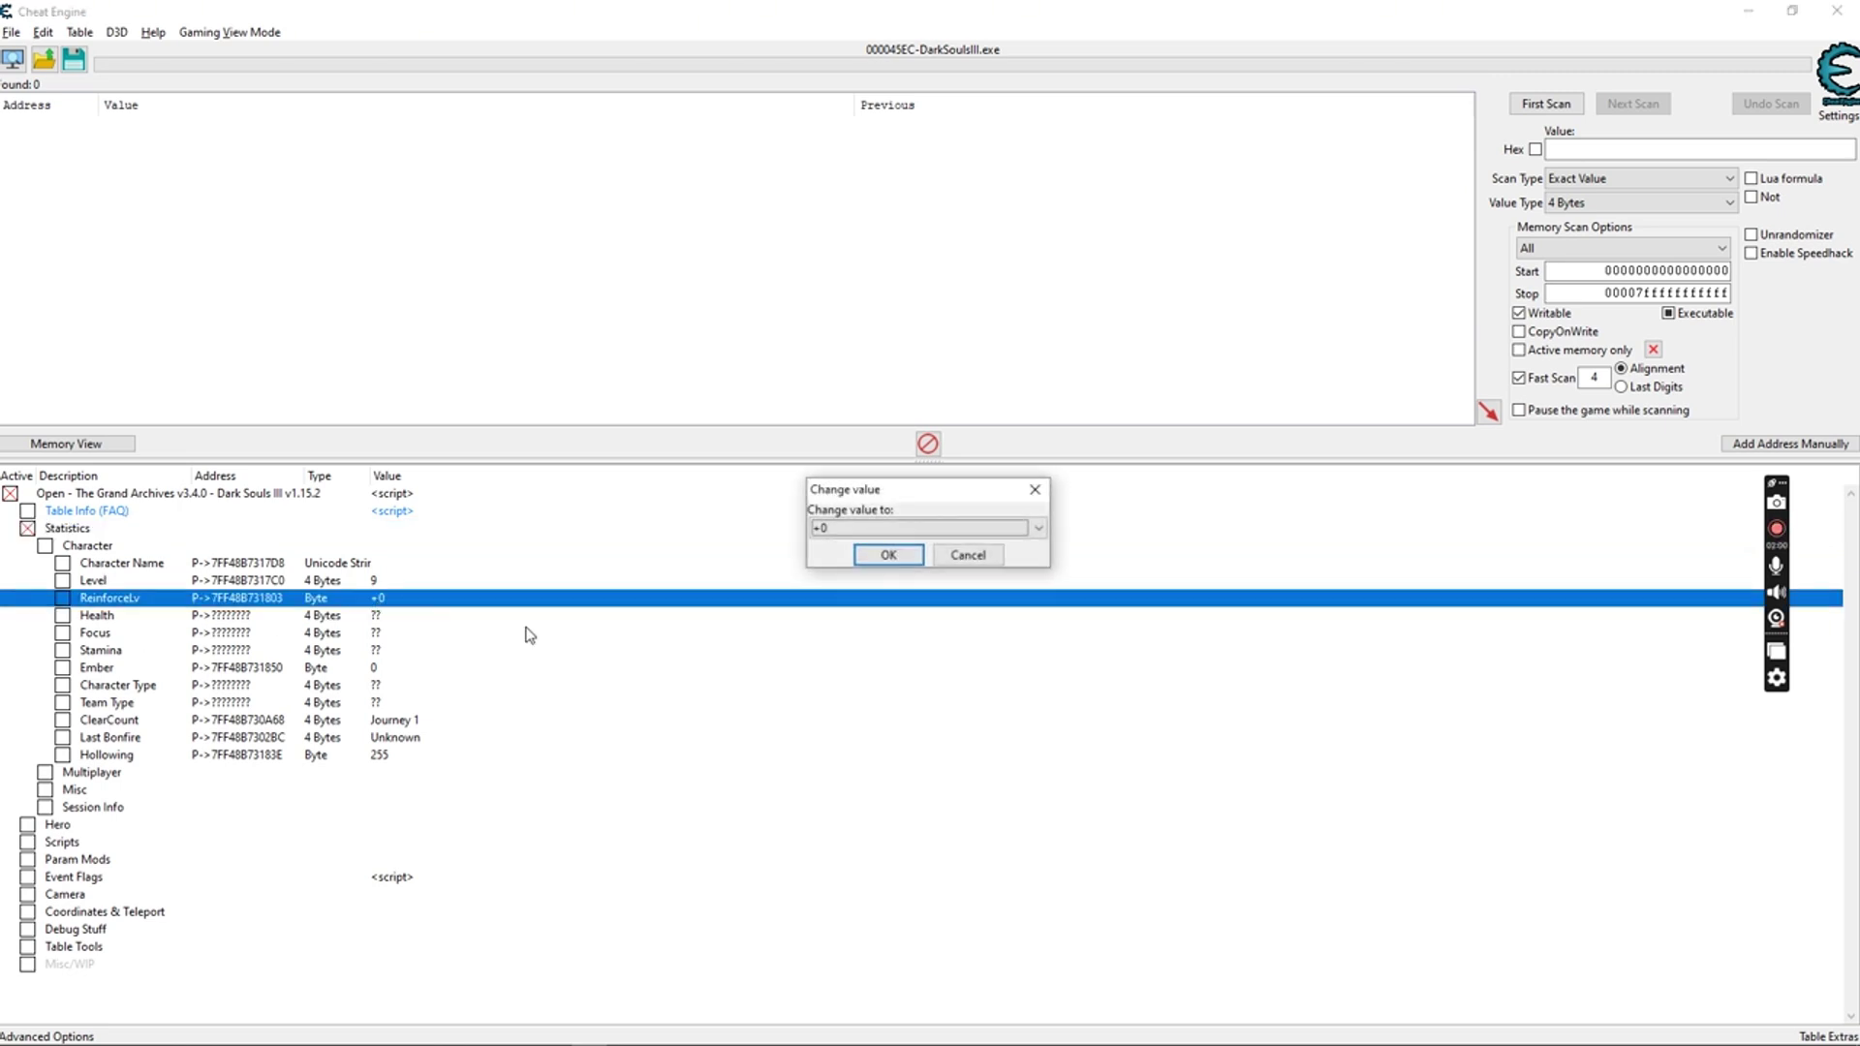
{"action": "left_click", "coordinate": [1038, 528]}
{"action": "left_click", "coordinate": [1035, 489]}
{"action": "left_click", "coordinate": [1035, 490]}
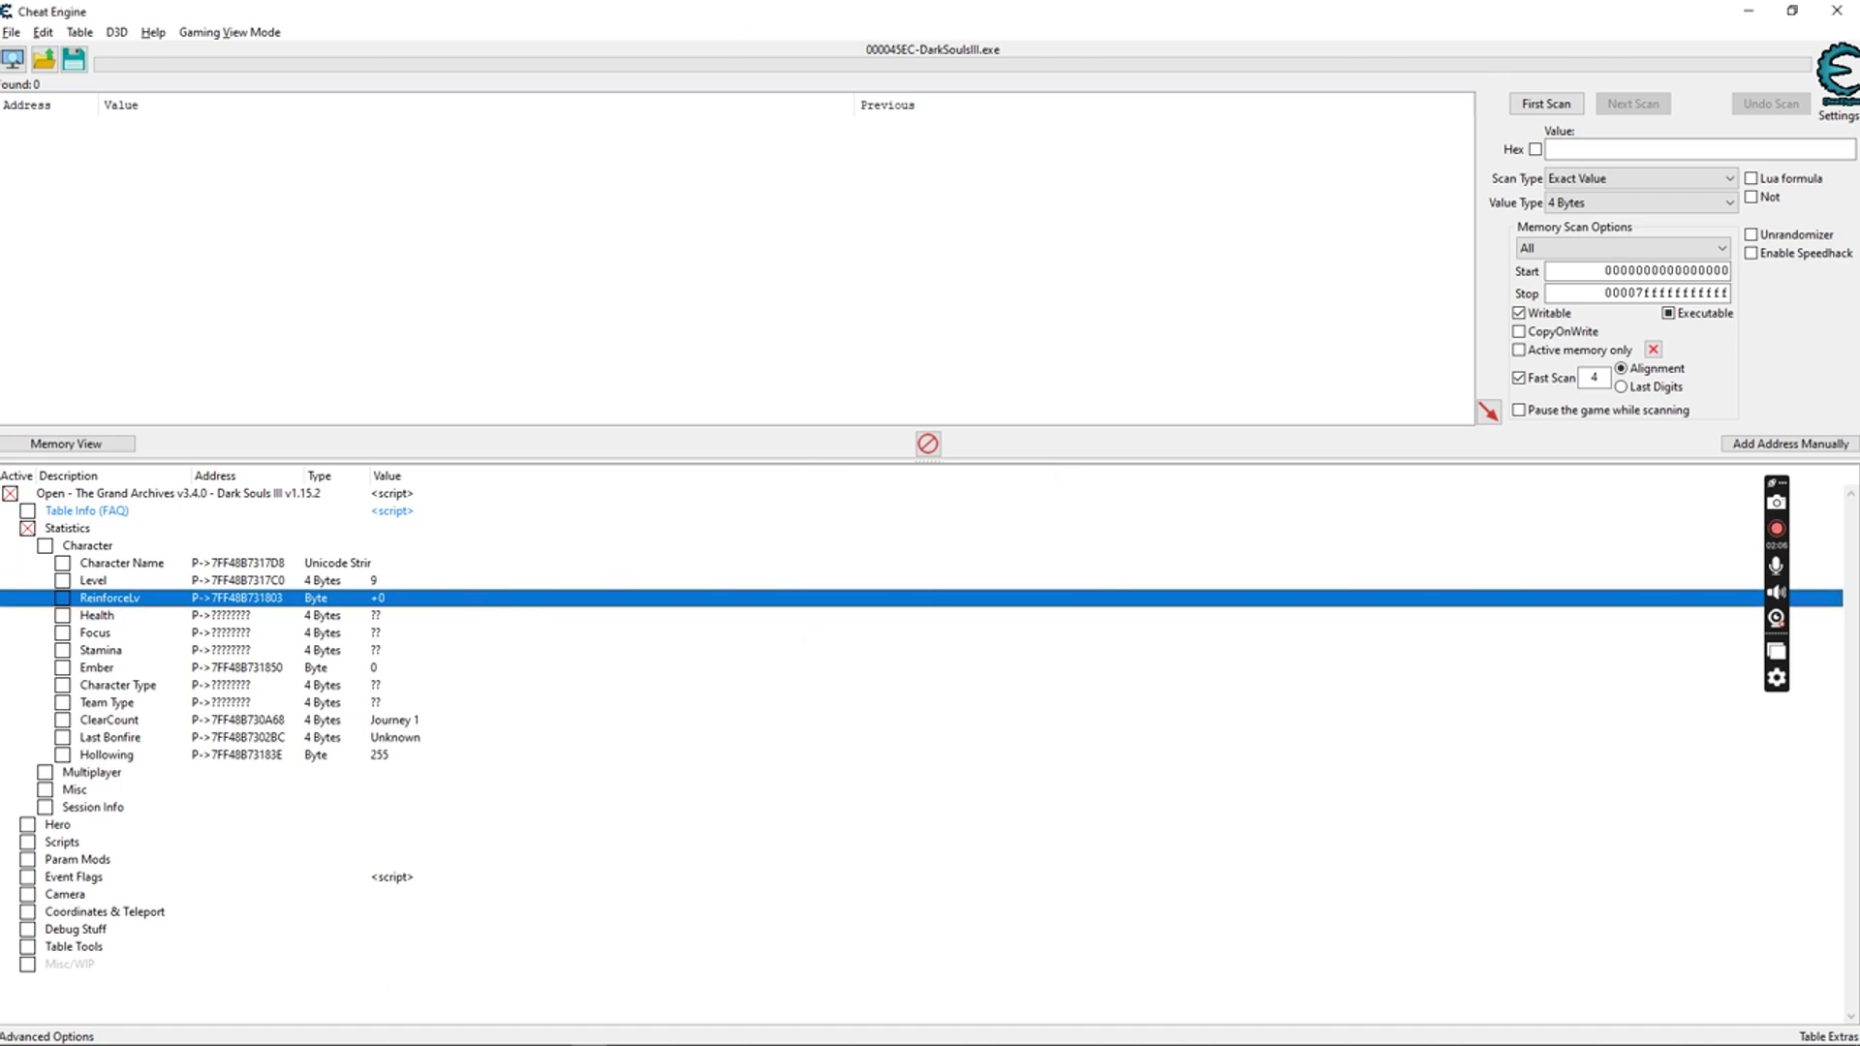
Collapse the Statistics group, expand Hero and look over the entries in its Stats subgroup.
{"action": "left_click", "coordinate": [27, 529]}
{"action": "left_click", "coordinate": [27, 544]}
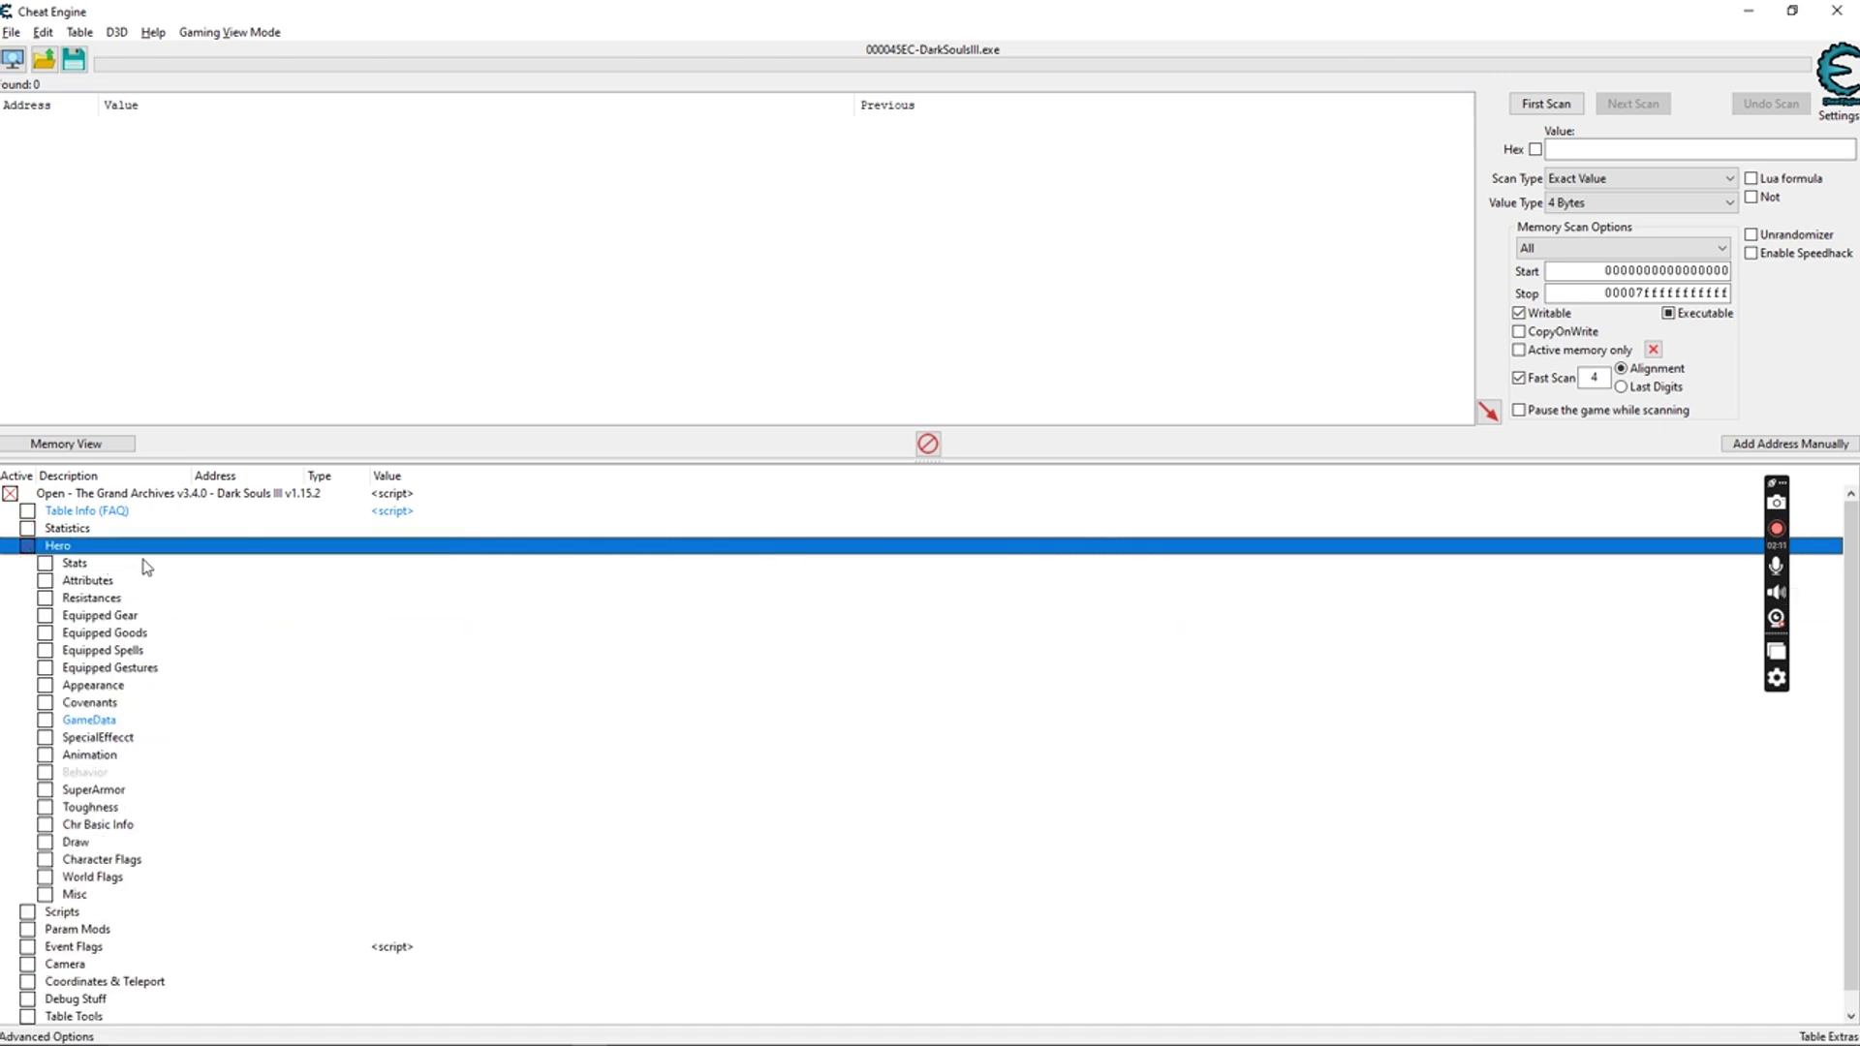
{"action": "left_click", "coordinate": [45, 565]}
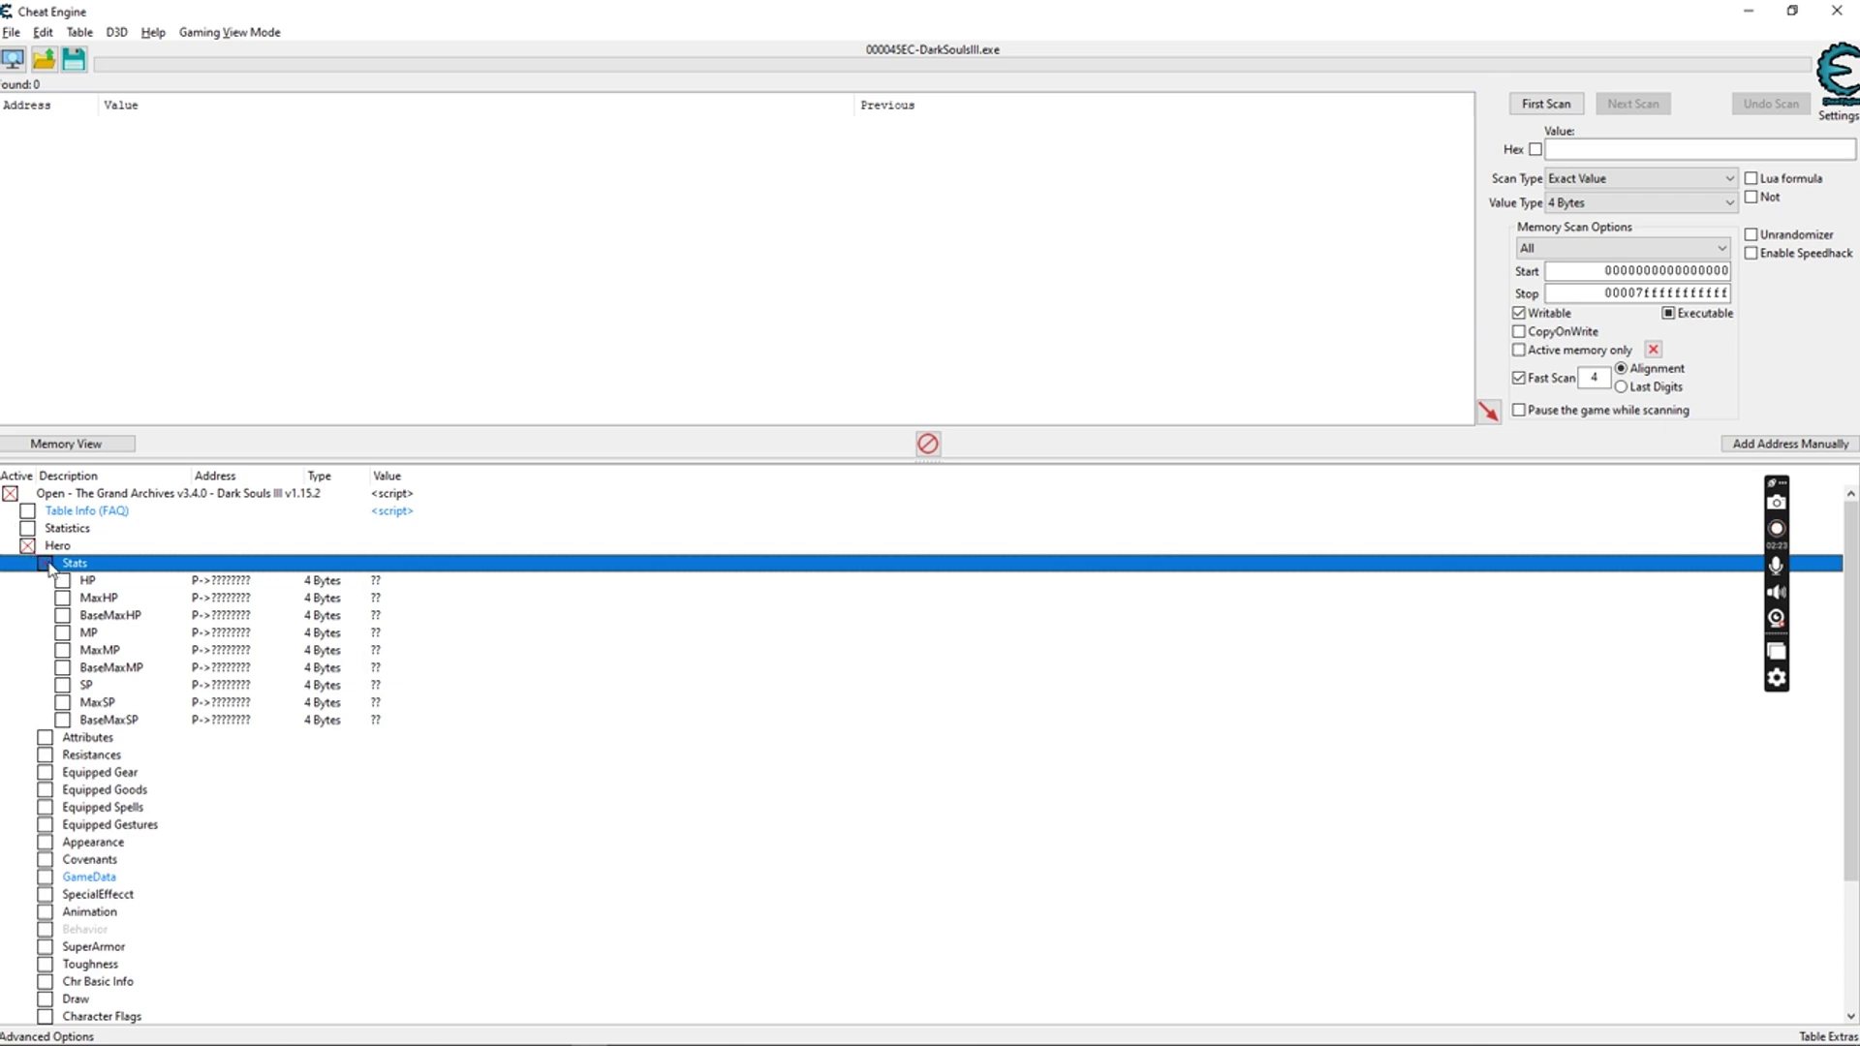
{"action": "left_click", "coordinate": [45, 563]}
Expand the Hero group's Attributes and set Strength to 60.
{"action": "left_click", "coordinate": [46, 580]}
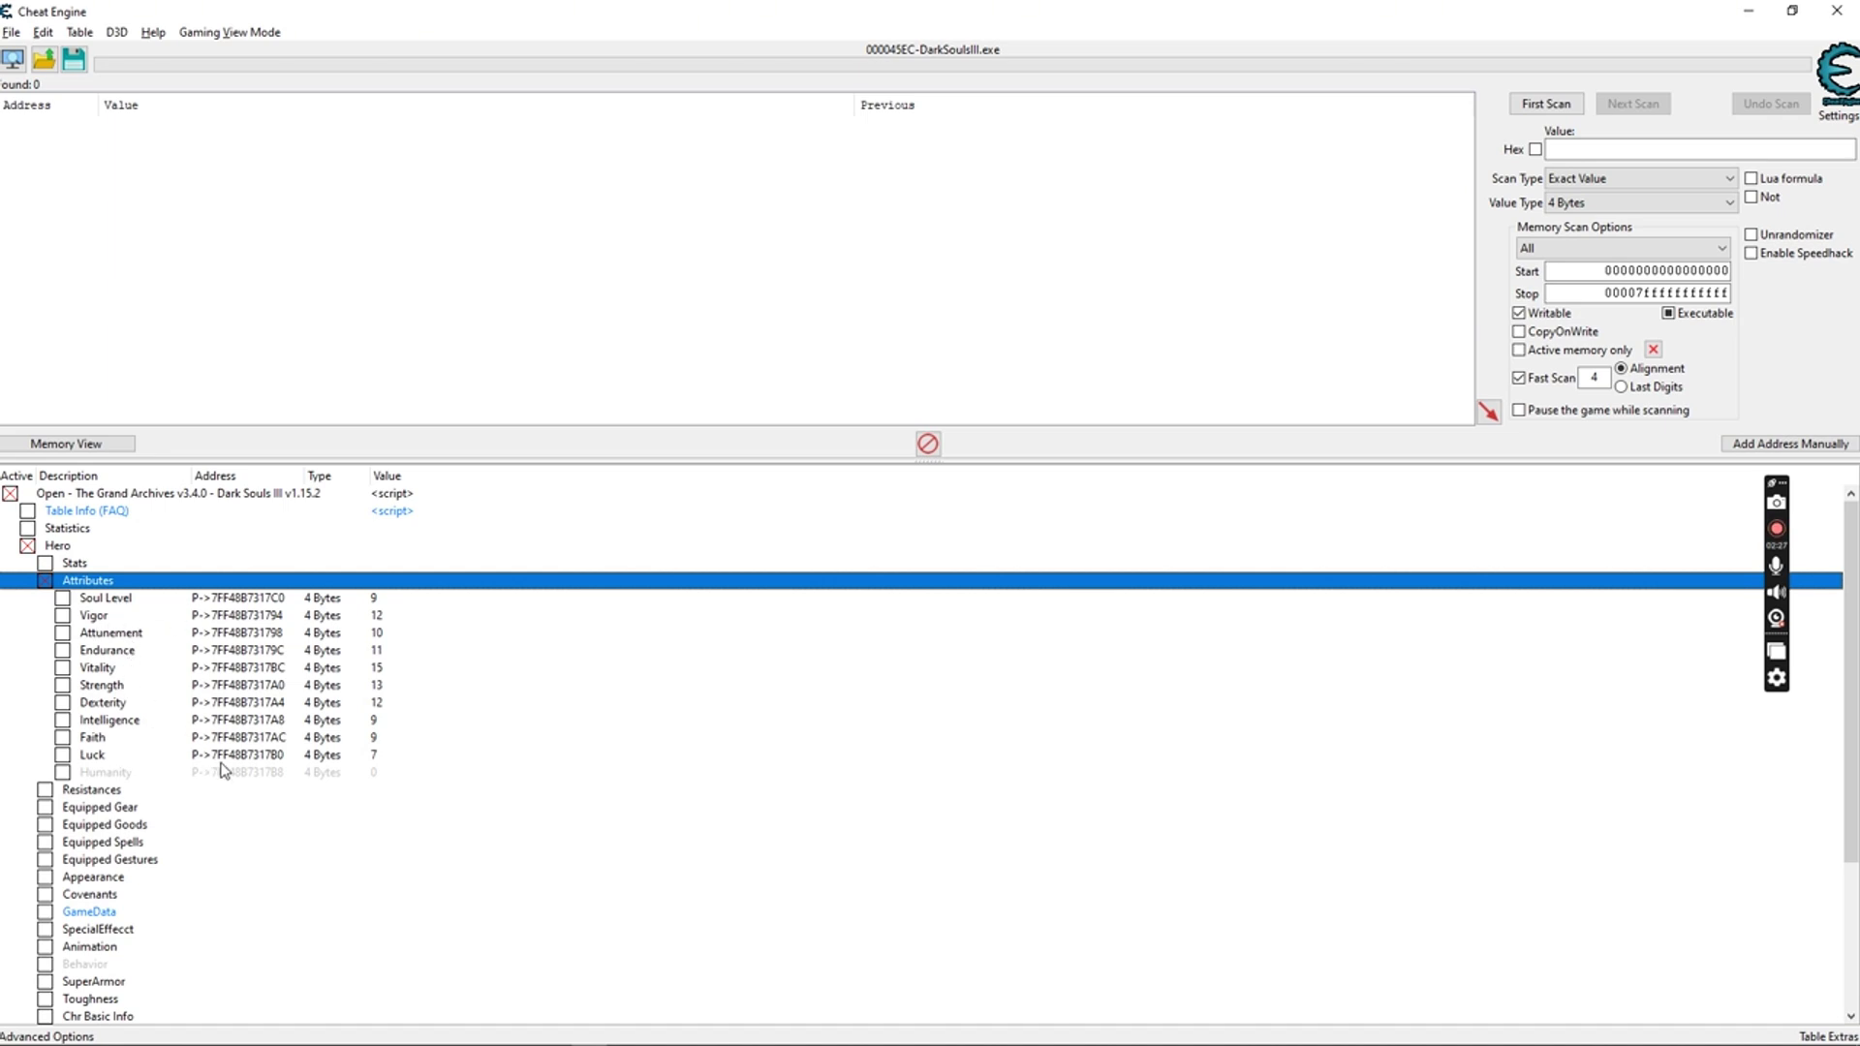
{"action": "right_click", "coordinate": [108, 690]}
{"action": "key", "text": "Escape"}
{"action": "double_click", "coordinate": [381, 686]}
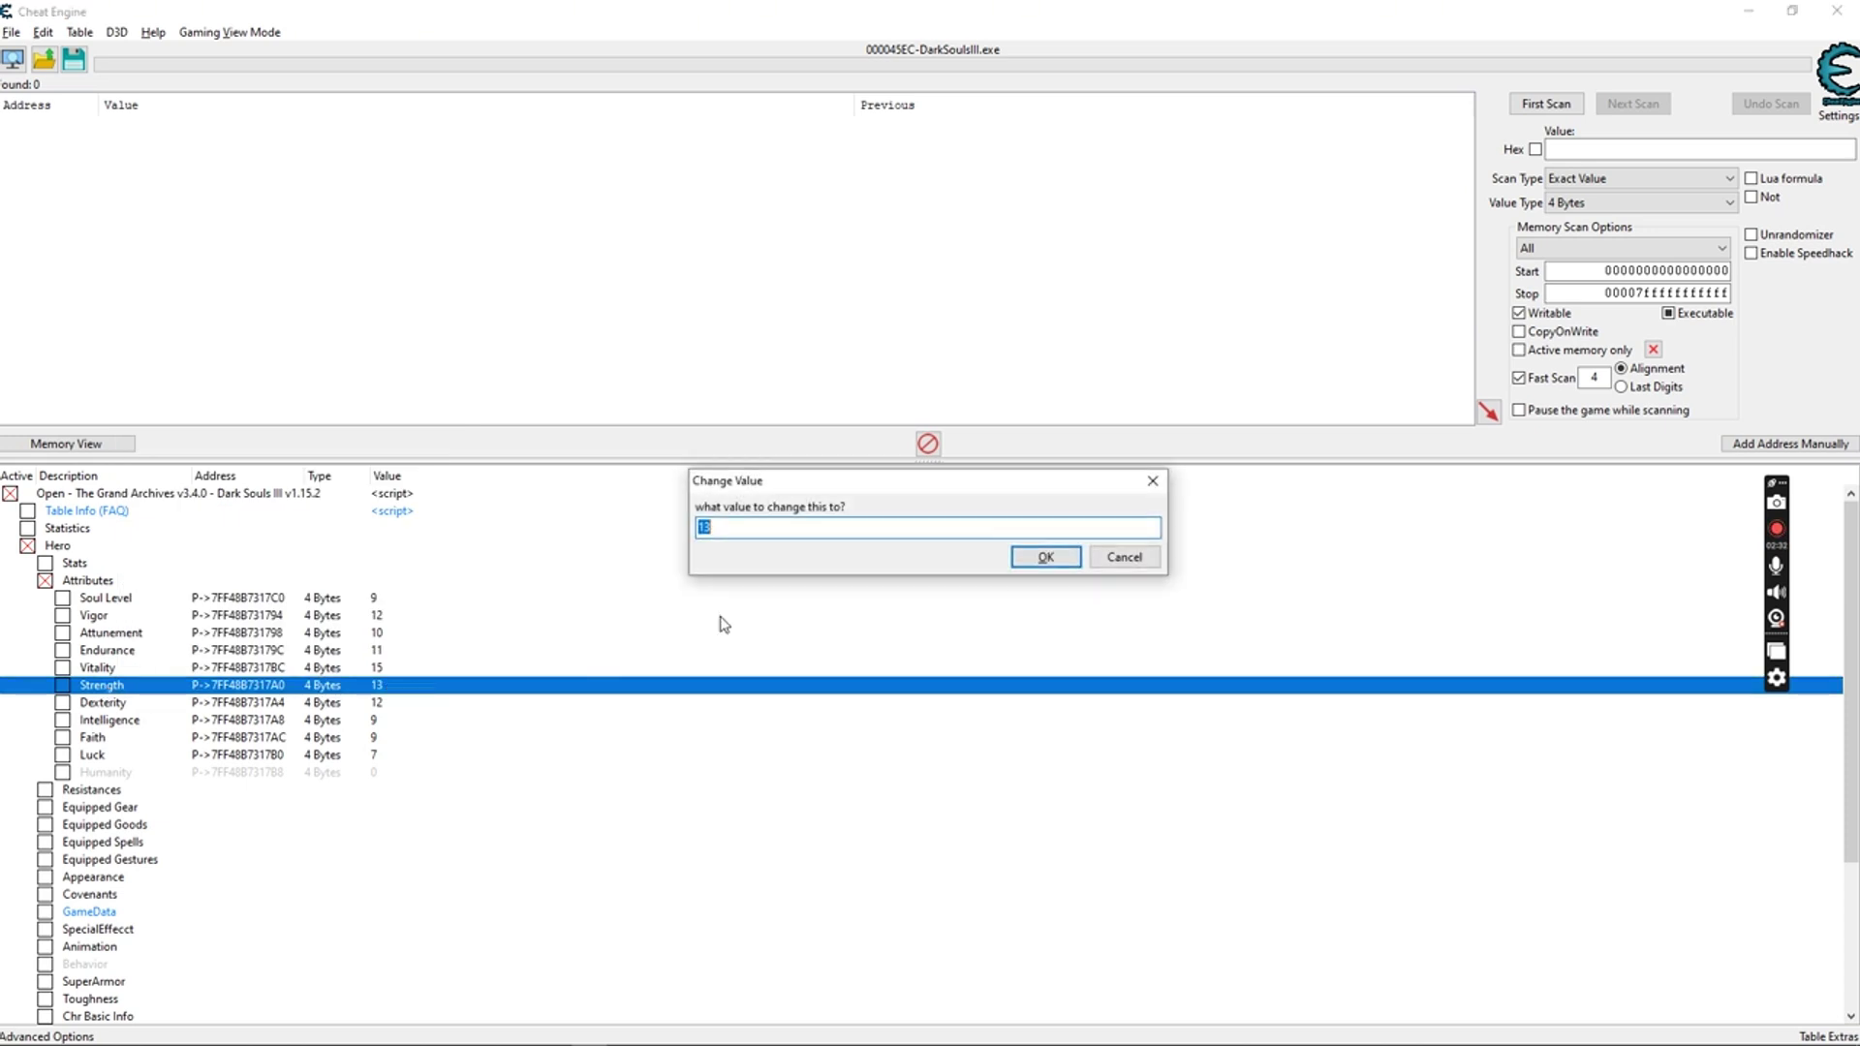
{"action": "type", "text": "60"}
{"action": "left_click", "coordinate": [1045, 557]}
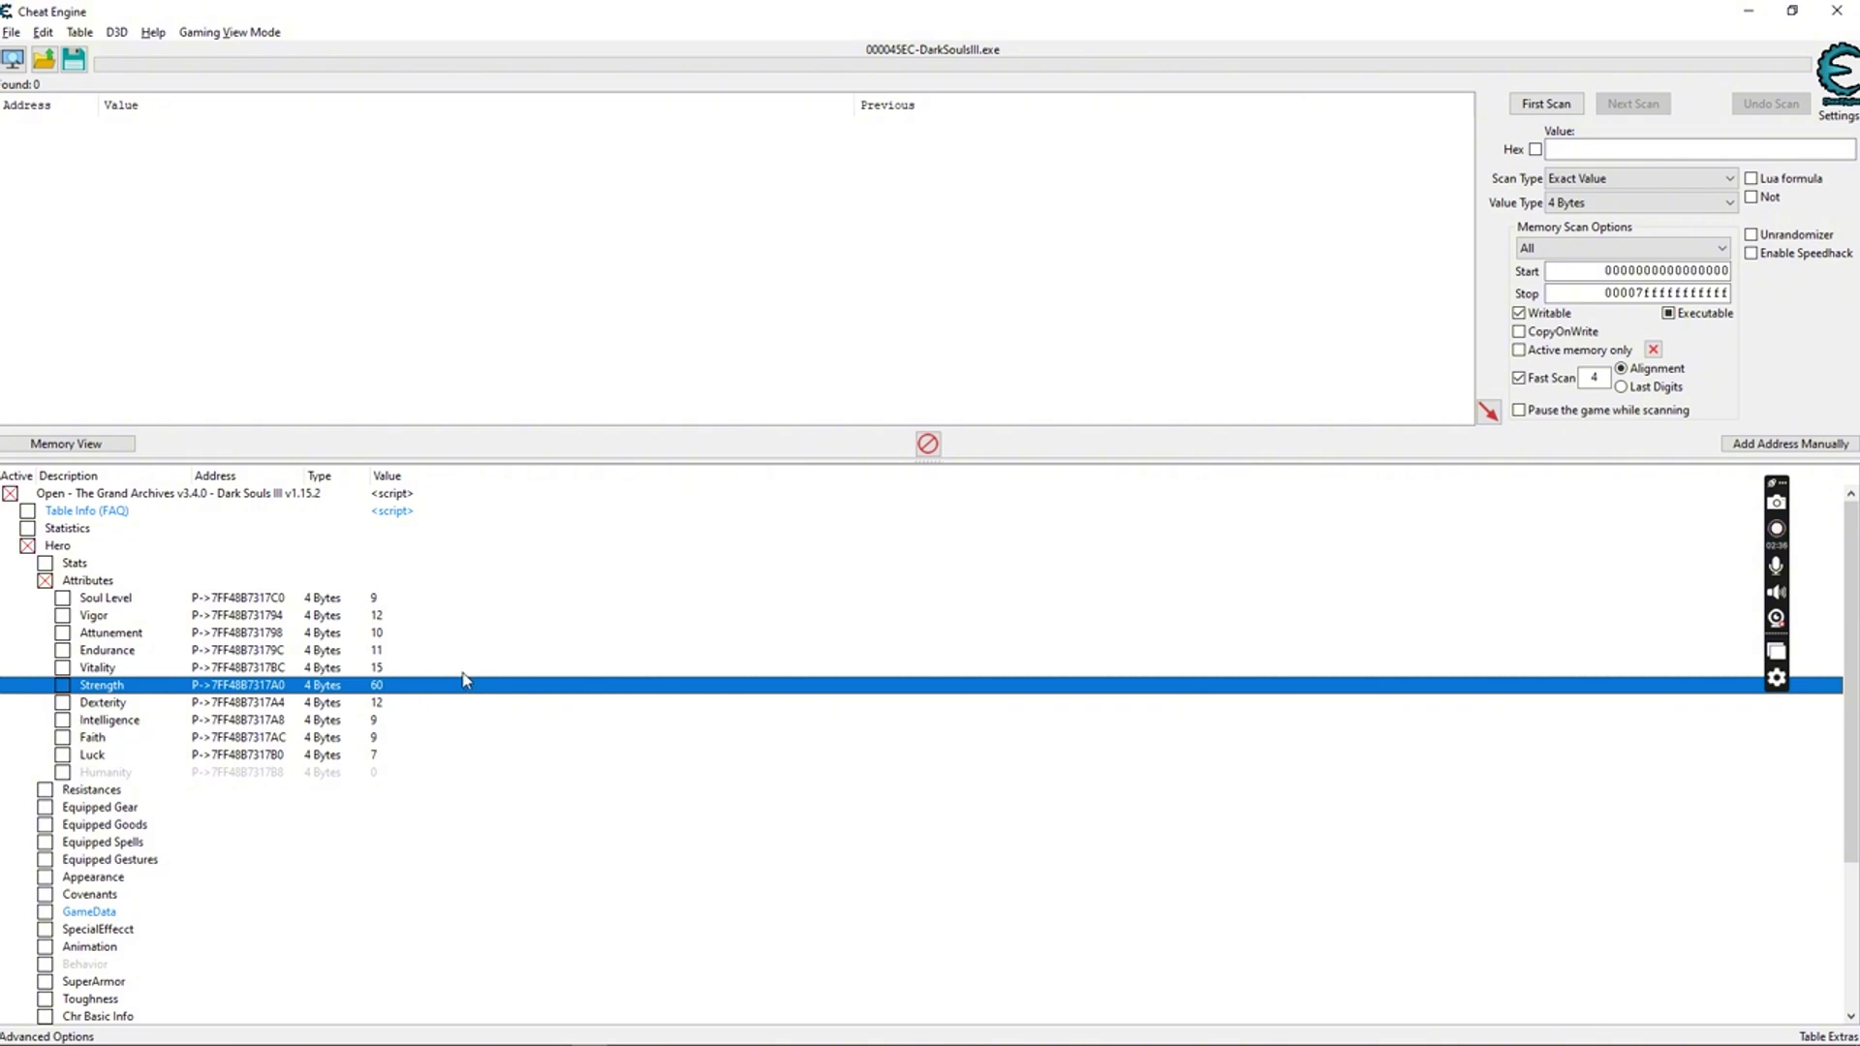
Collapse Attributes, look over the Resistances entries and close the Hero group.
{"action": "left_click", "coordinate": [44, 581]}
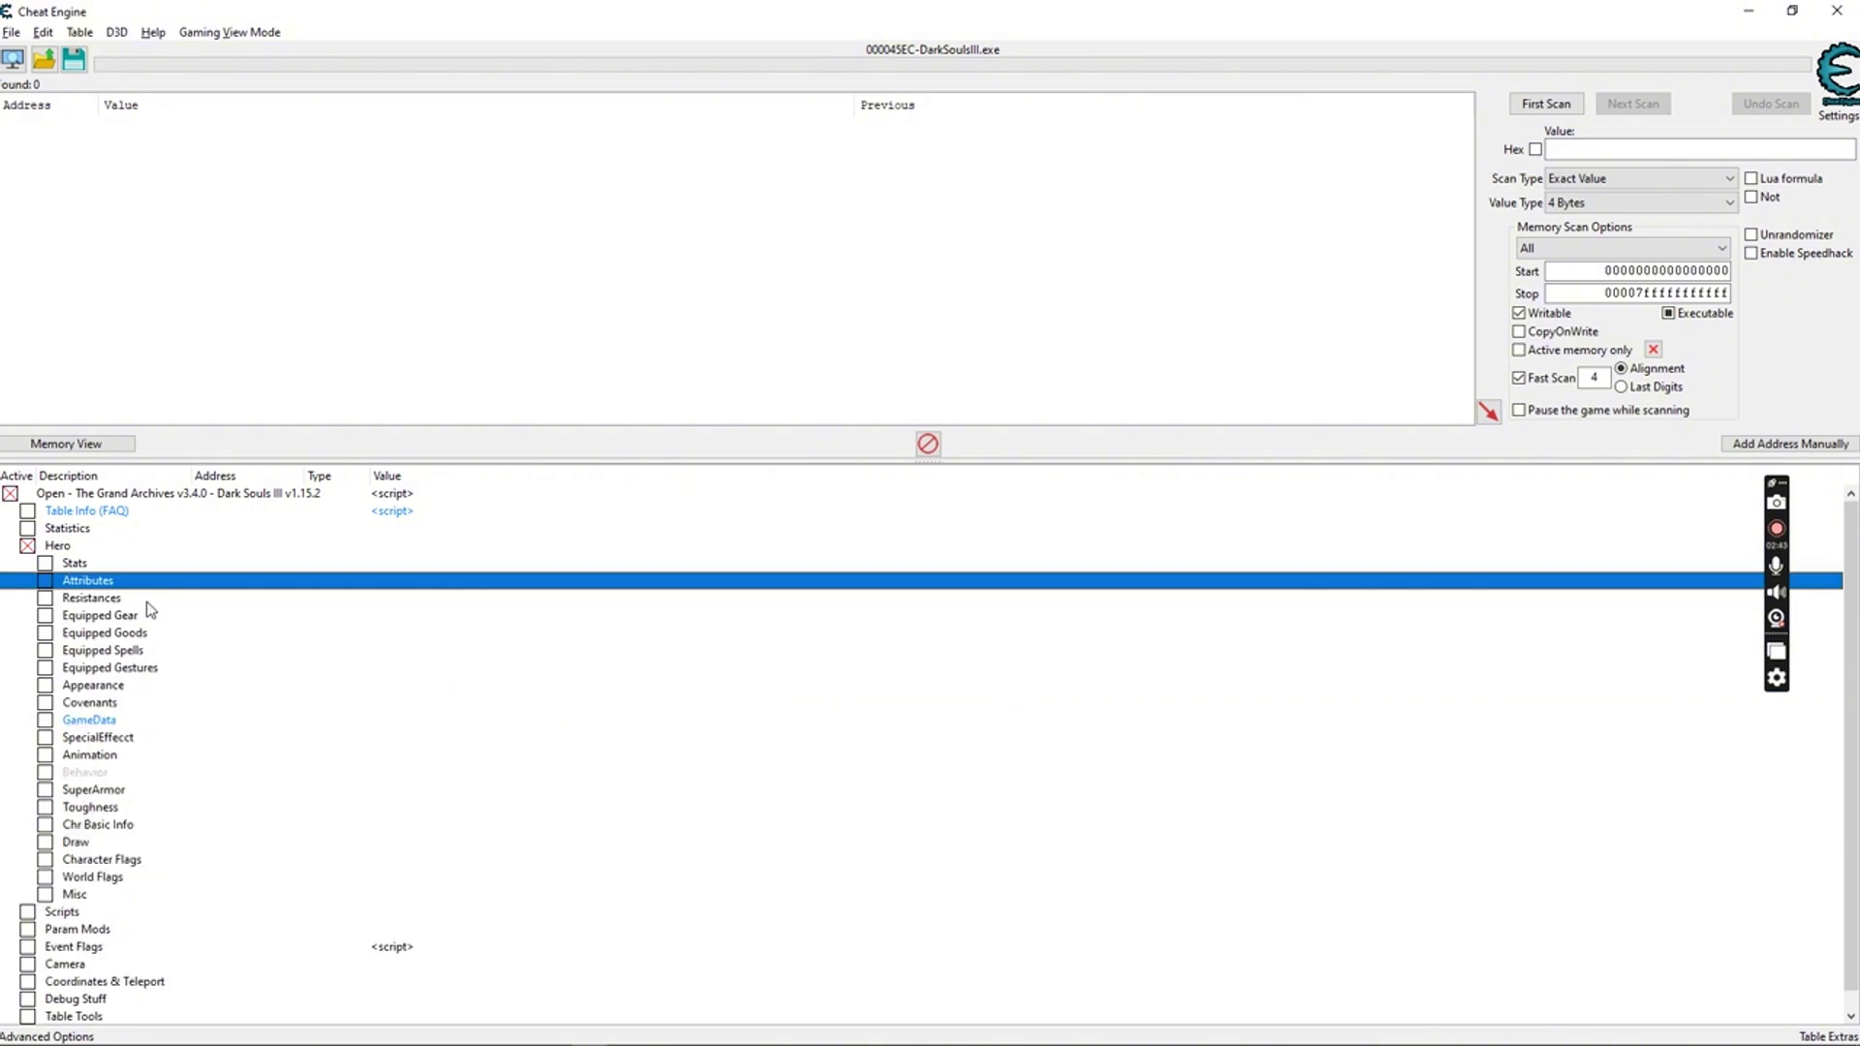
{"action": "left_click", "coordinate": [44, 598]}
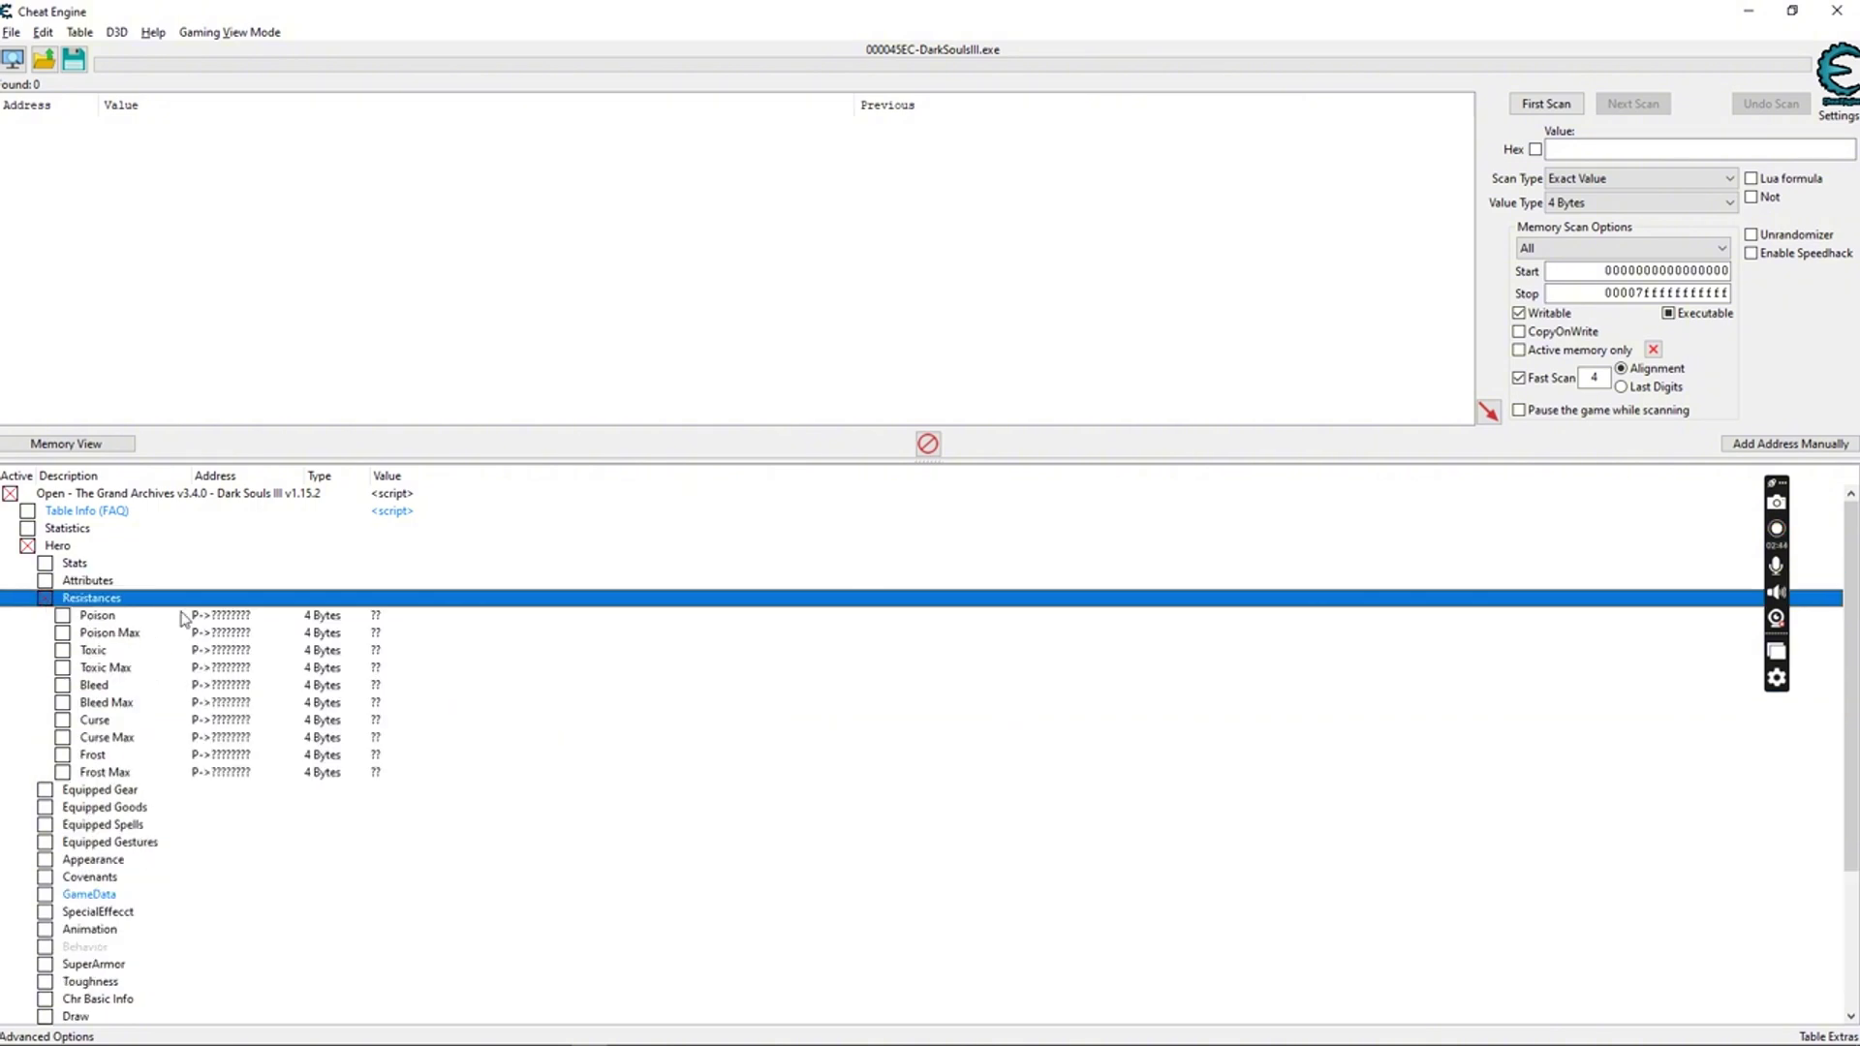
{"action": "left_click", "coordinate": [44, 598]}
{"action": "left_click", "coordinate": [27, 544]}
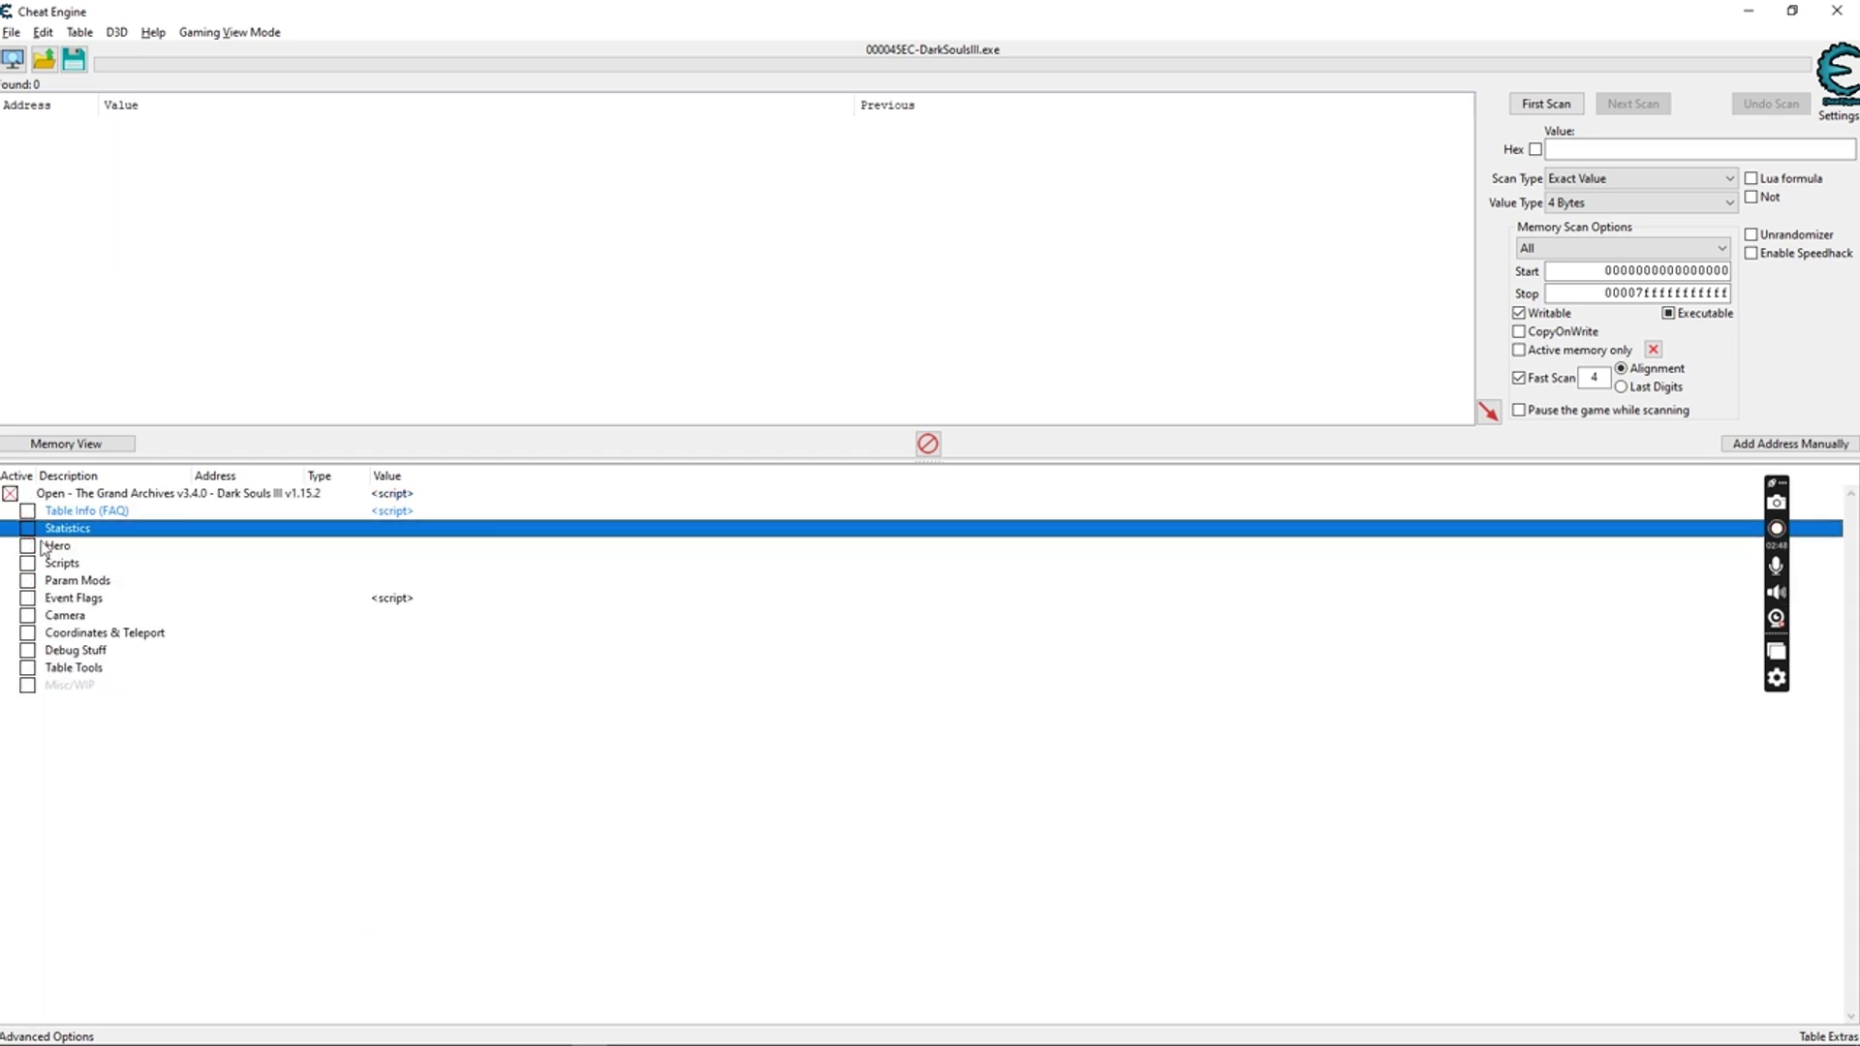
Activate AddSoul under the Build Creation scripts, set its Souls value to 5 and deactivate the script.
{"action": "left_click", "coordinate": [31, 568]}
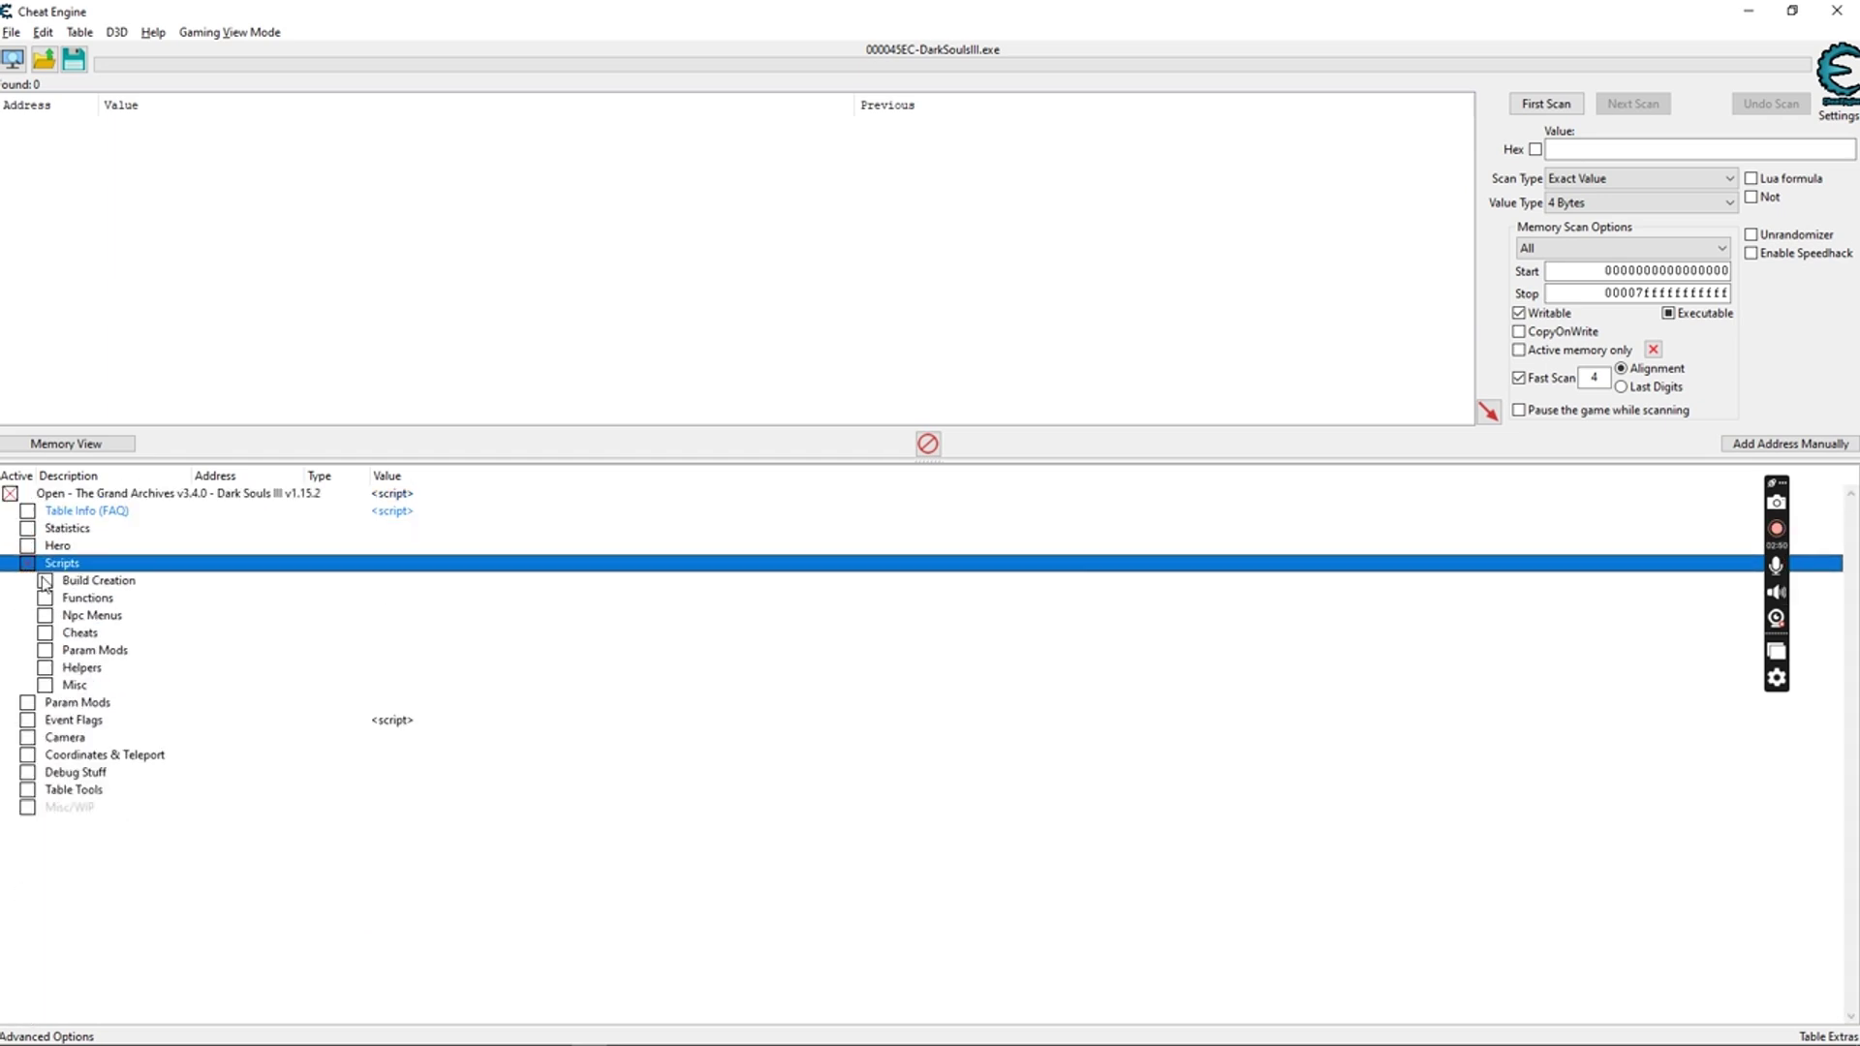
{"action": "left_click", "coordinate": [45, 581]}
{"action": "left_click", "coordinate": [66, 619]}
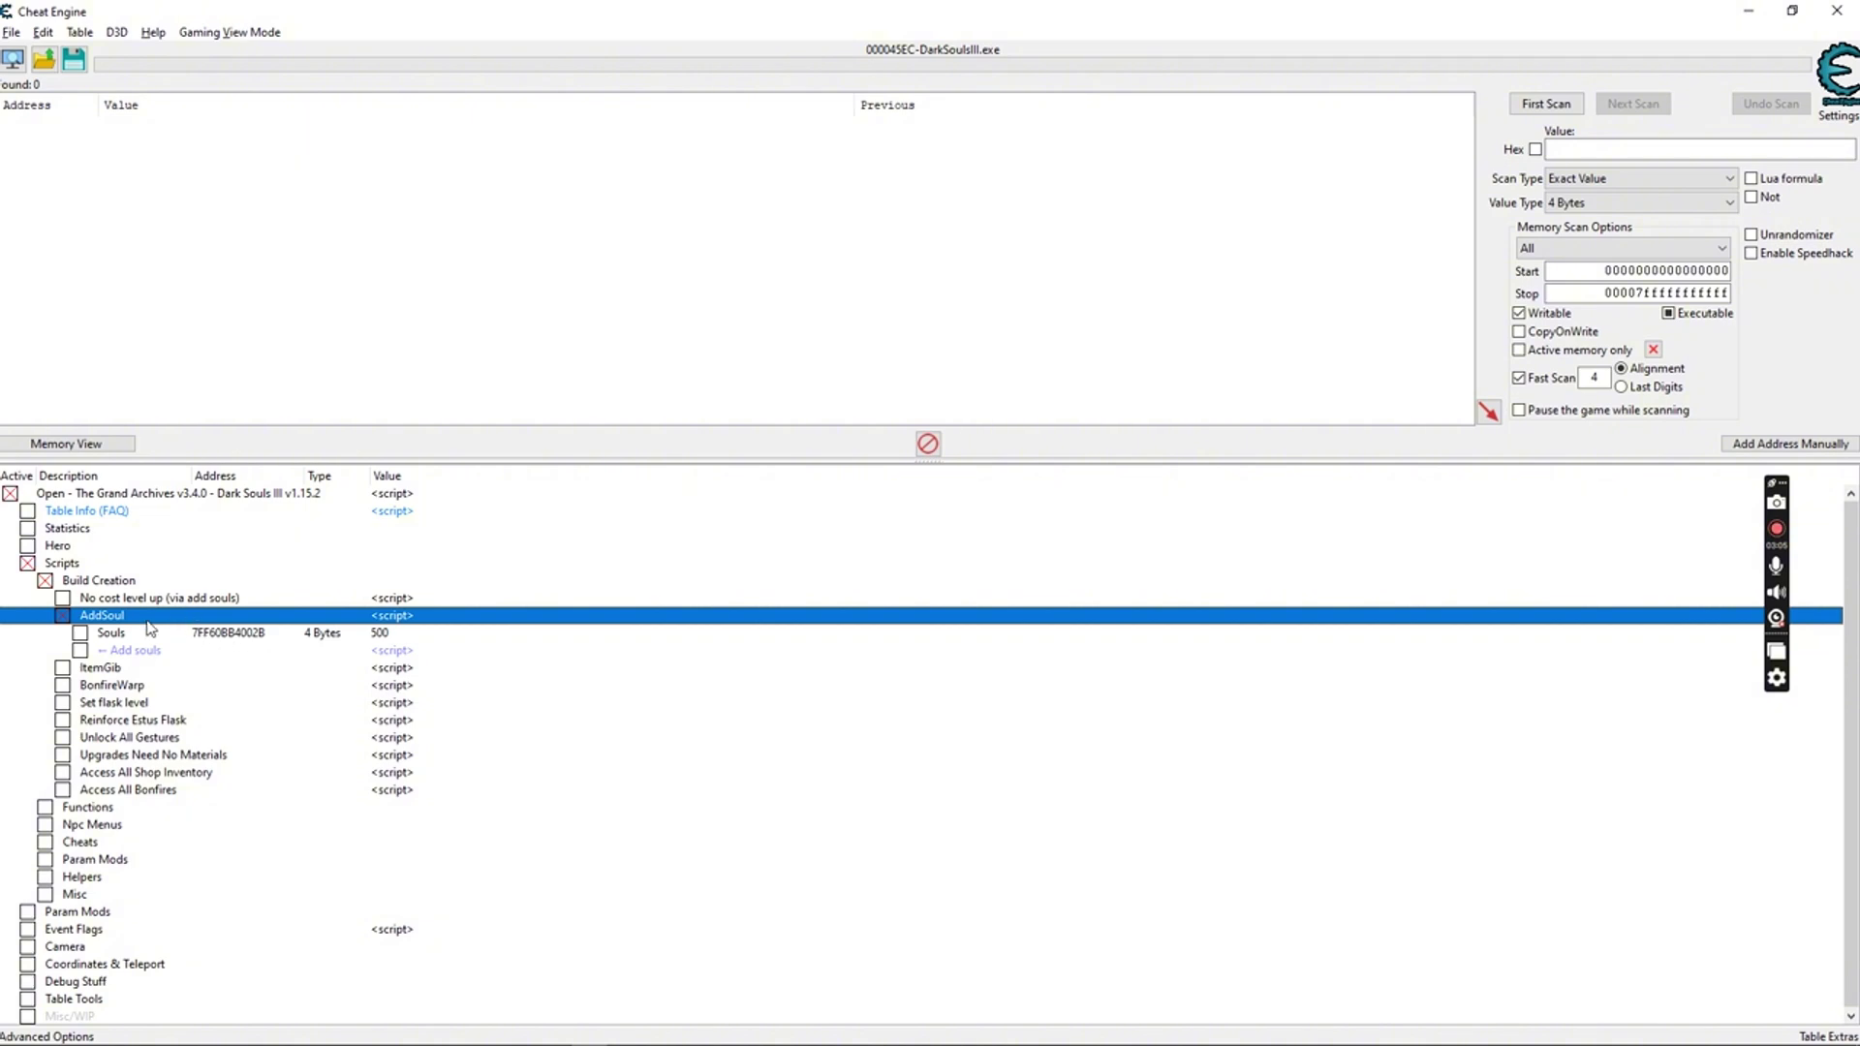
{"action": "double_click", "coordinate": [399, 633]}
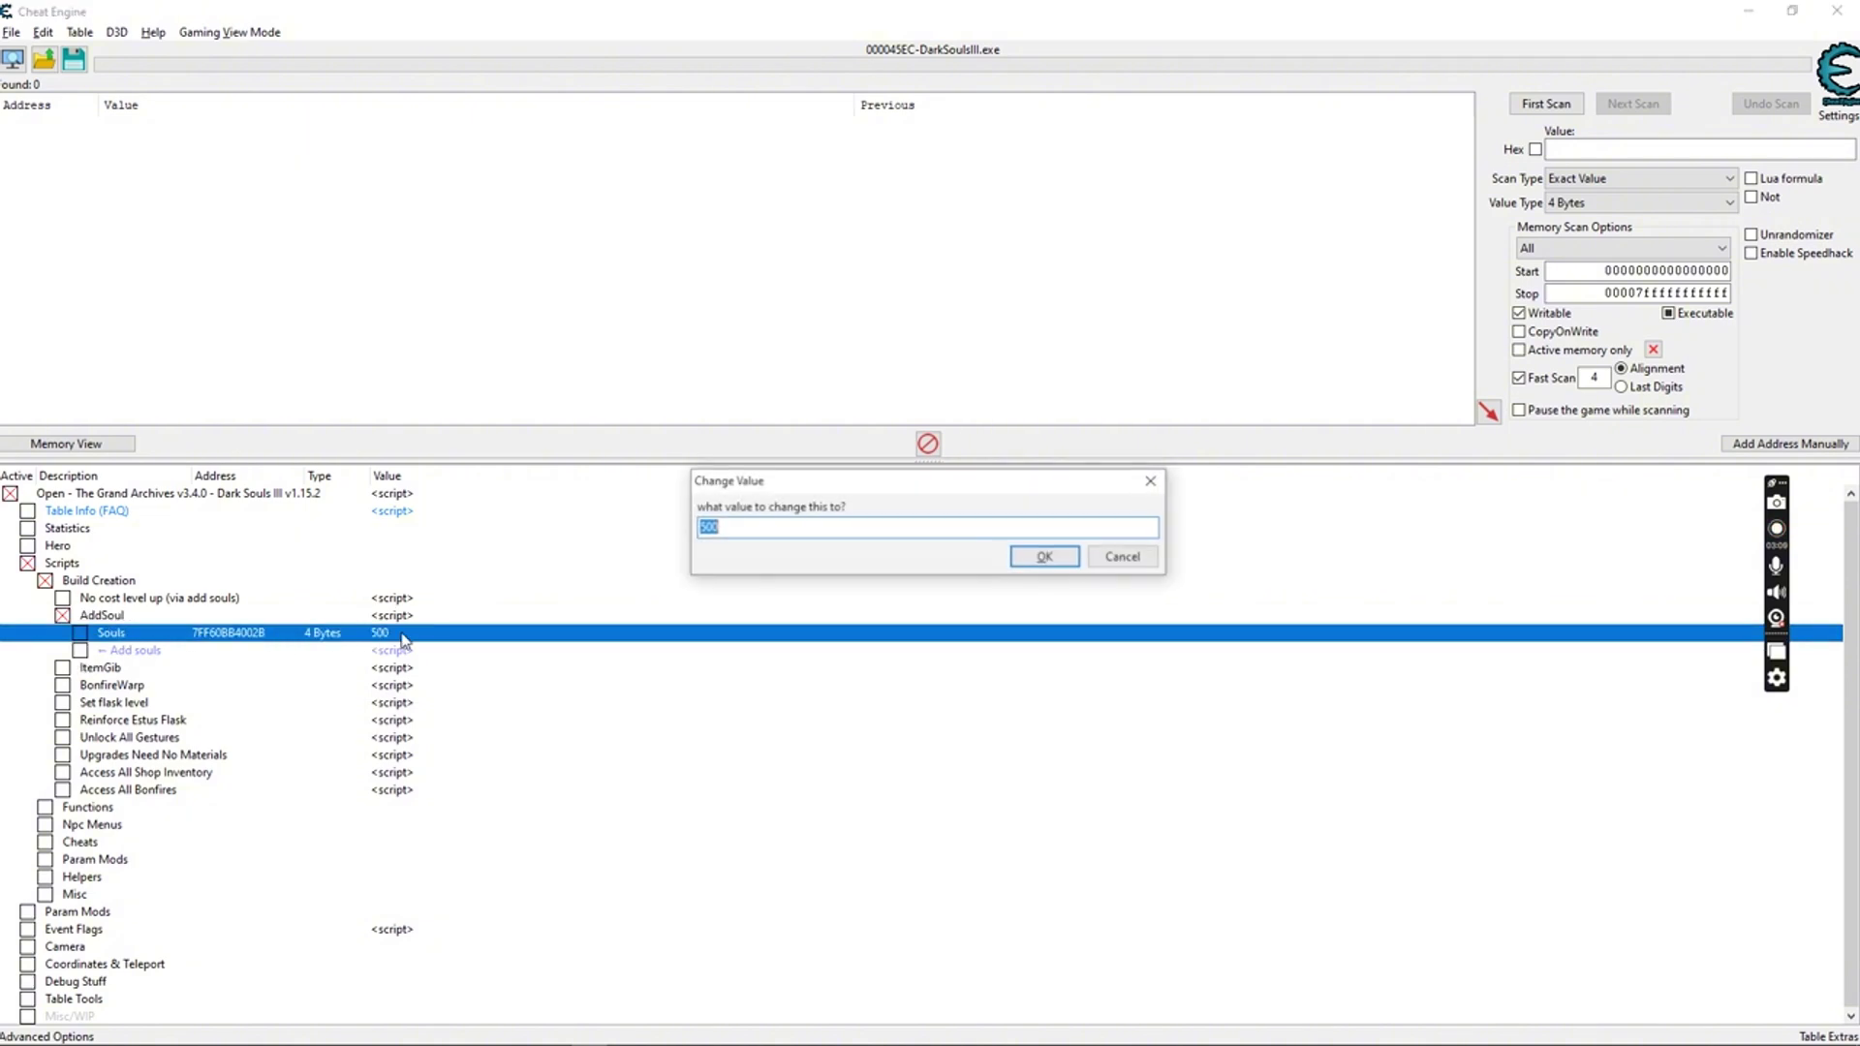
{"action": "type", "text": "5"}
{"action": "left_click", "coordinate": [1033, 572]}
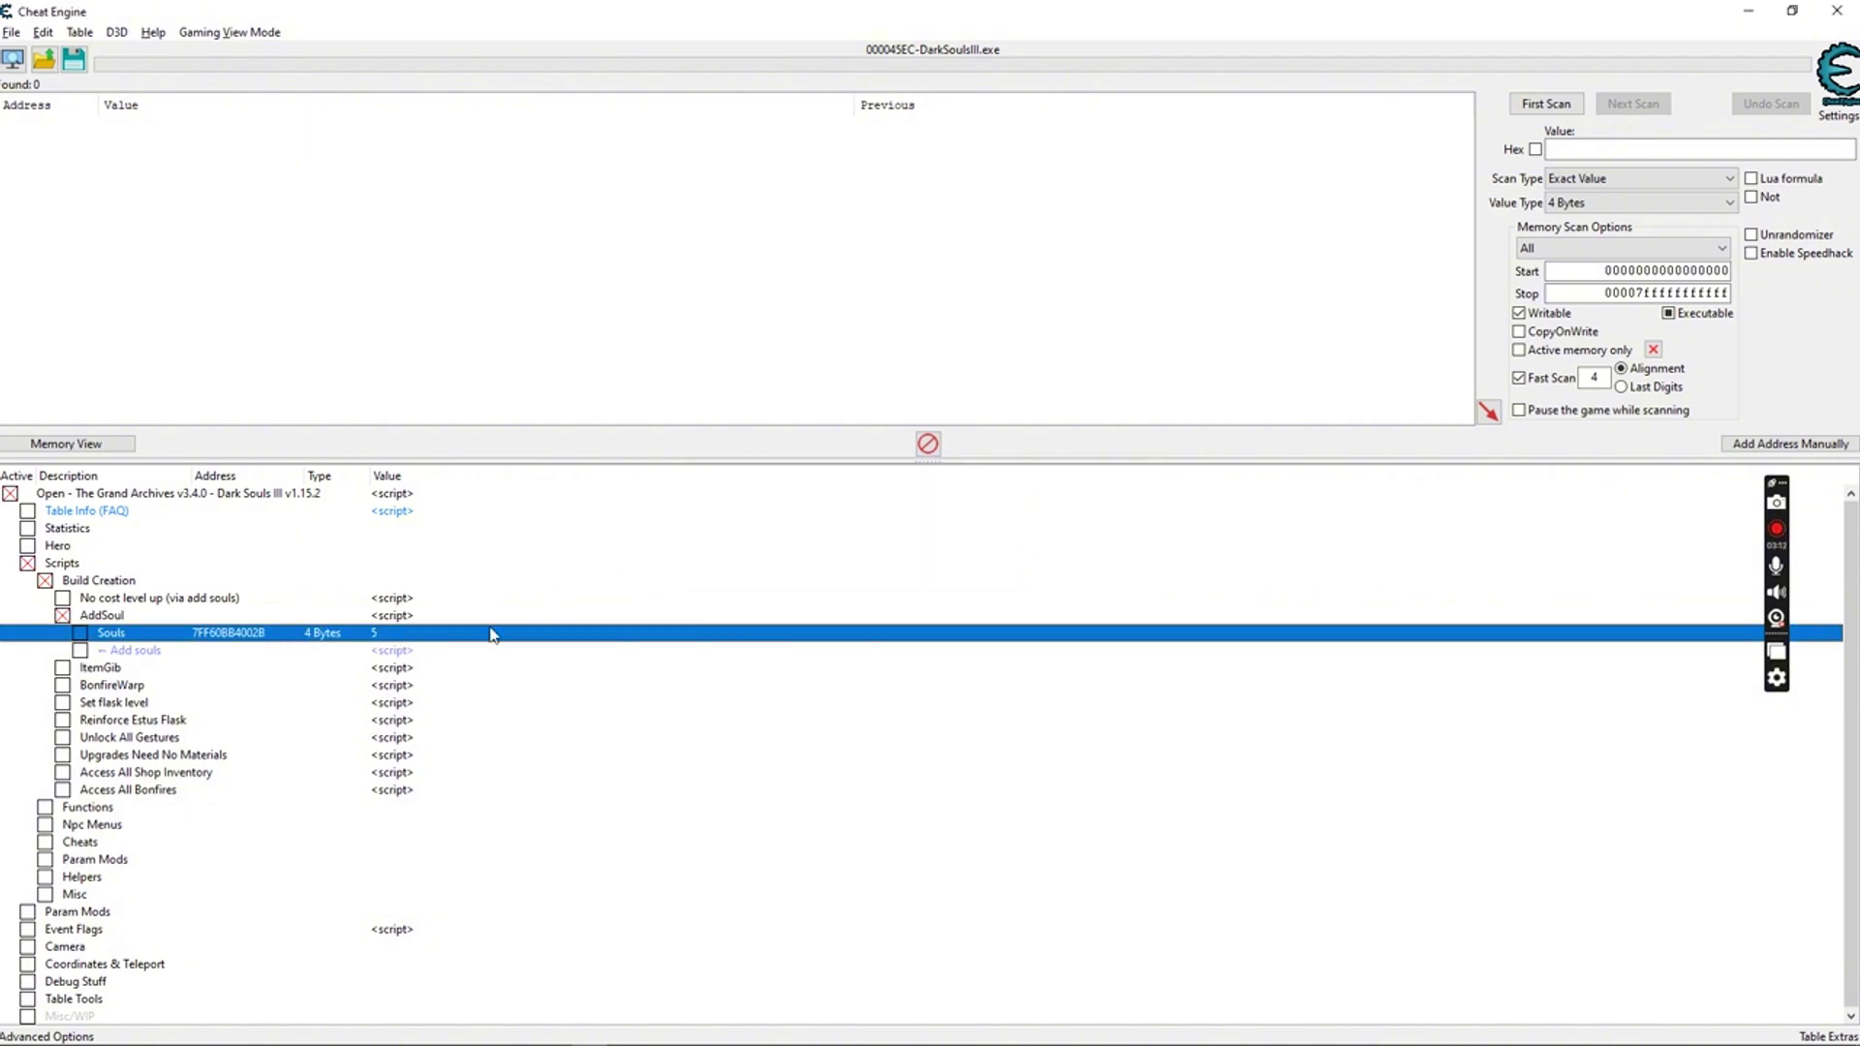
{"action": "left_click", "coordinate": [62, 617]}
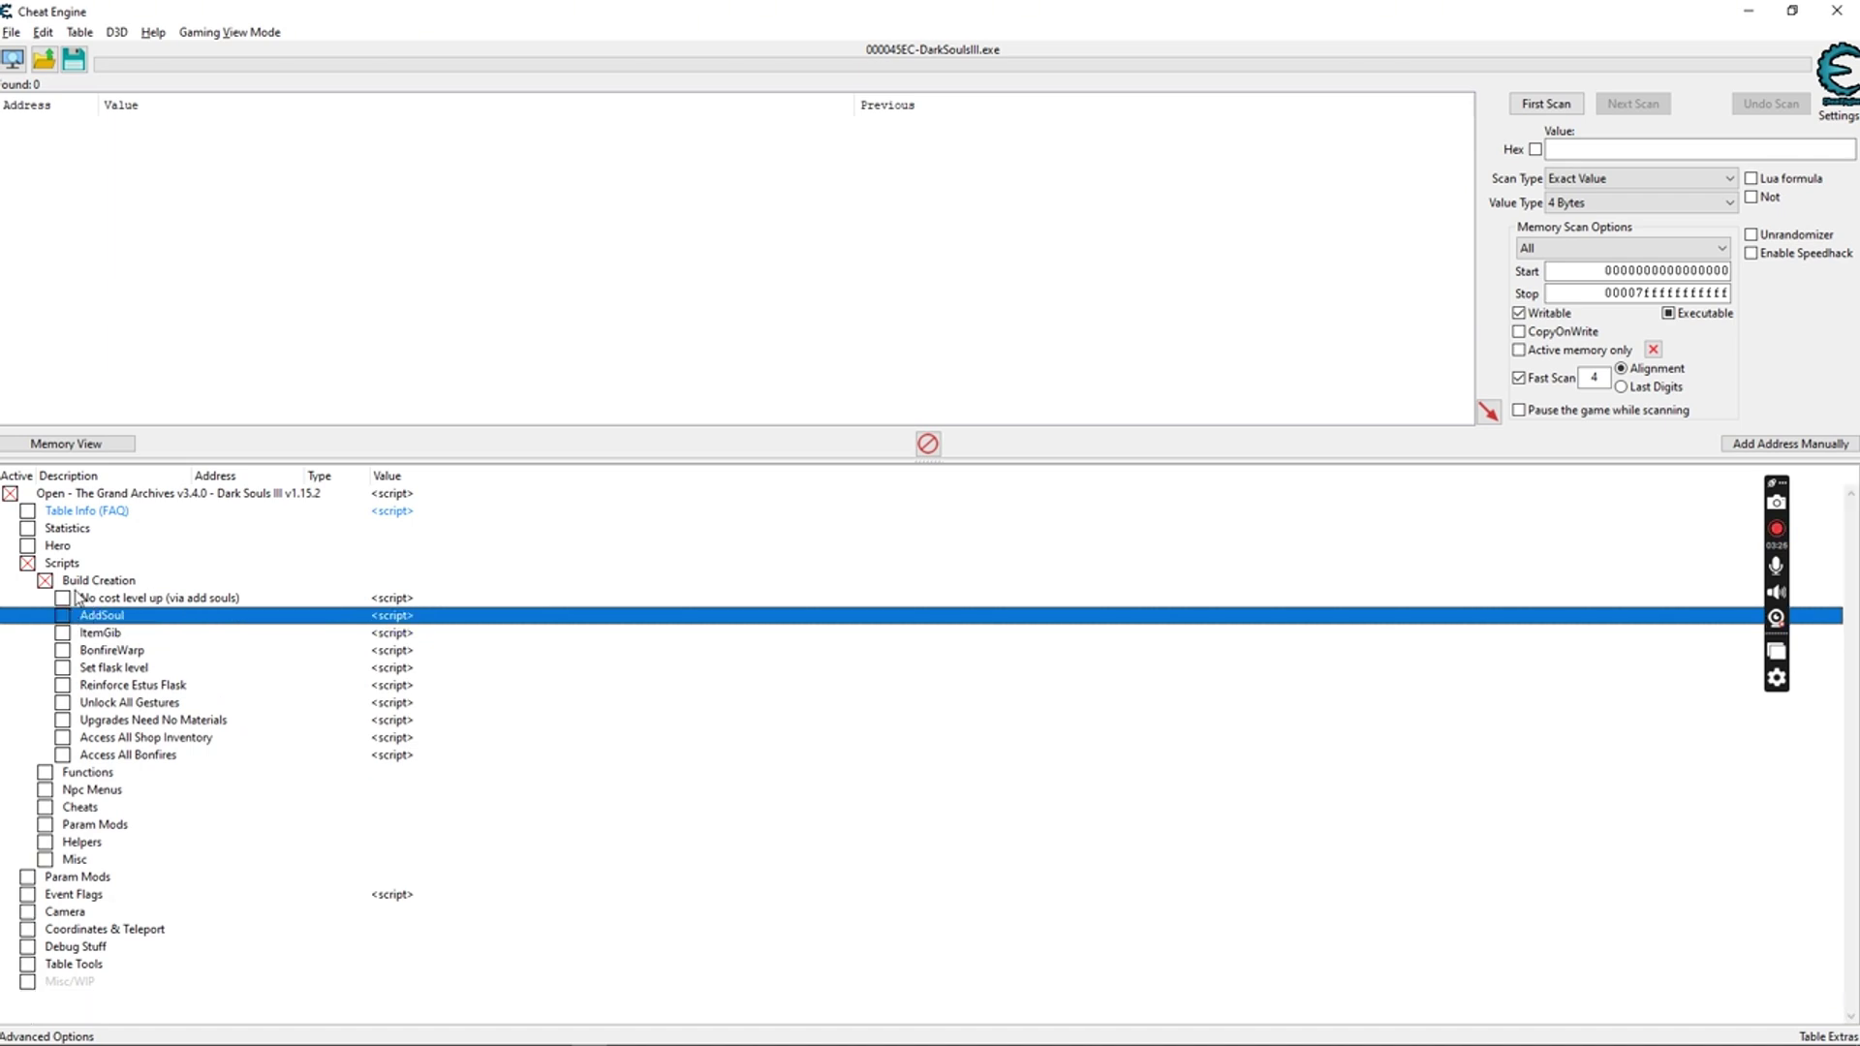
Activate the ItemGib script and try to enter Ember as its Item Name.
{"action": "left_click", "coordinate": [62, 633]}
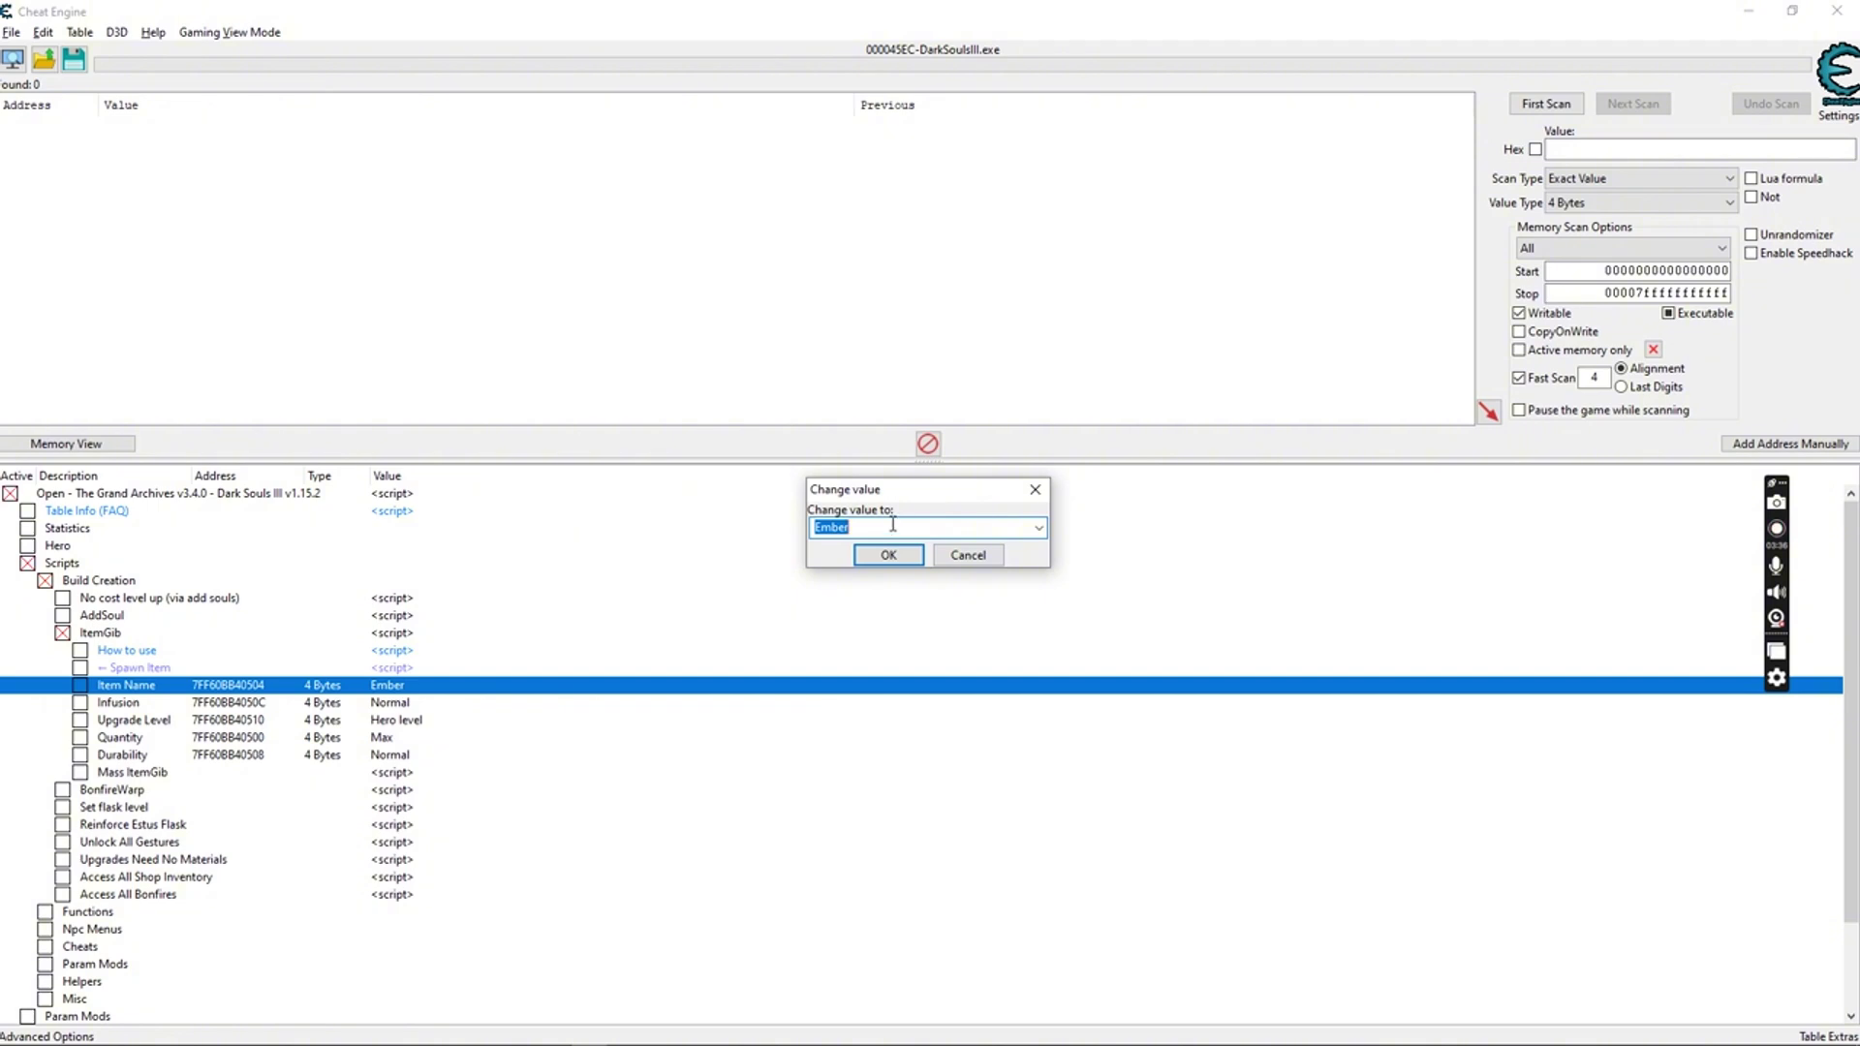
{"action": "type", "text": "Ember"}
{"action": "key", "text": "Return"}
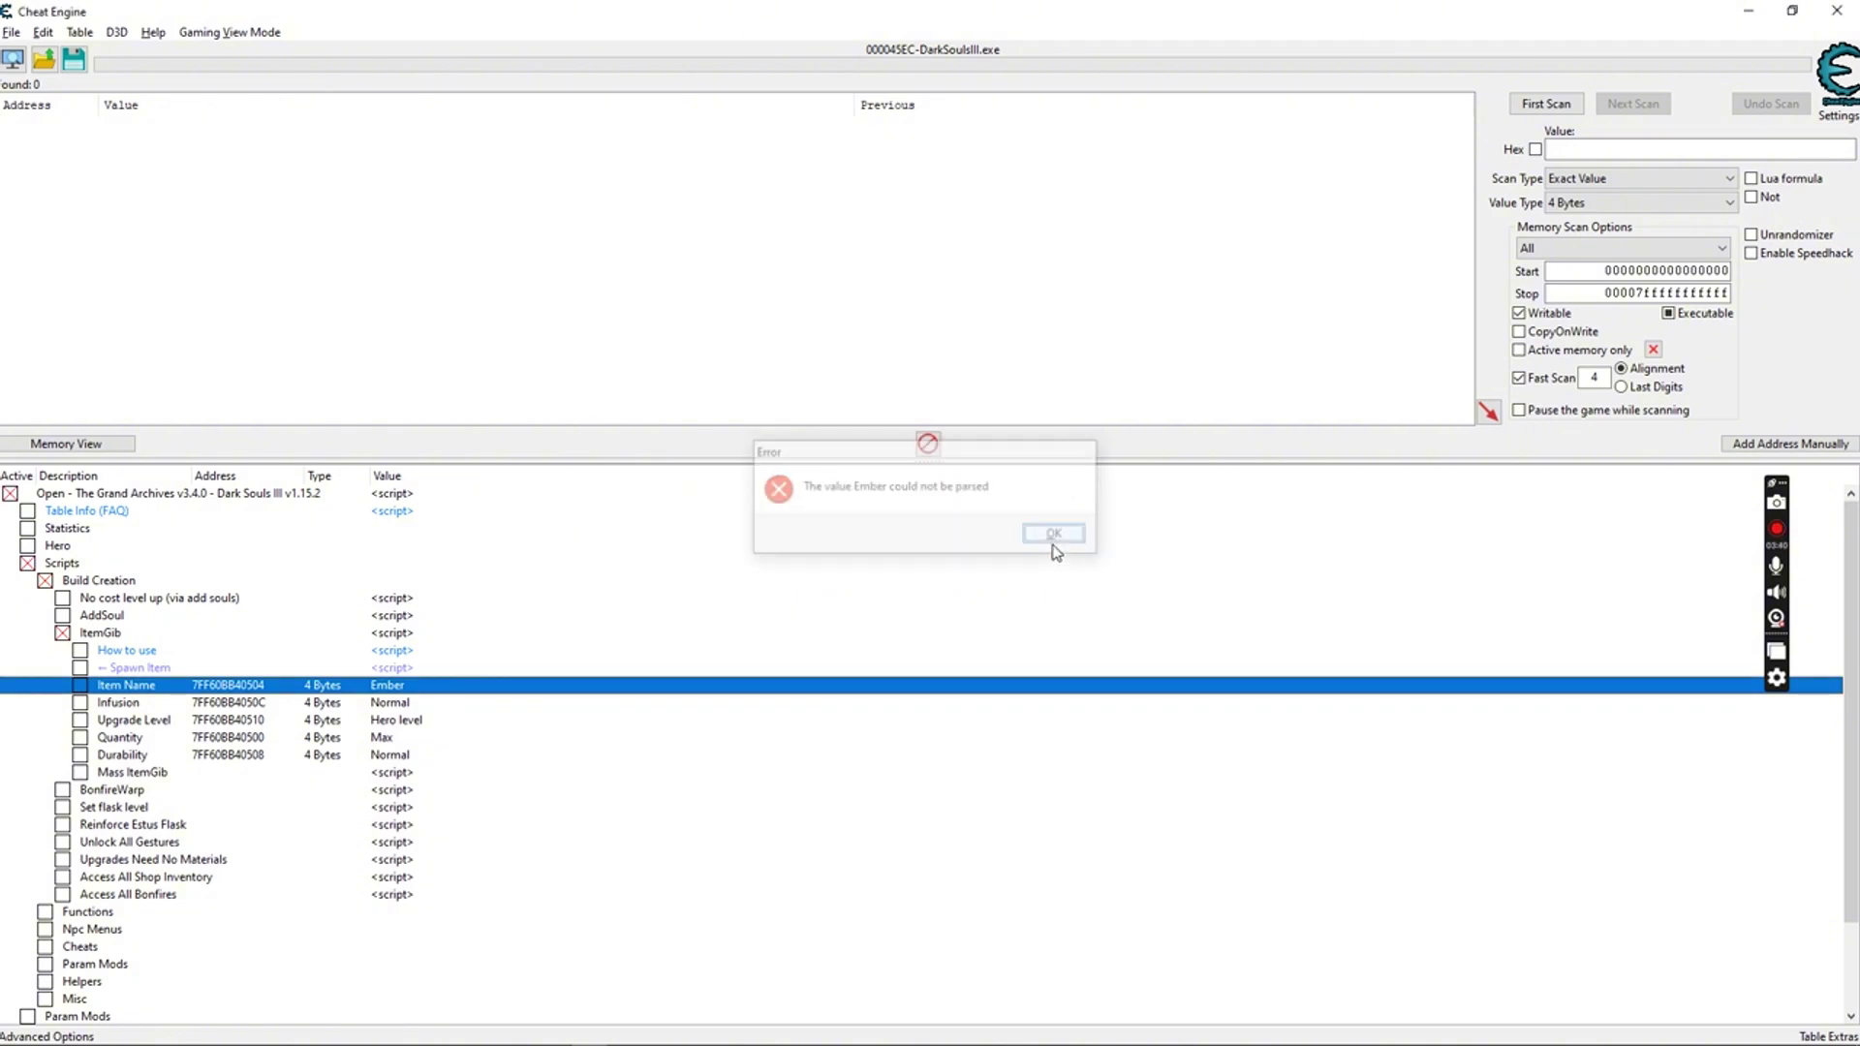
{"action": "left_click", "coordinate": [1053, 535]}
{"action": "key", "text": "Return"}
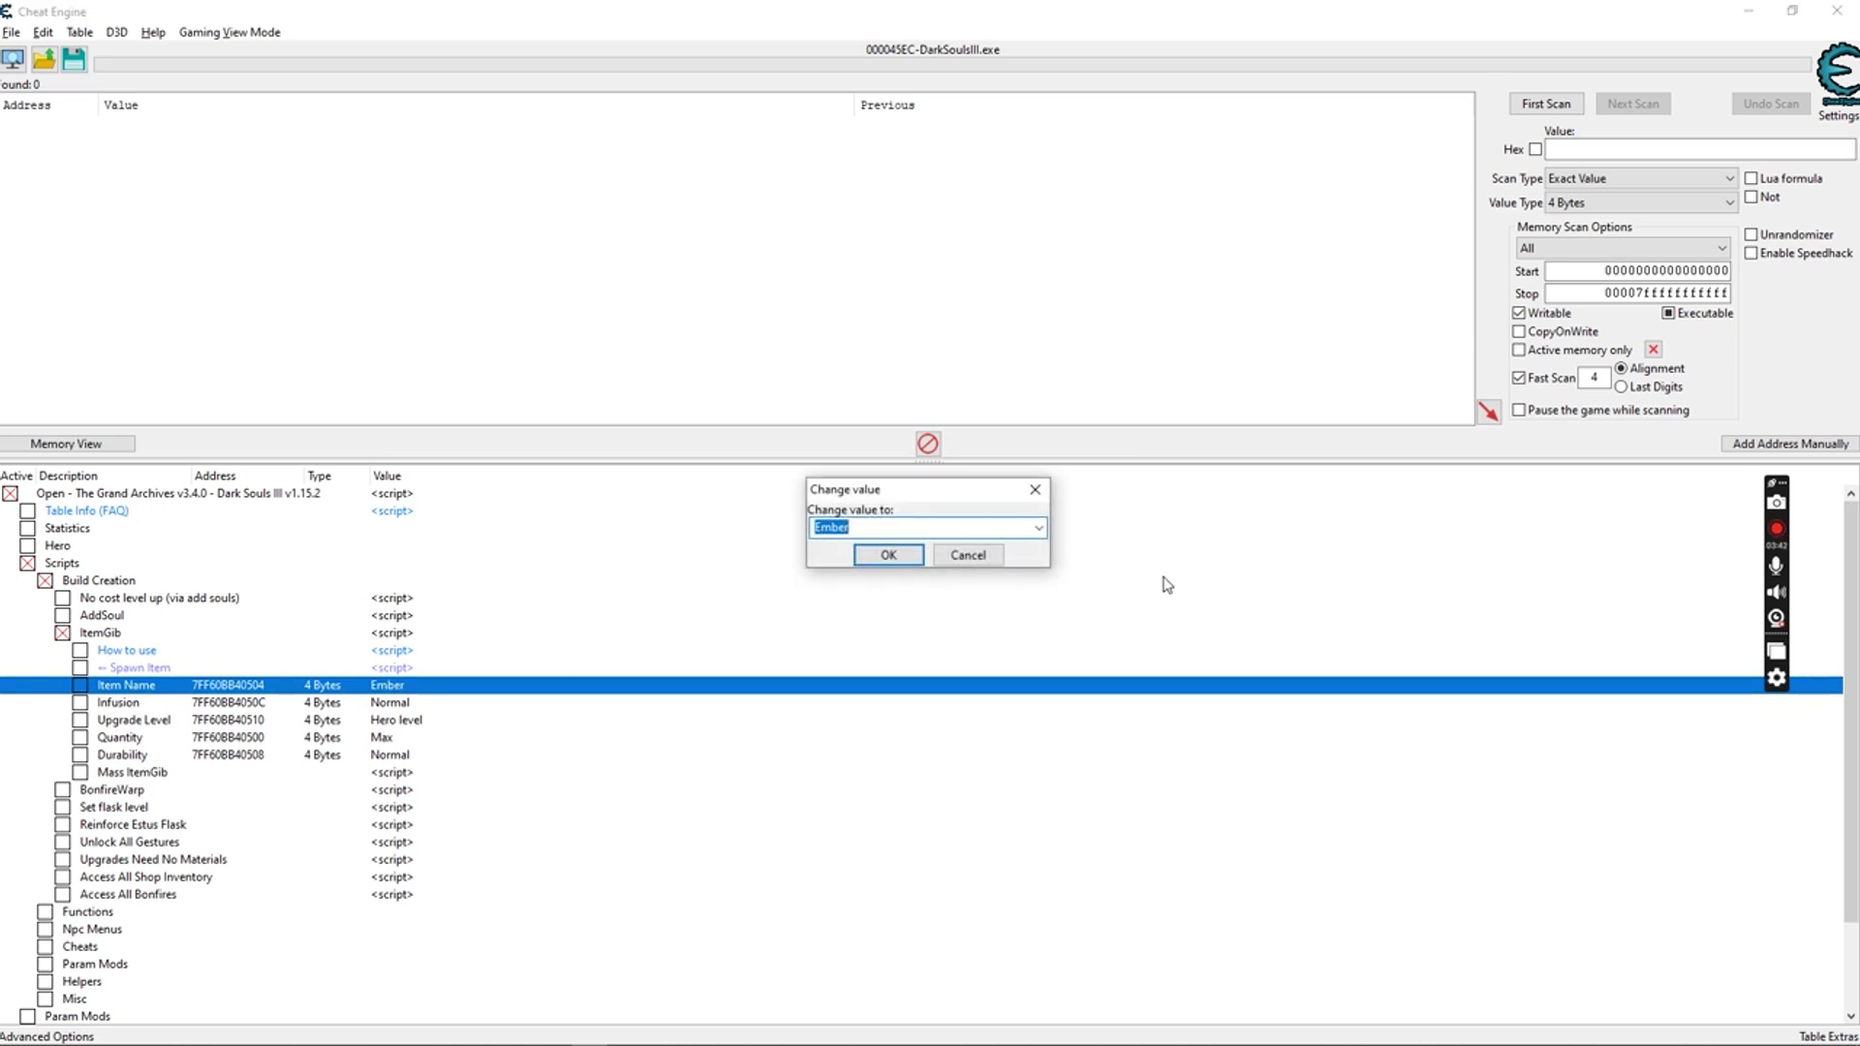
Find Ledo's Great Hammer among the item choices and set it as the ItemGib Item Name.
{"action": "left_click", "coordinate": [1040, 530]}
{"action": "scroll", "coordinate": [967, 616], "scroll_direction": "down", "scroll_amount": 5}
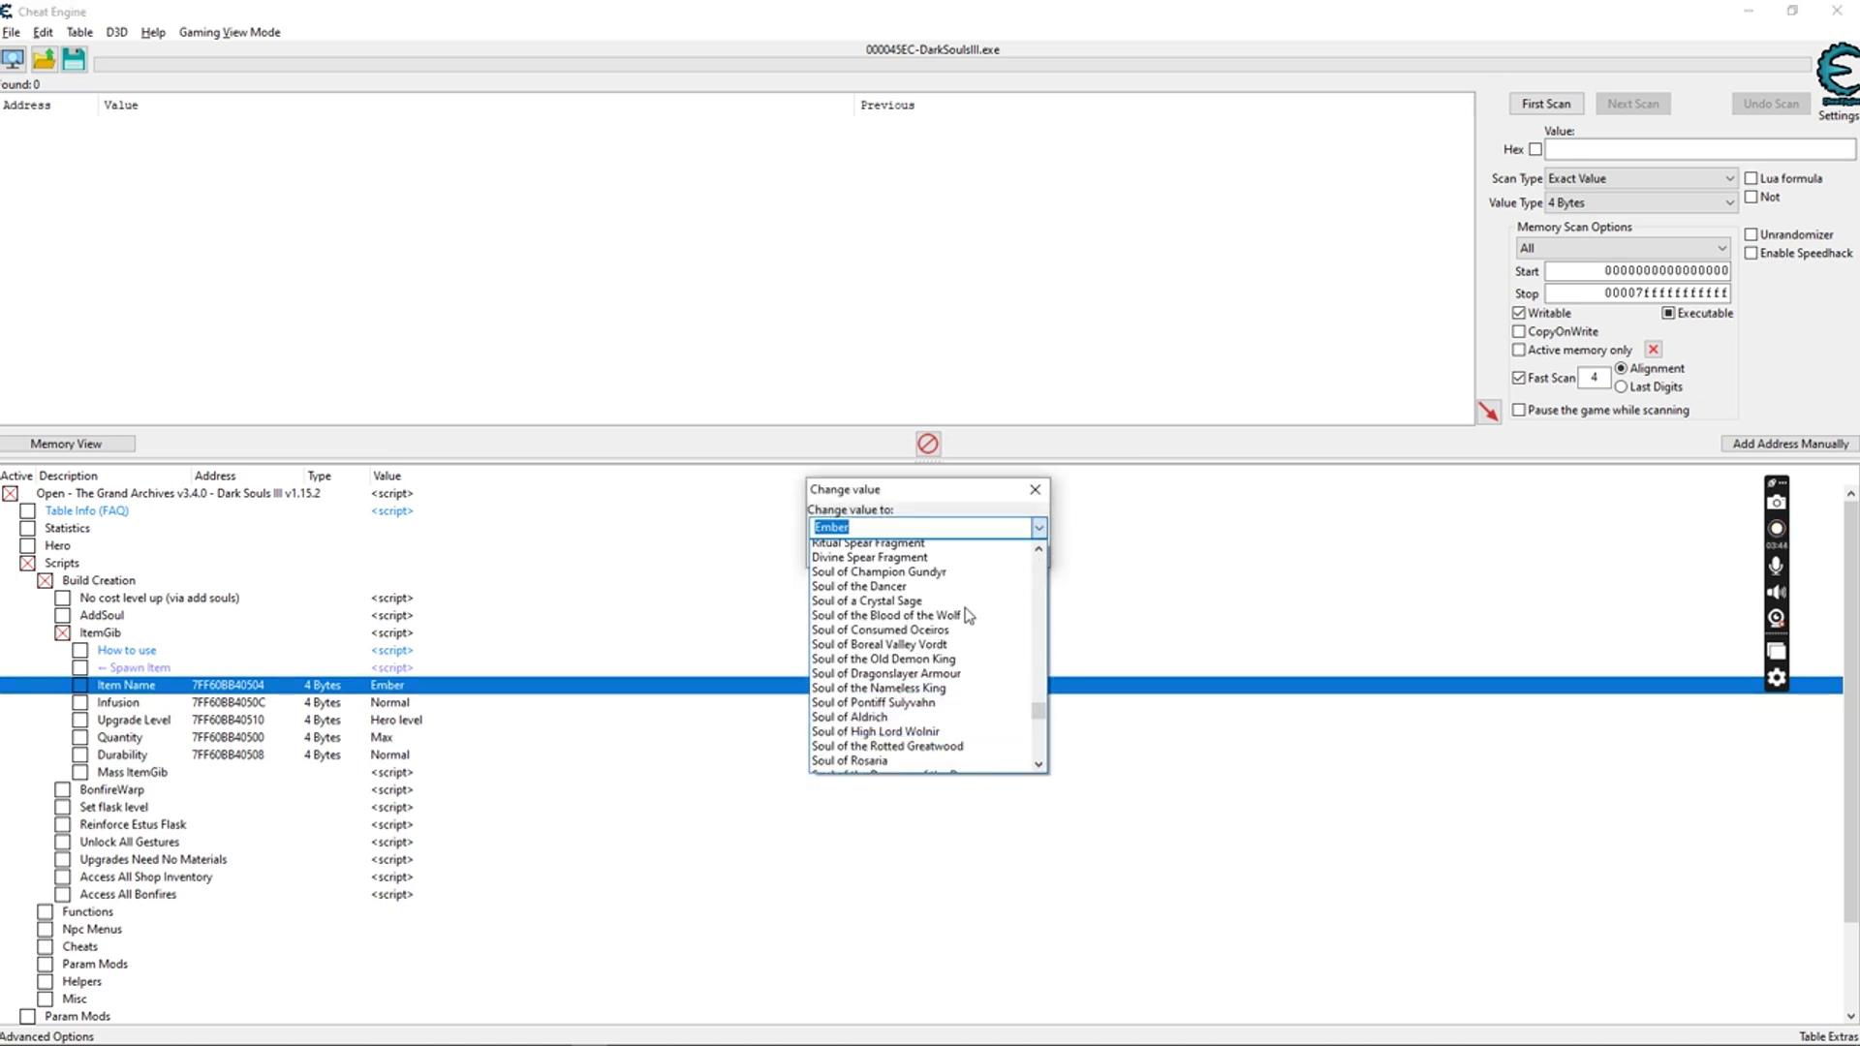
{"action": "scroll", "coordinate": [975, 641], "scroll_direction": "down", "scroll_amount": 15}
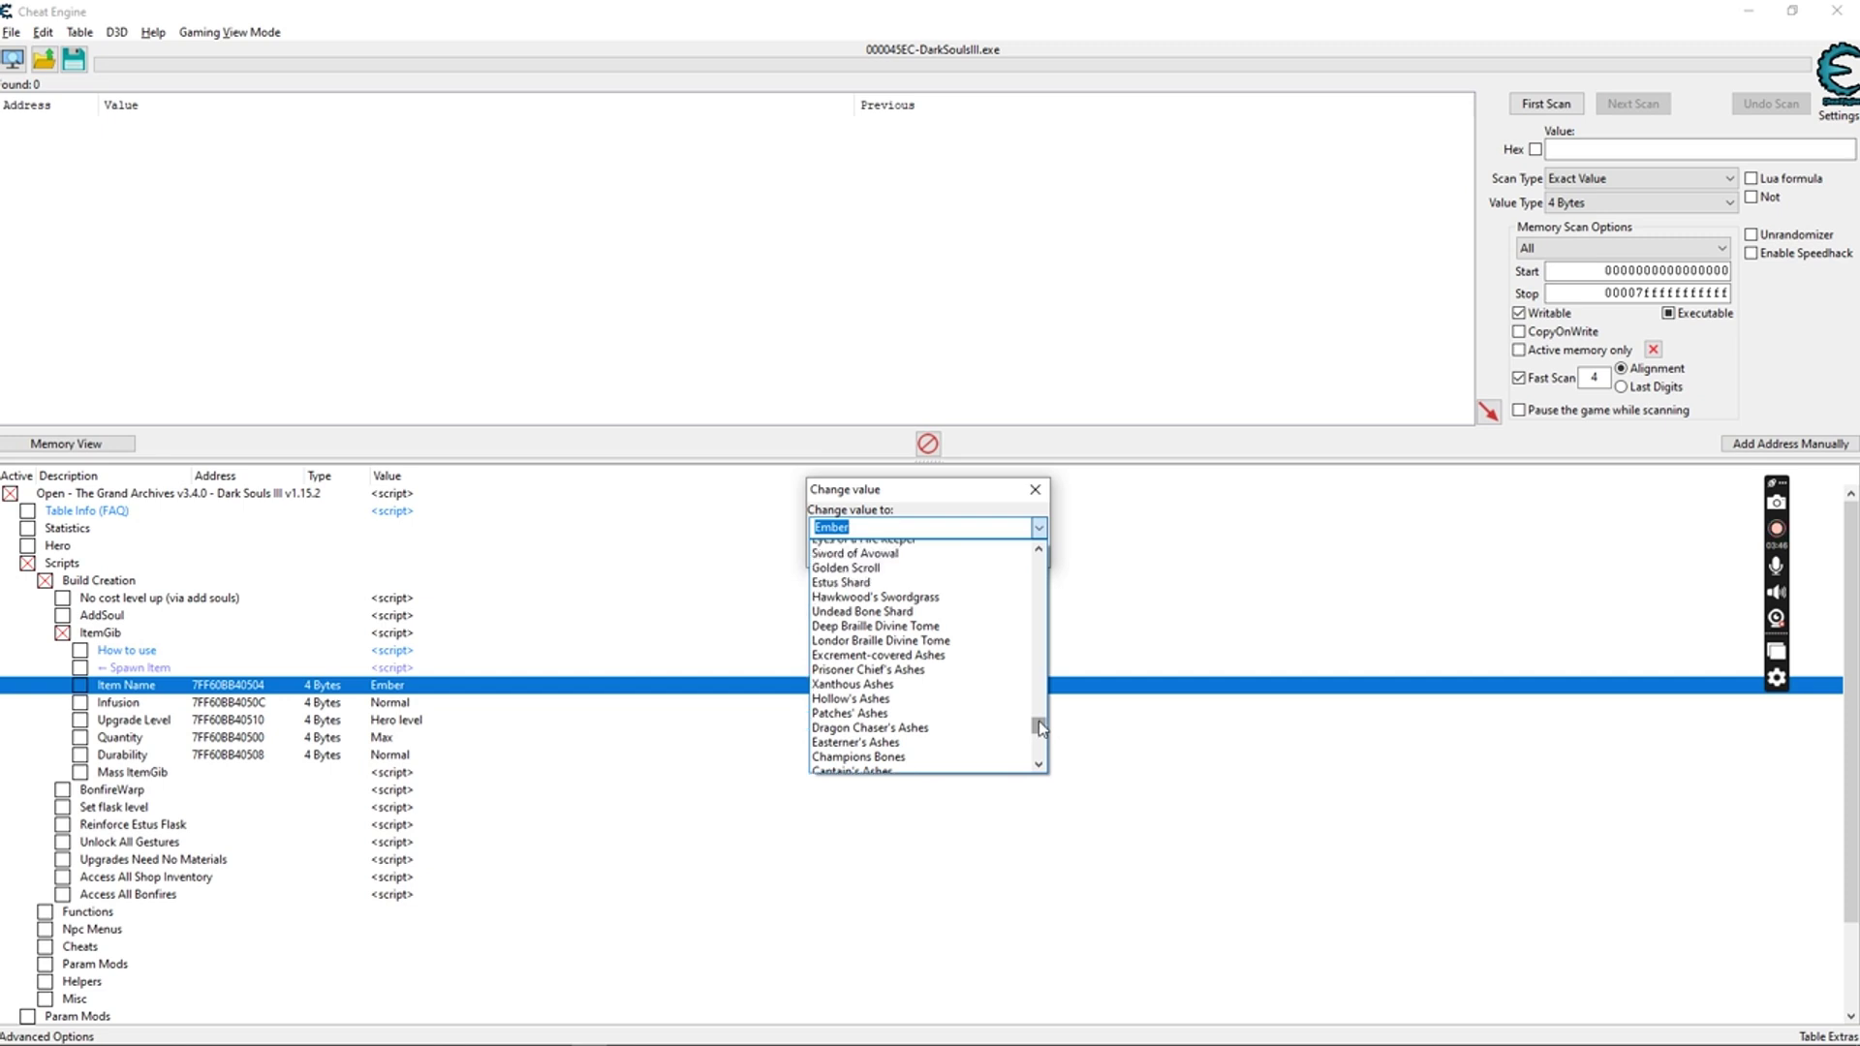
{"action": "mouse_move", "coordinate": [1039, 726]}
{"action": "left_mouse_down"}
{"action": "mouse_move", "coordinate": [1039, 659]}
{"action": "mouse_move", "coordinate": [1039, 725]}
{"action": "left_mouse_up"}
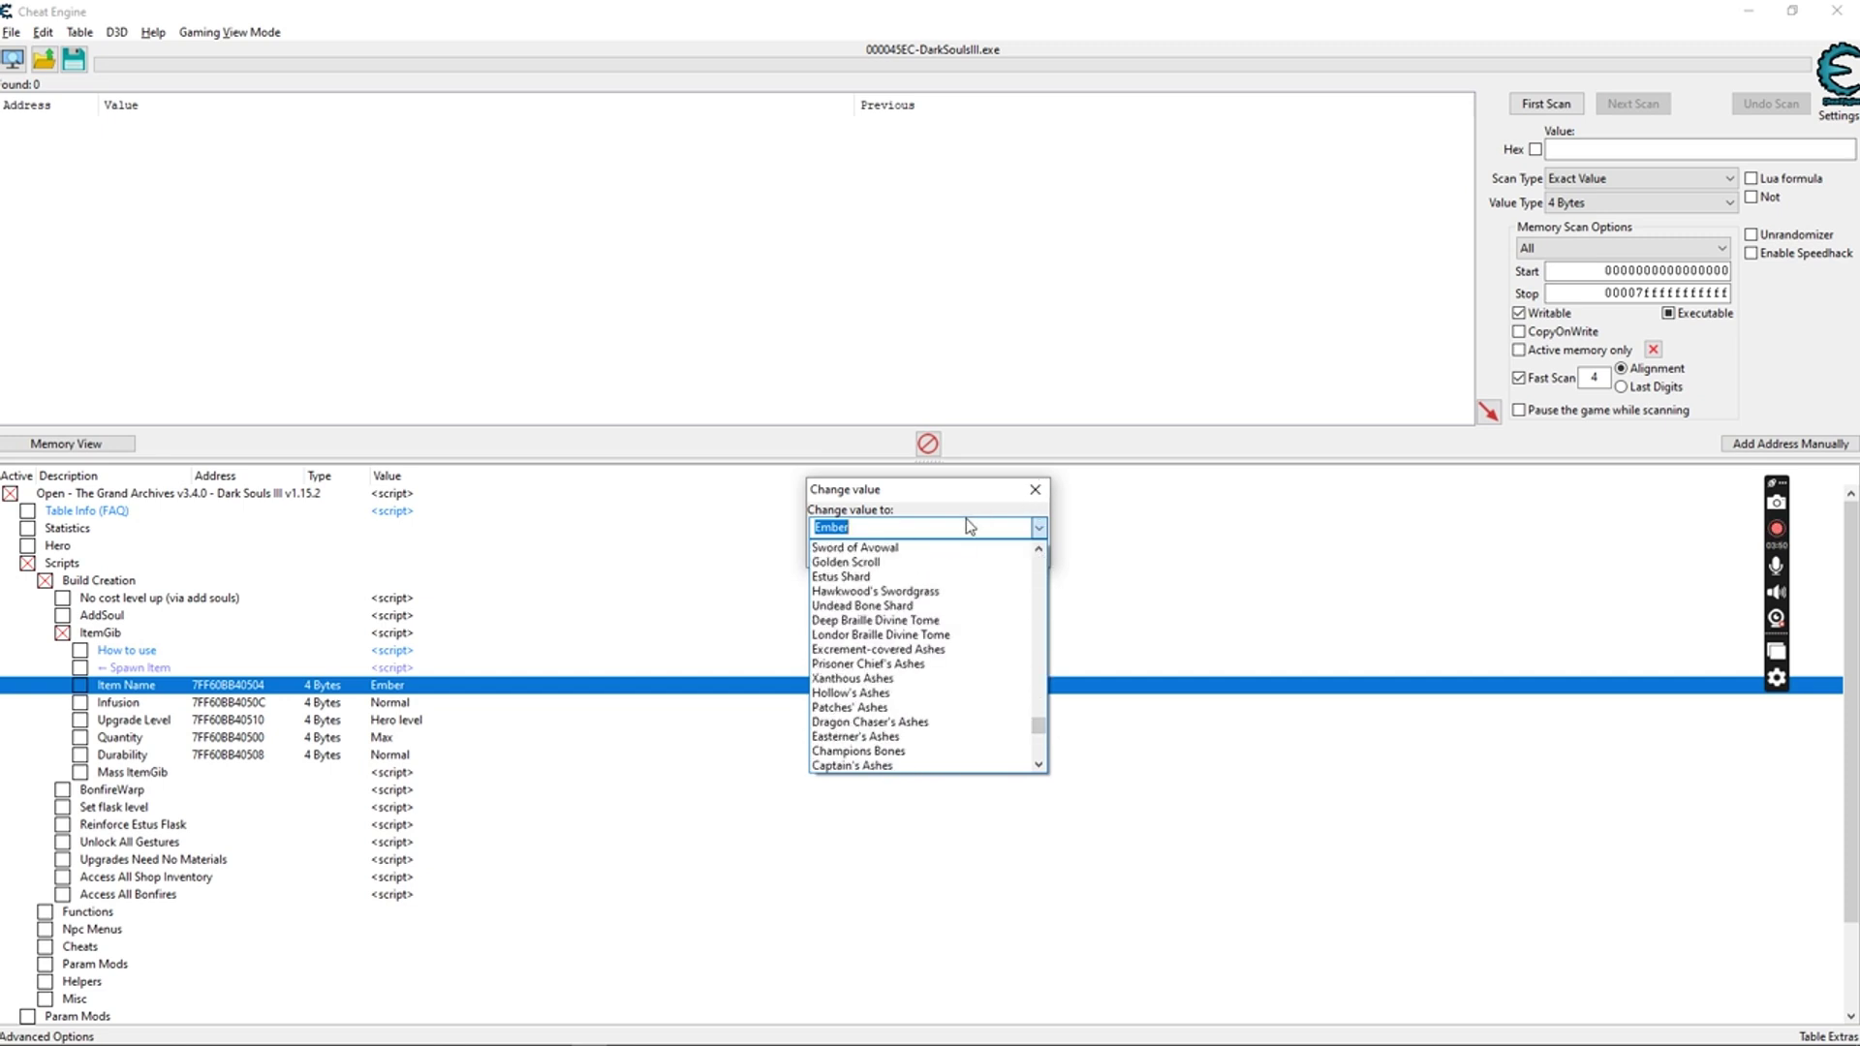
{"action": "type", "text": "ledo"}
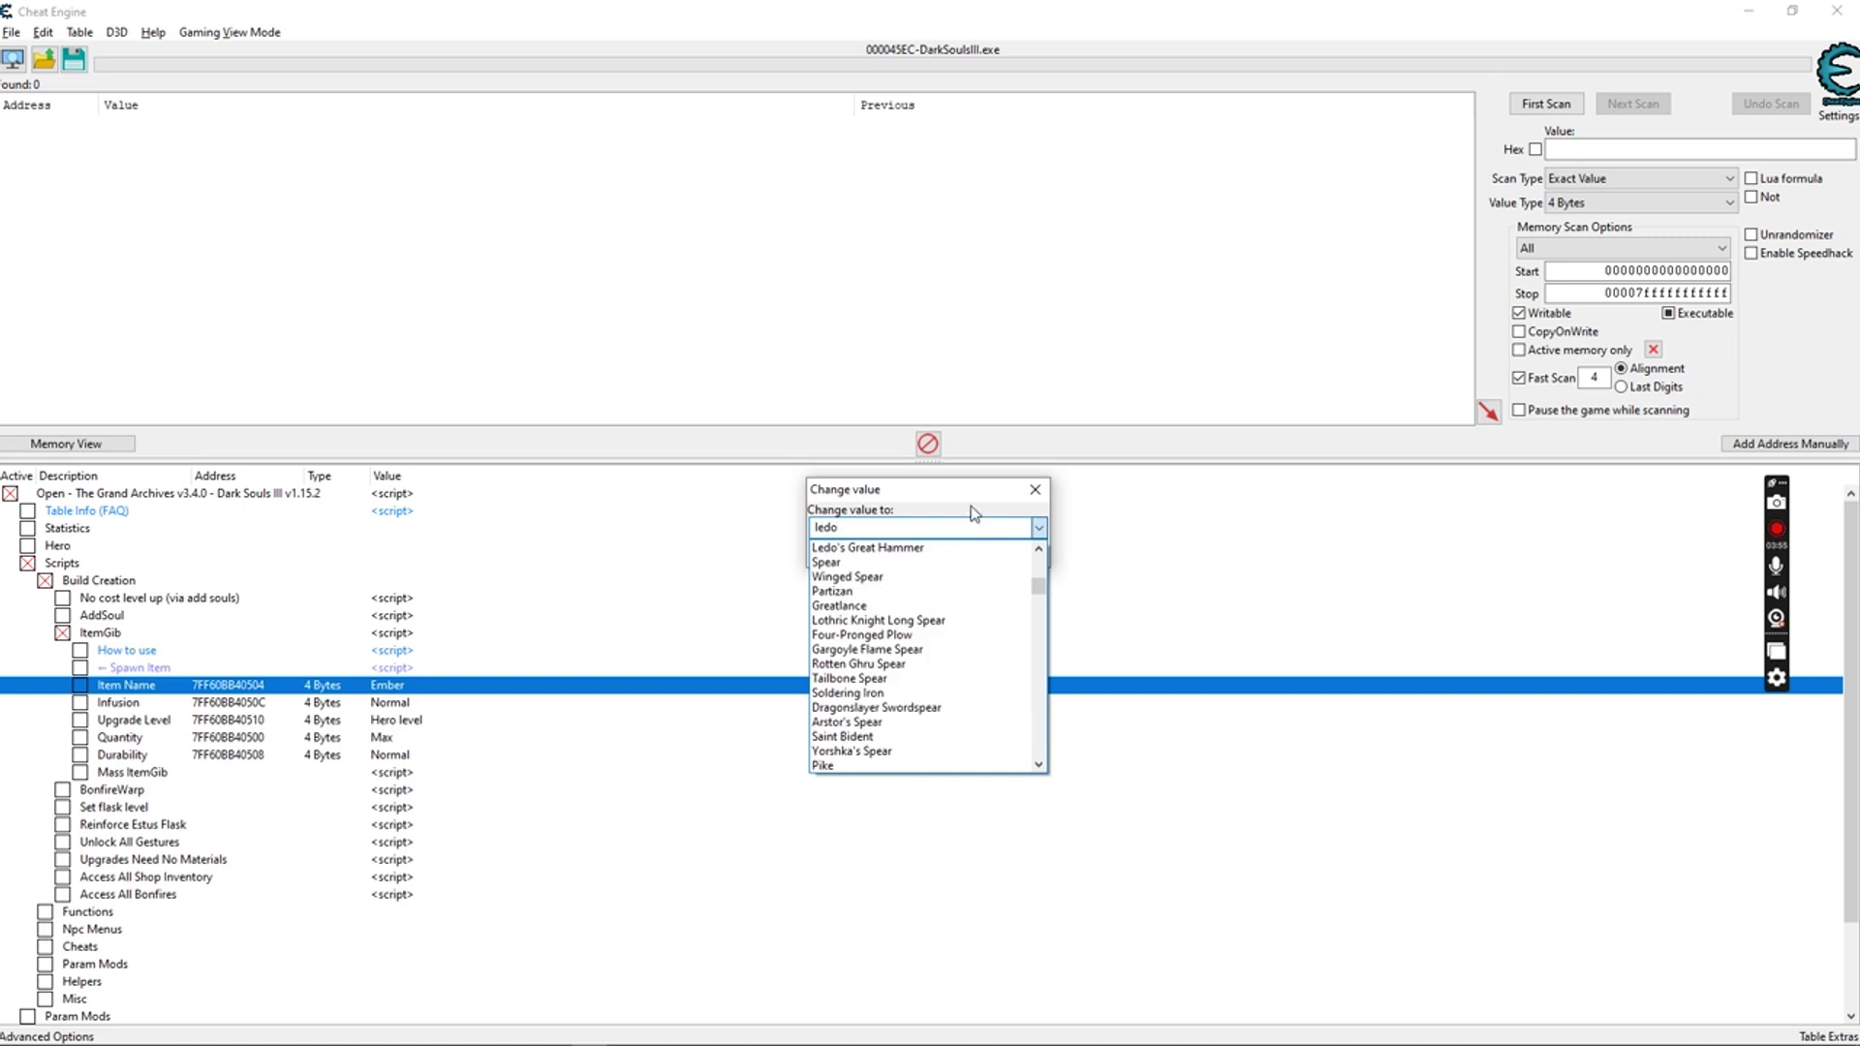
{"action": "left_click", "coordinate": [862, 547]}
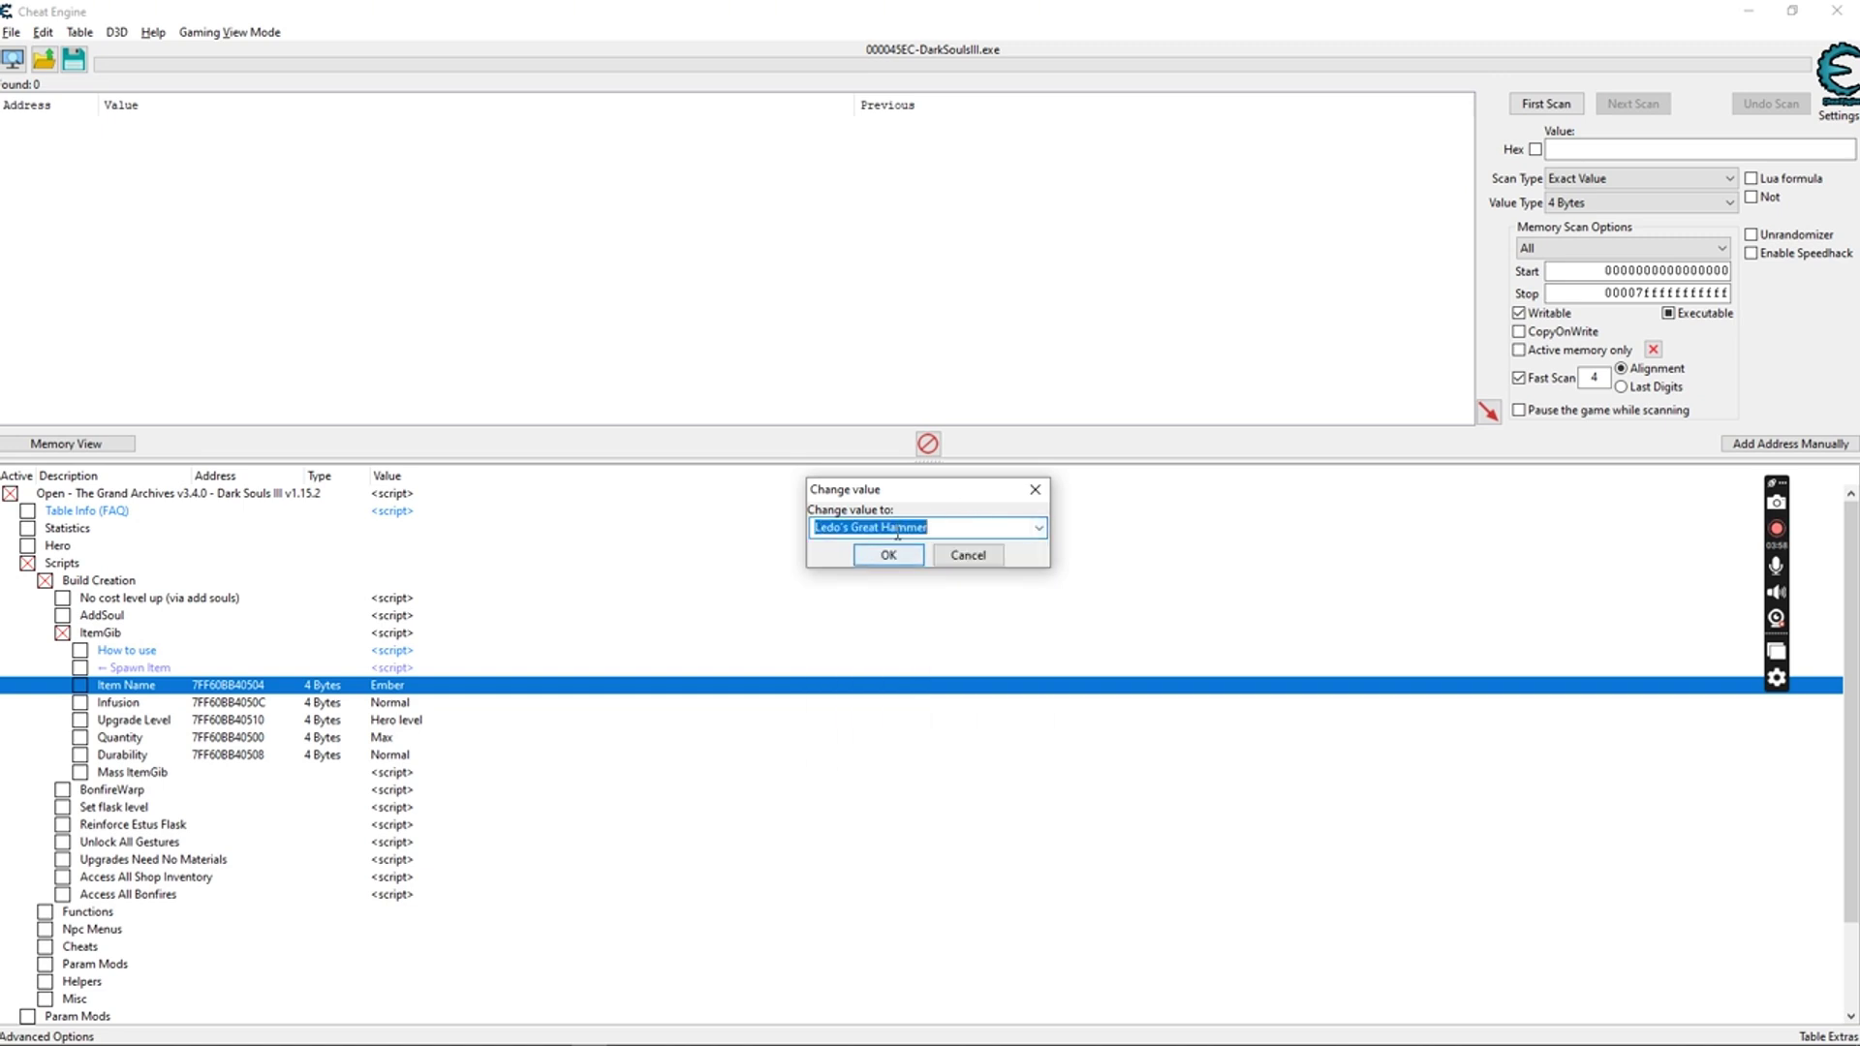
{"action": "left_click", "coordinate": [888, 555]}
Set the ItemGib Infusion to Chaos.
{"action": "double_click", "coordinate": [392, 704]}
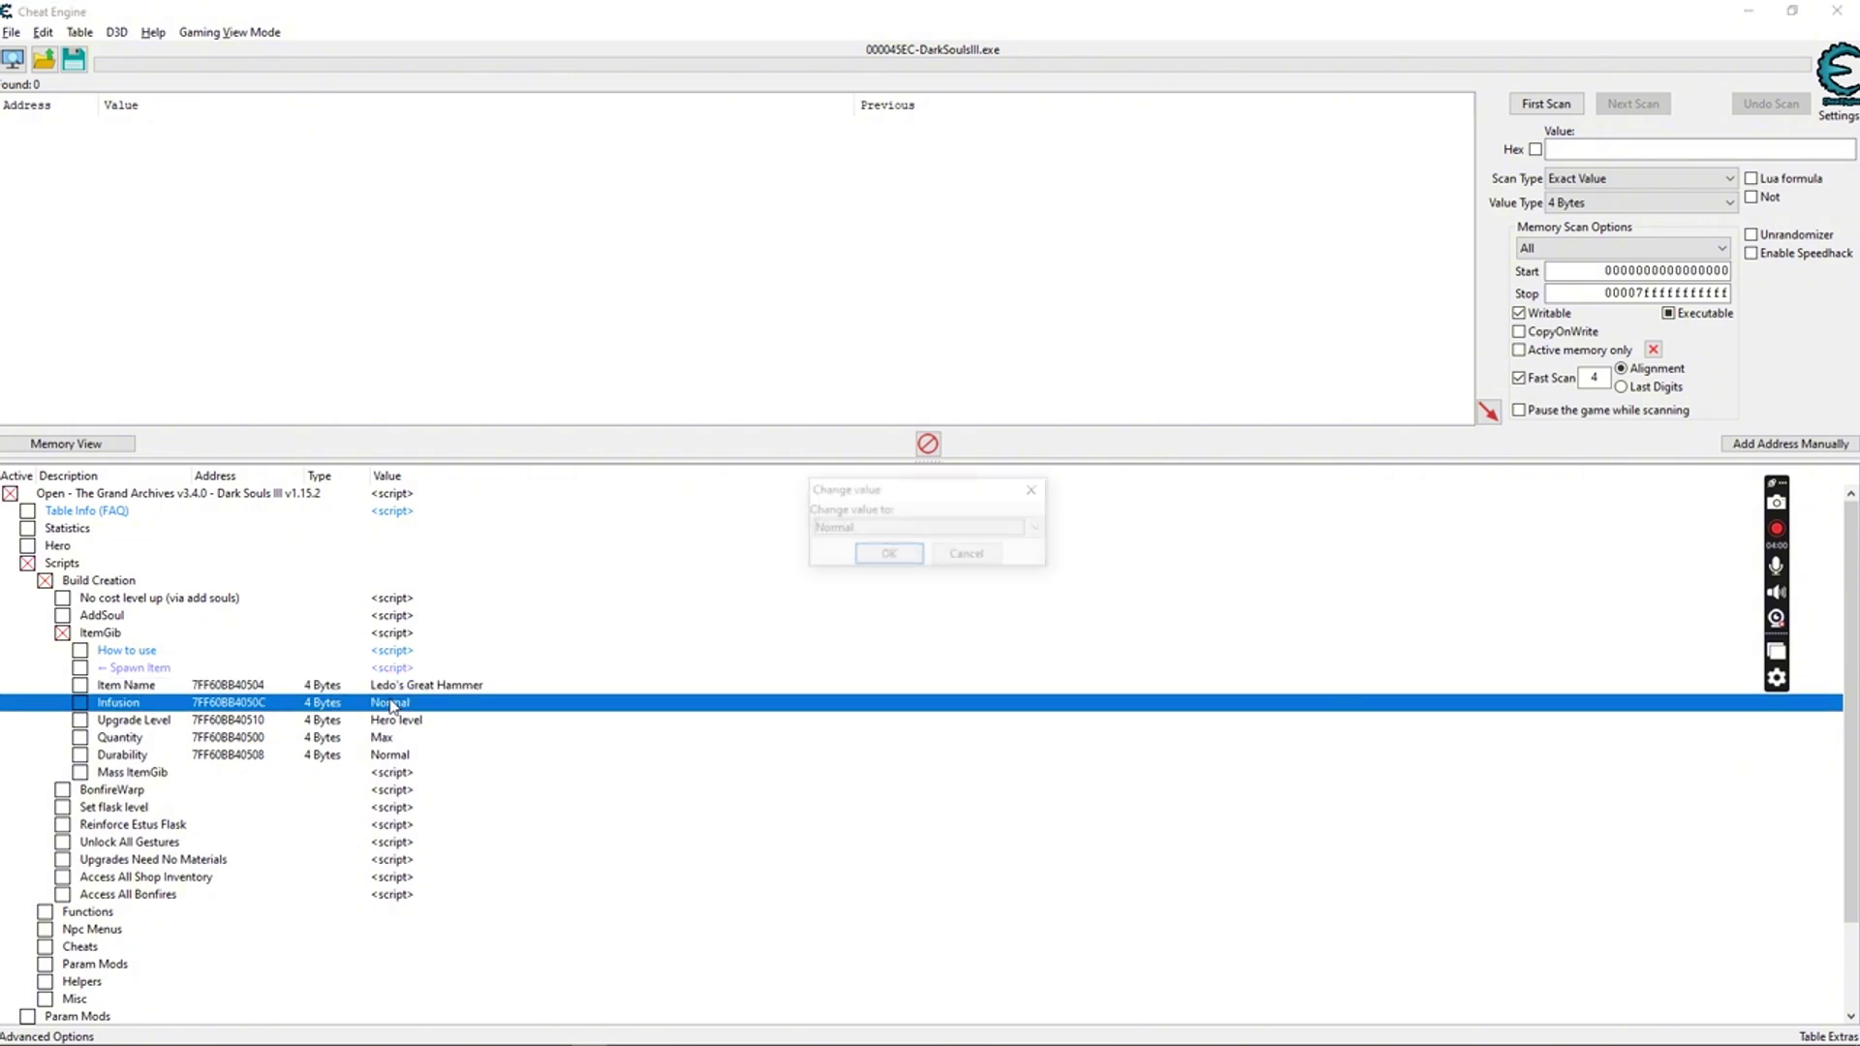
{"action": "left_click", "coordinate": [925, 528]}
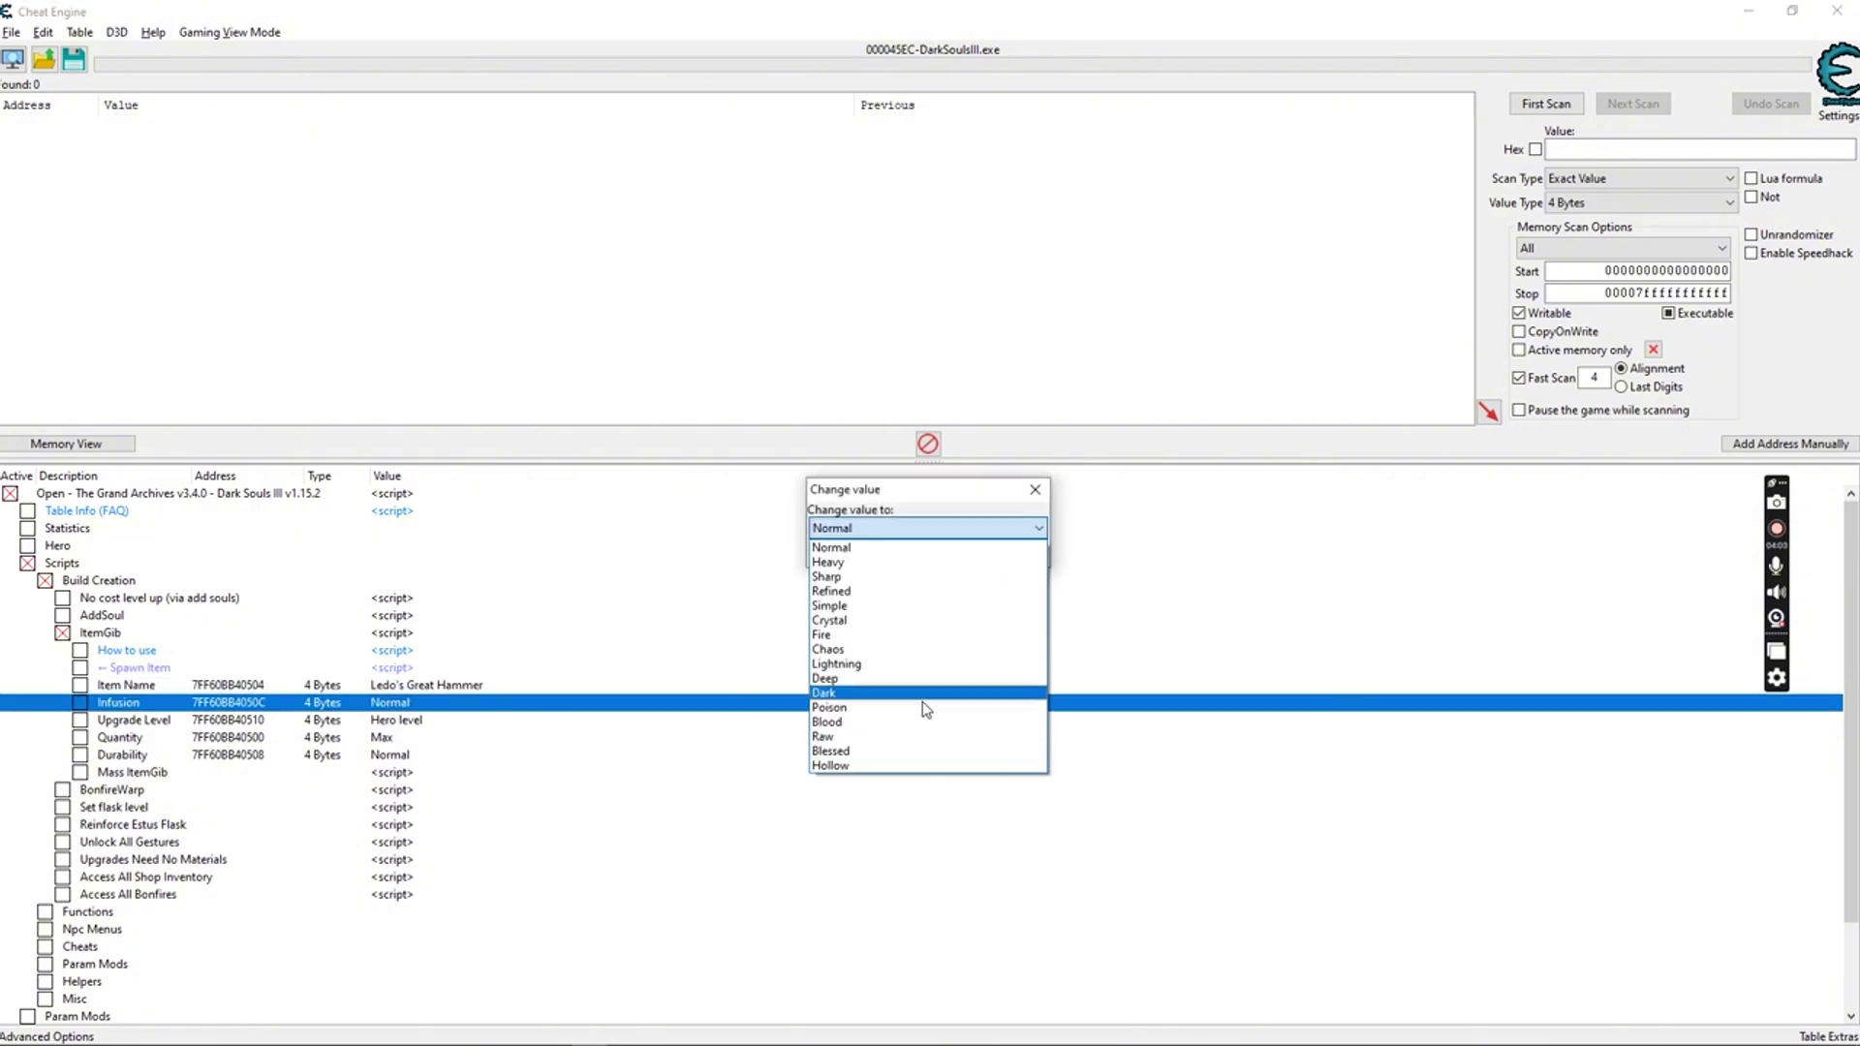
{"action": "left_click", "coordinate": [917, 649]}
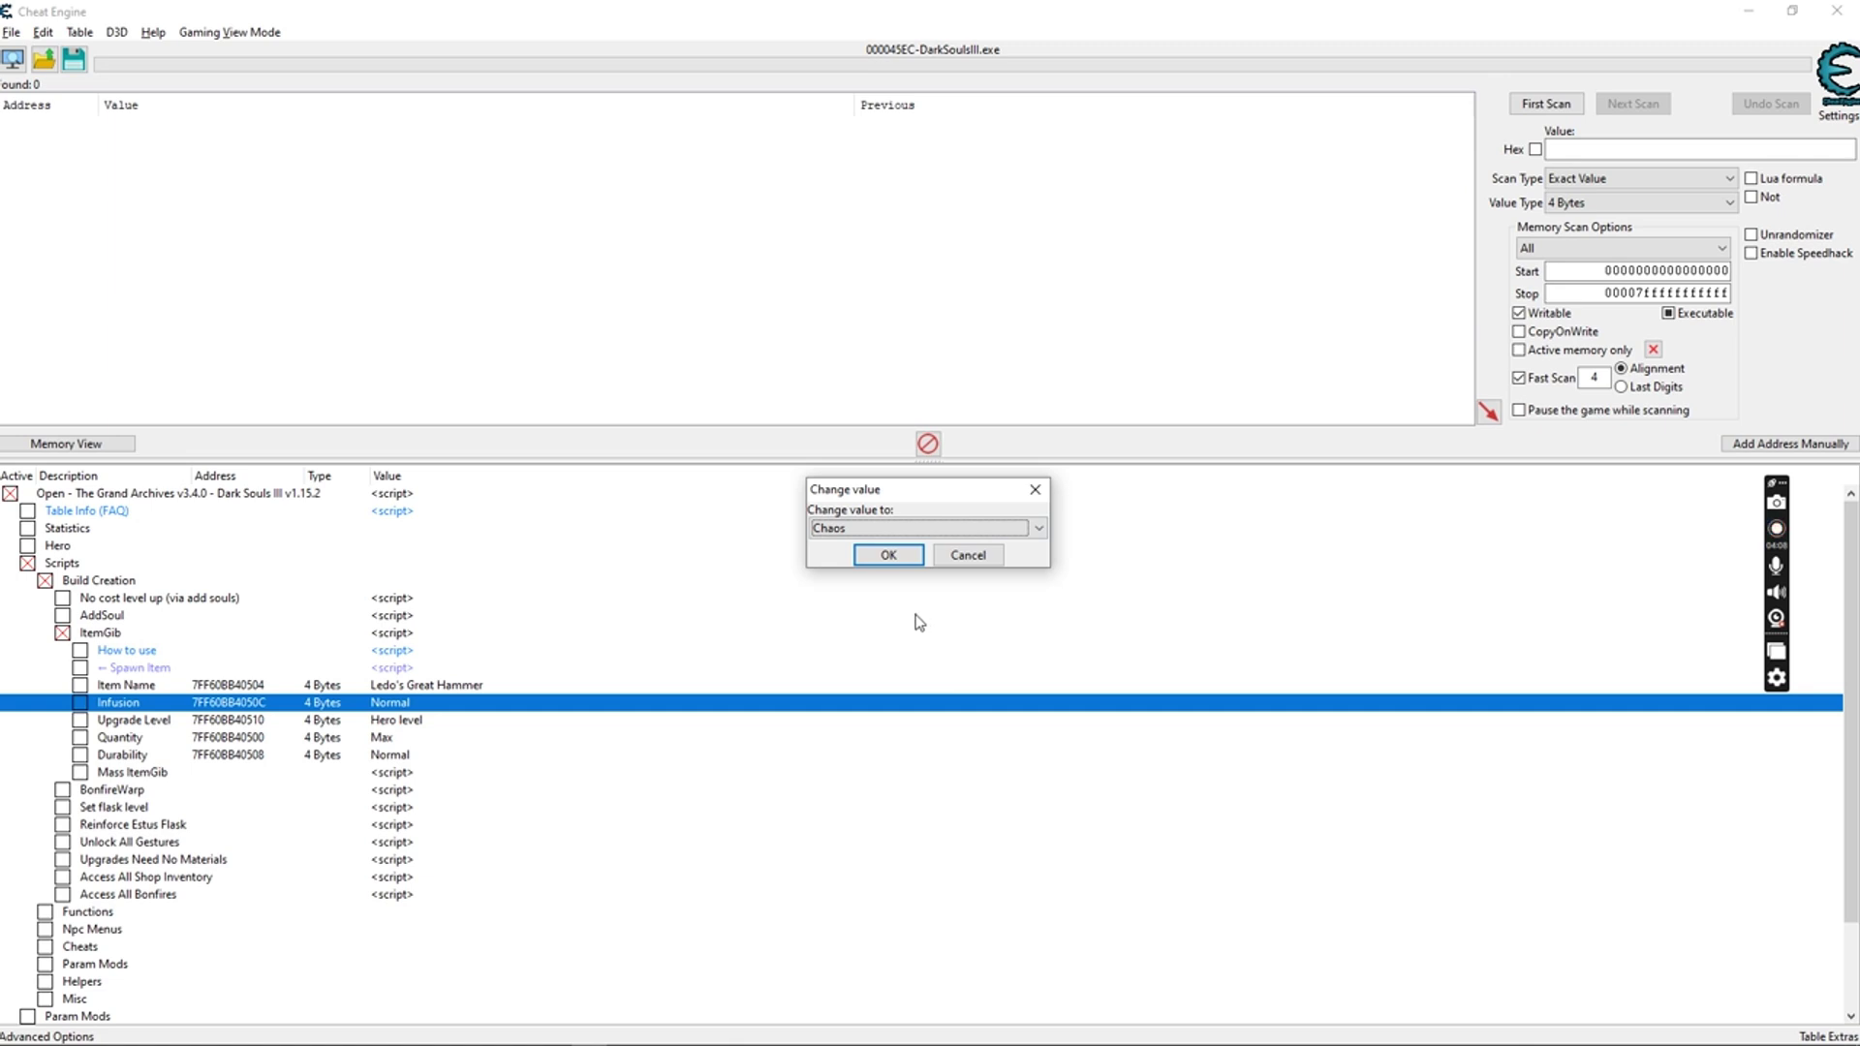
{"action": "left_click", "coordinate": [887, 554]}
Check the available choices for the ItemGib Upgrade Level without changing it.
{"action": "key", "text": "Down"}
{"action": "key", "text": "Return"}
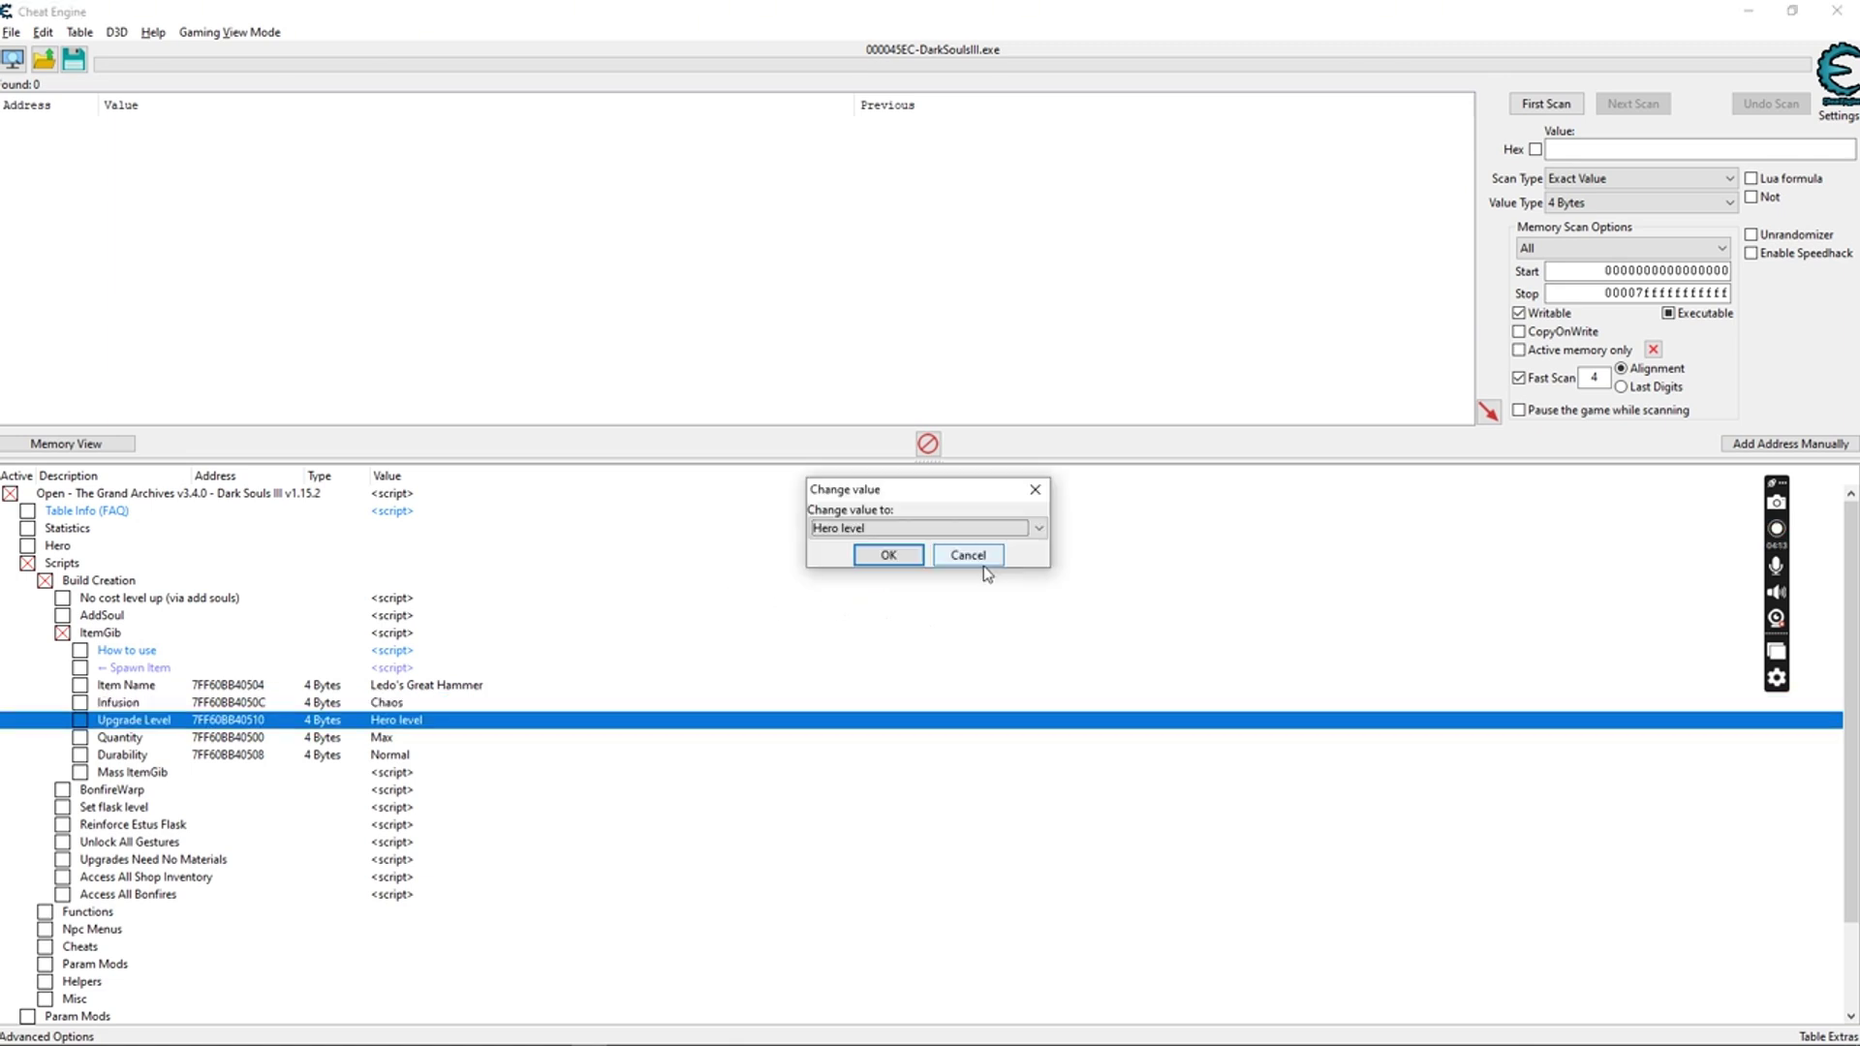
{"action": "left_click", "coordinate": [1038, 527]}
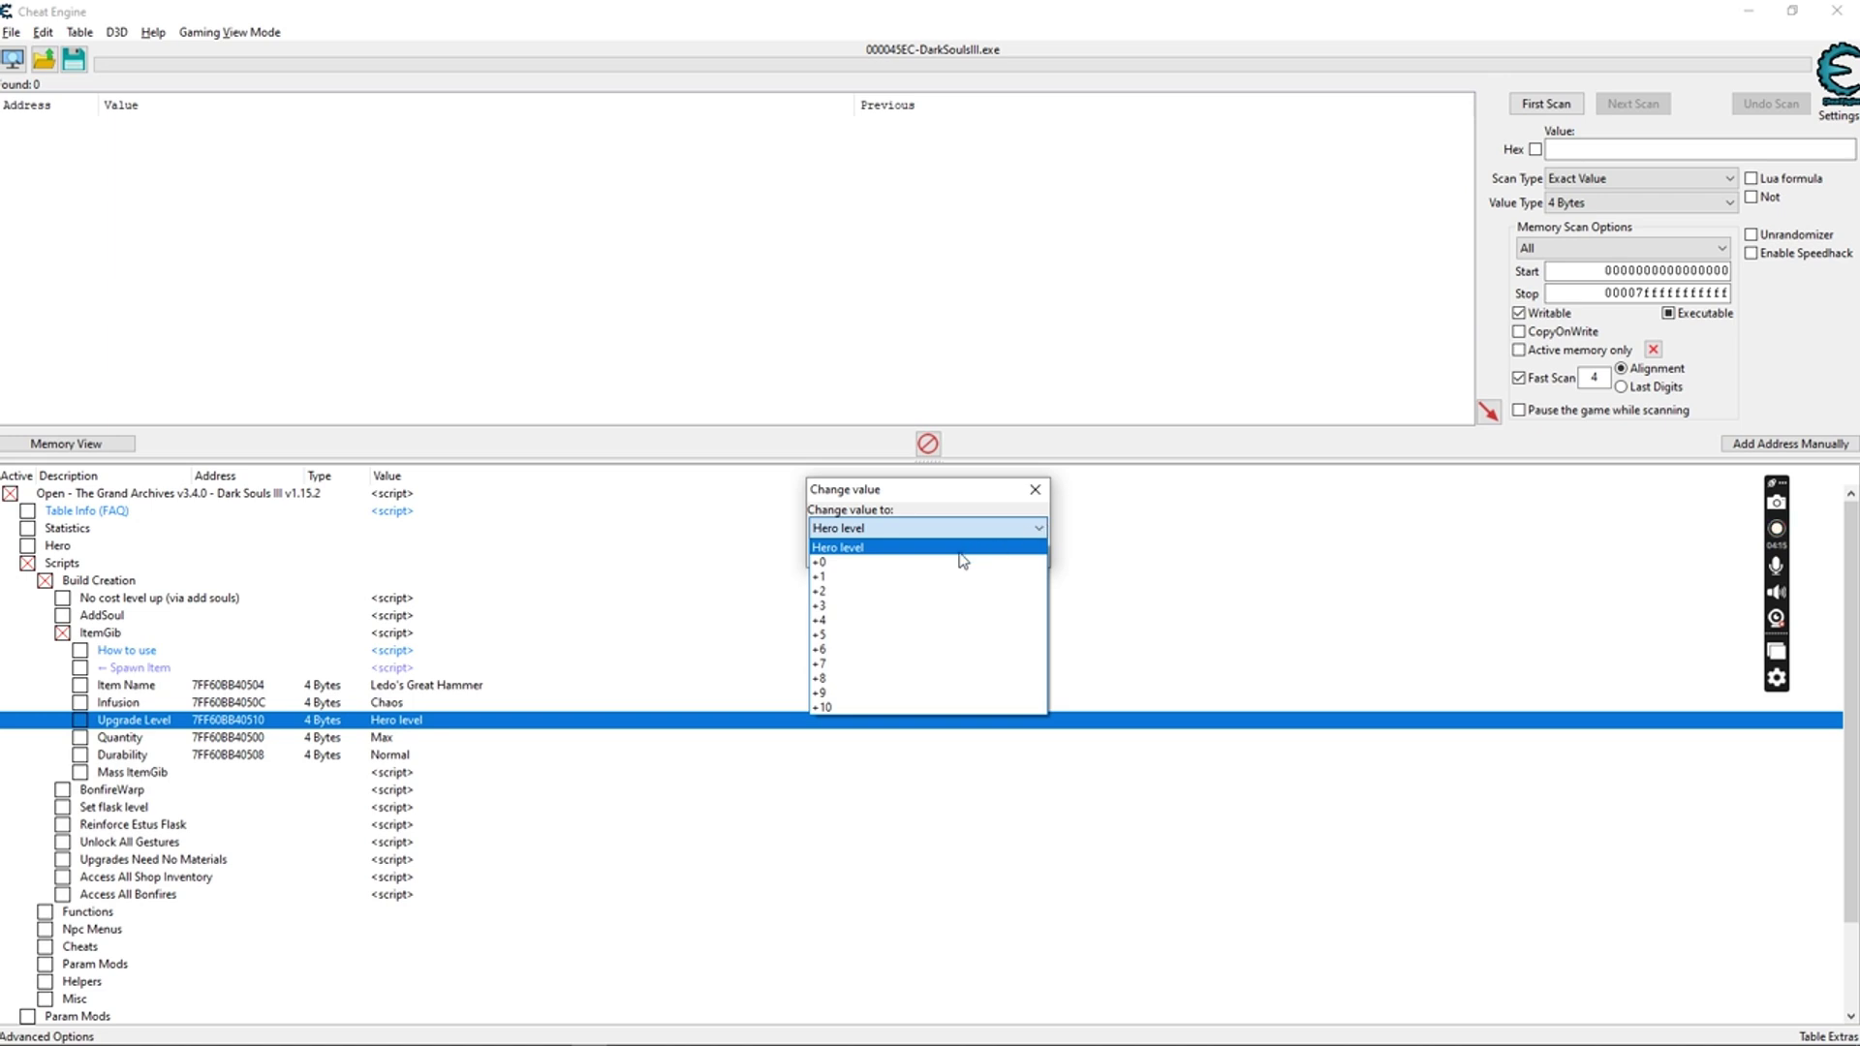
{"action": "key", "text": "Escape"}
{"action": "key", "text": "Escape"}
{"action": "key", "text": "Down"}
Set the ItemGib Quantity to 1 and choose Normal for its Durability.
{"action": "double_click", "coordinate": [387, 739]}
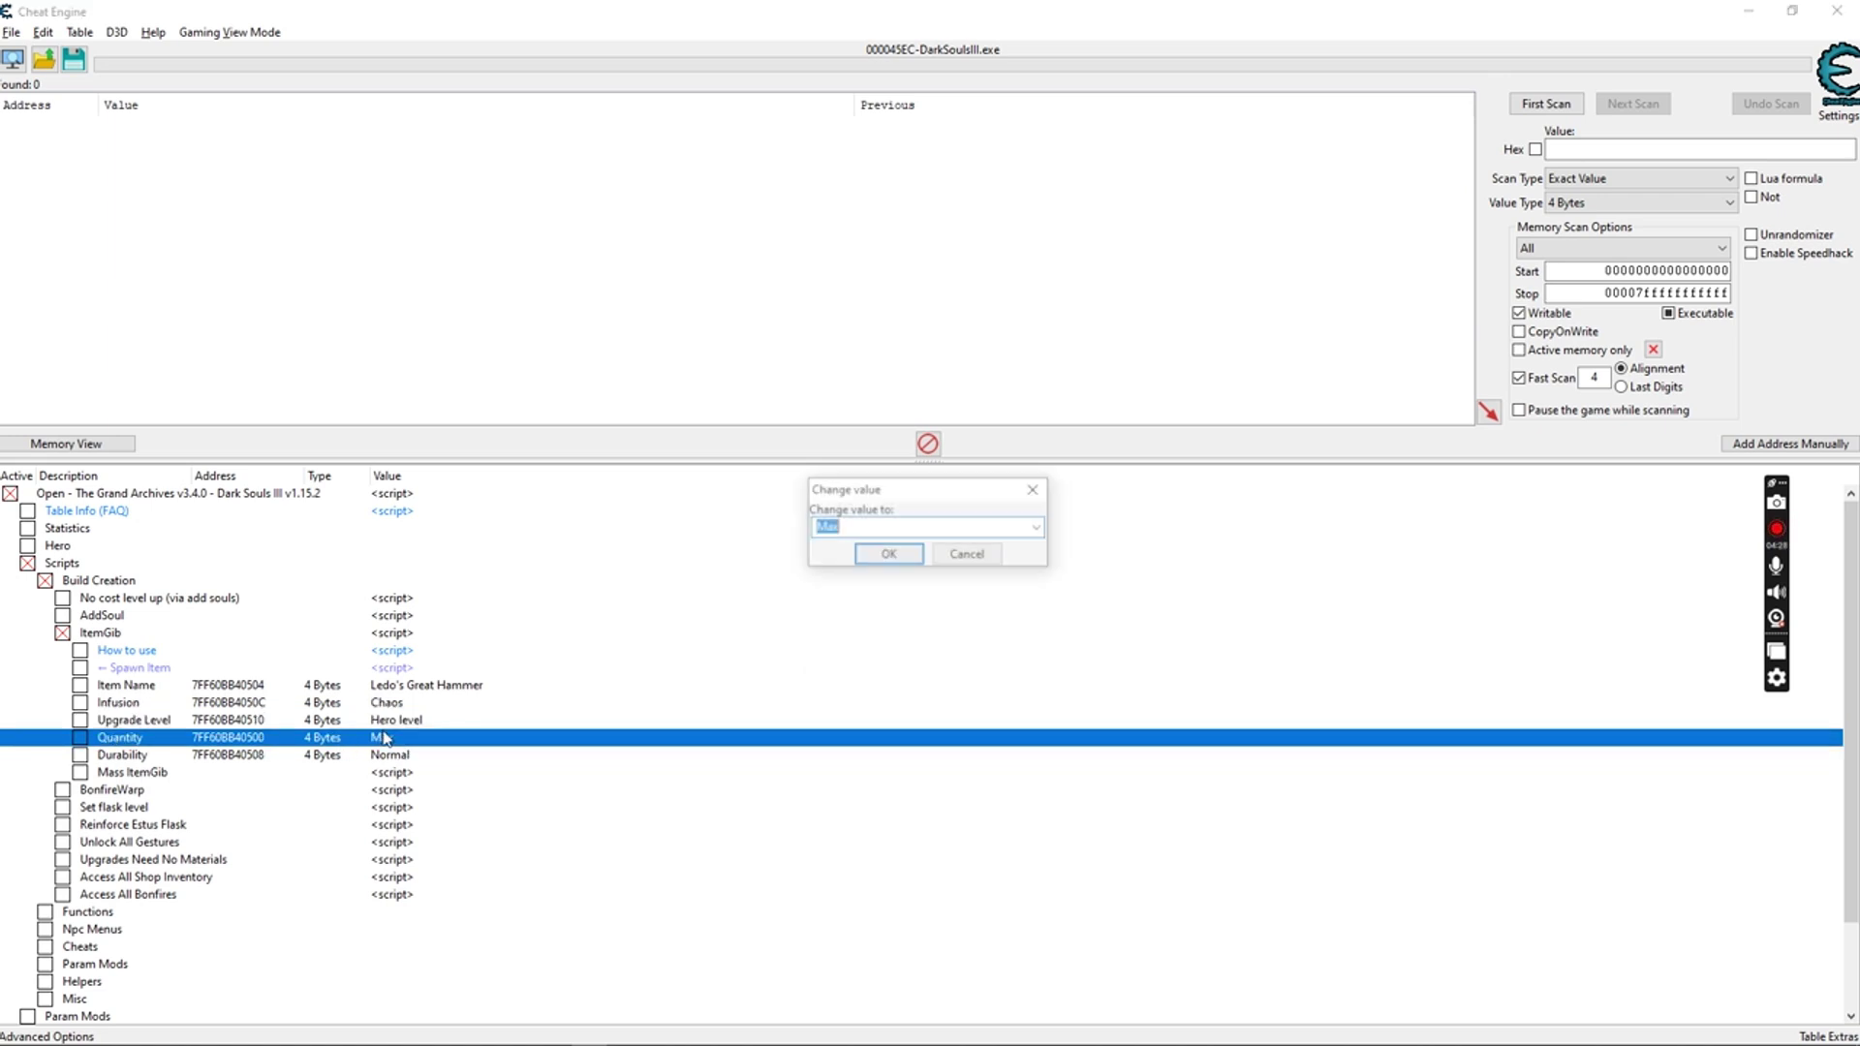
{"action": "type", "text": "1"}
{"action": "left_click", "coordinate": [883, 554]}
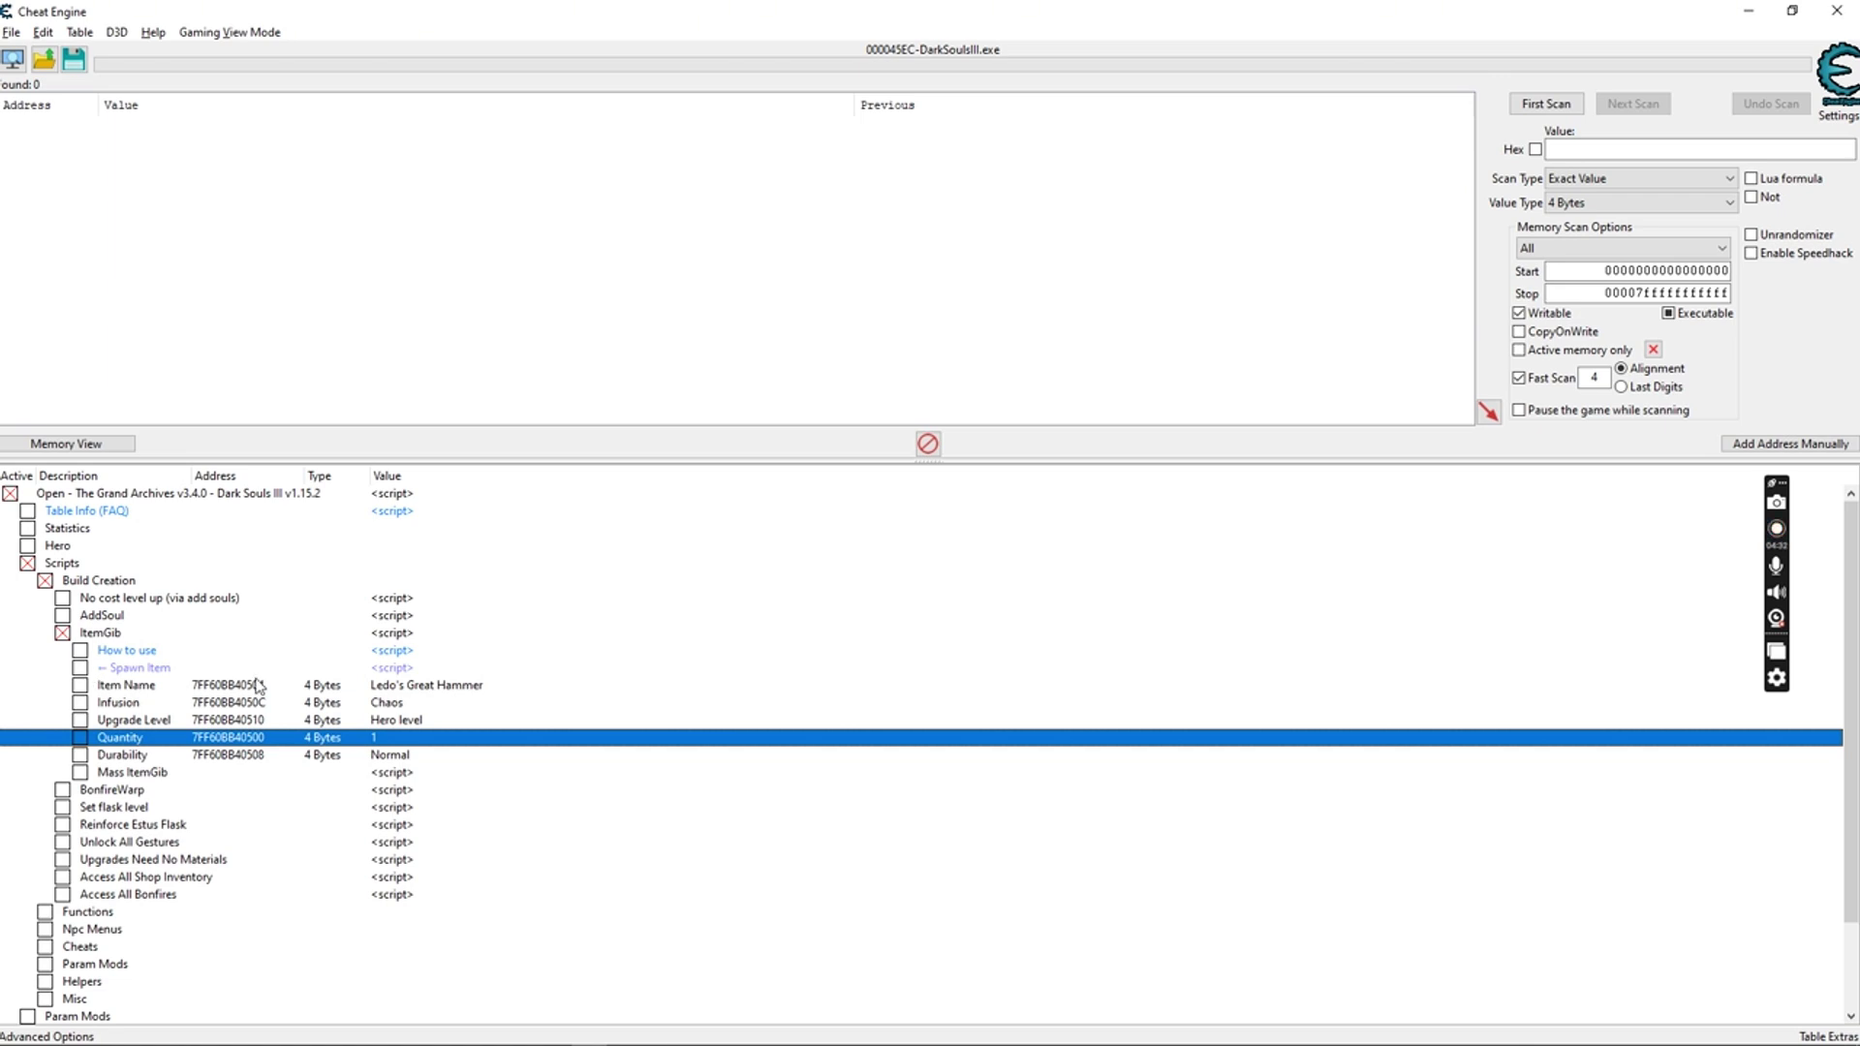
{"action": "double_click", "coordinate": [374, 763]}
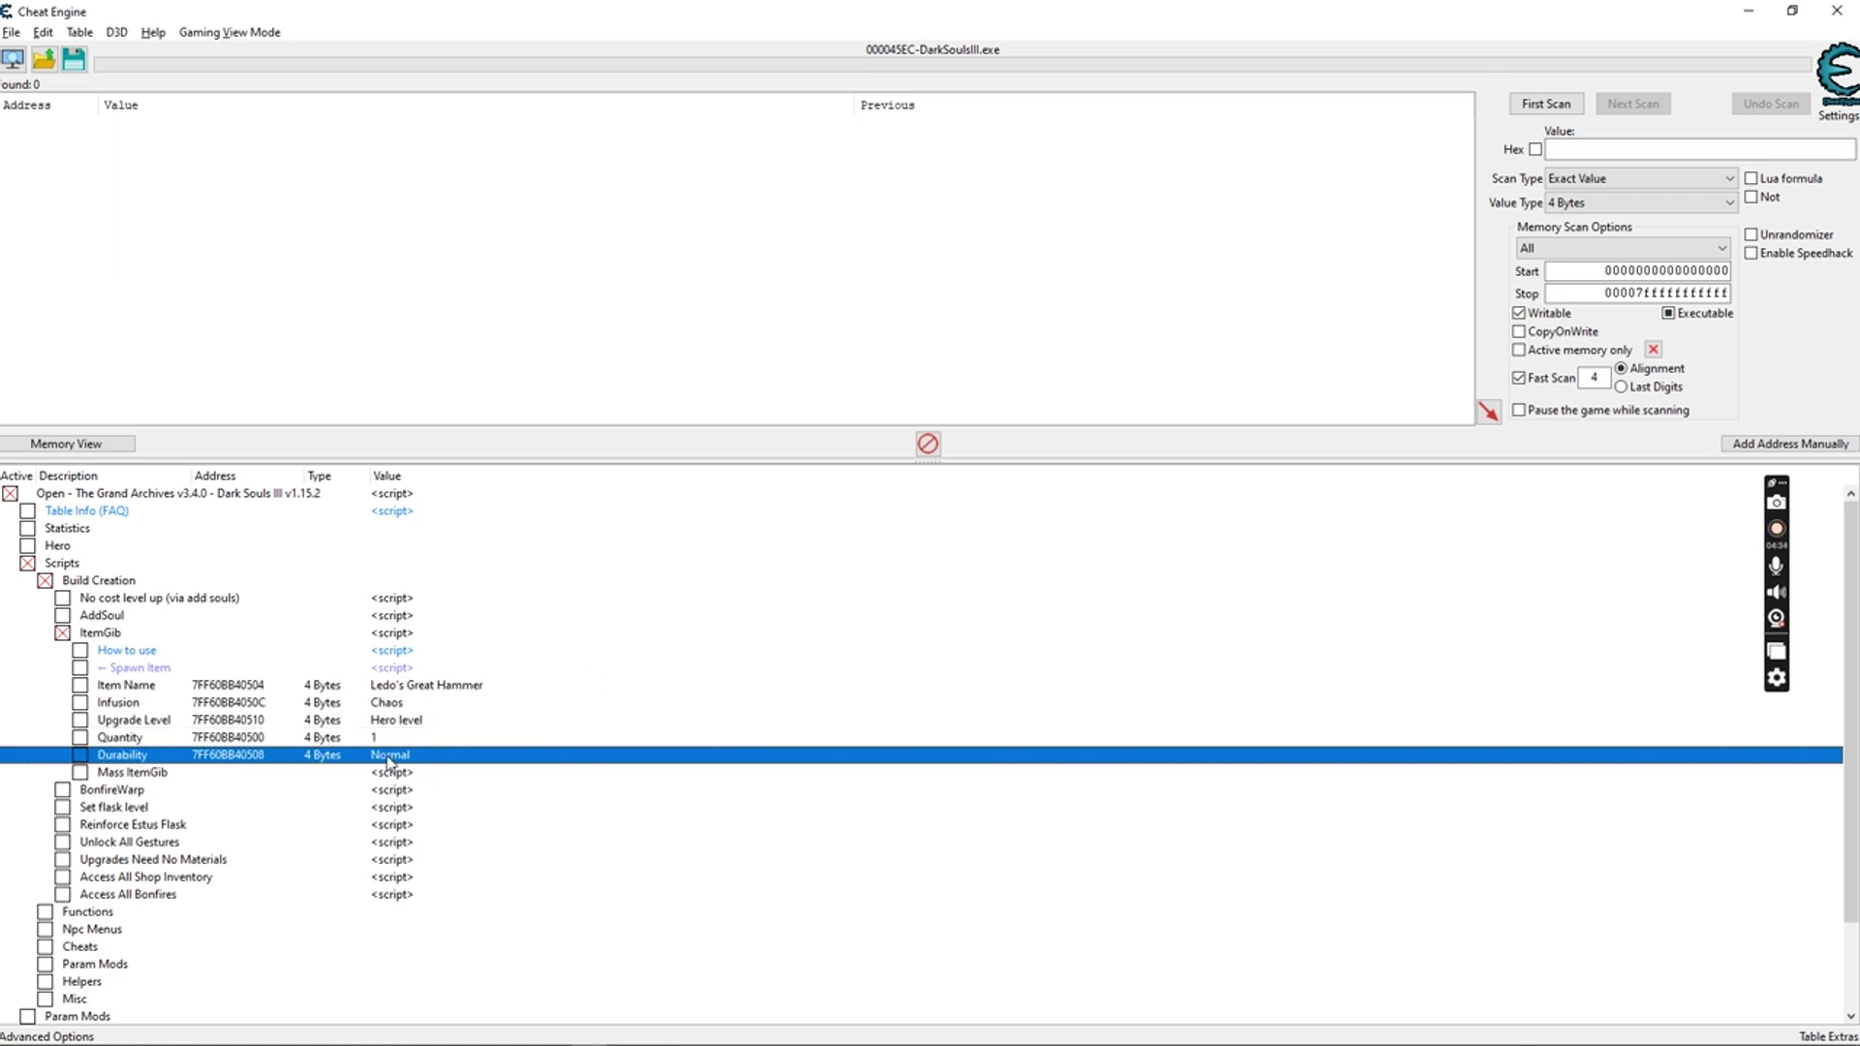
{"action": "left_click", "coordinate": [869, 531]}
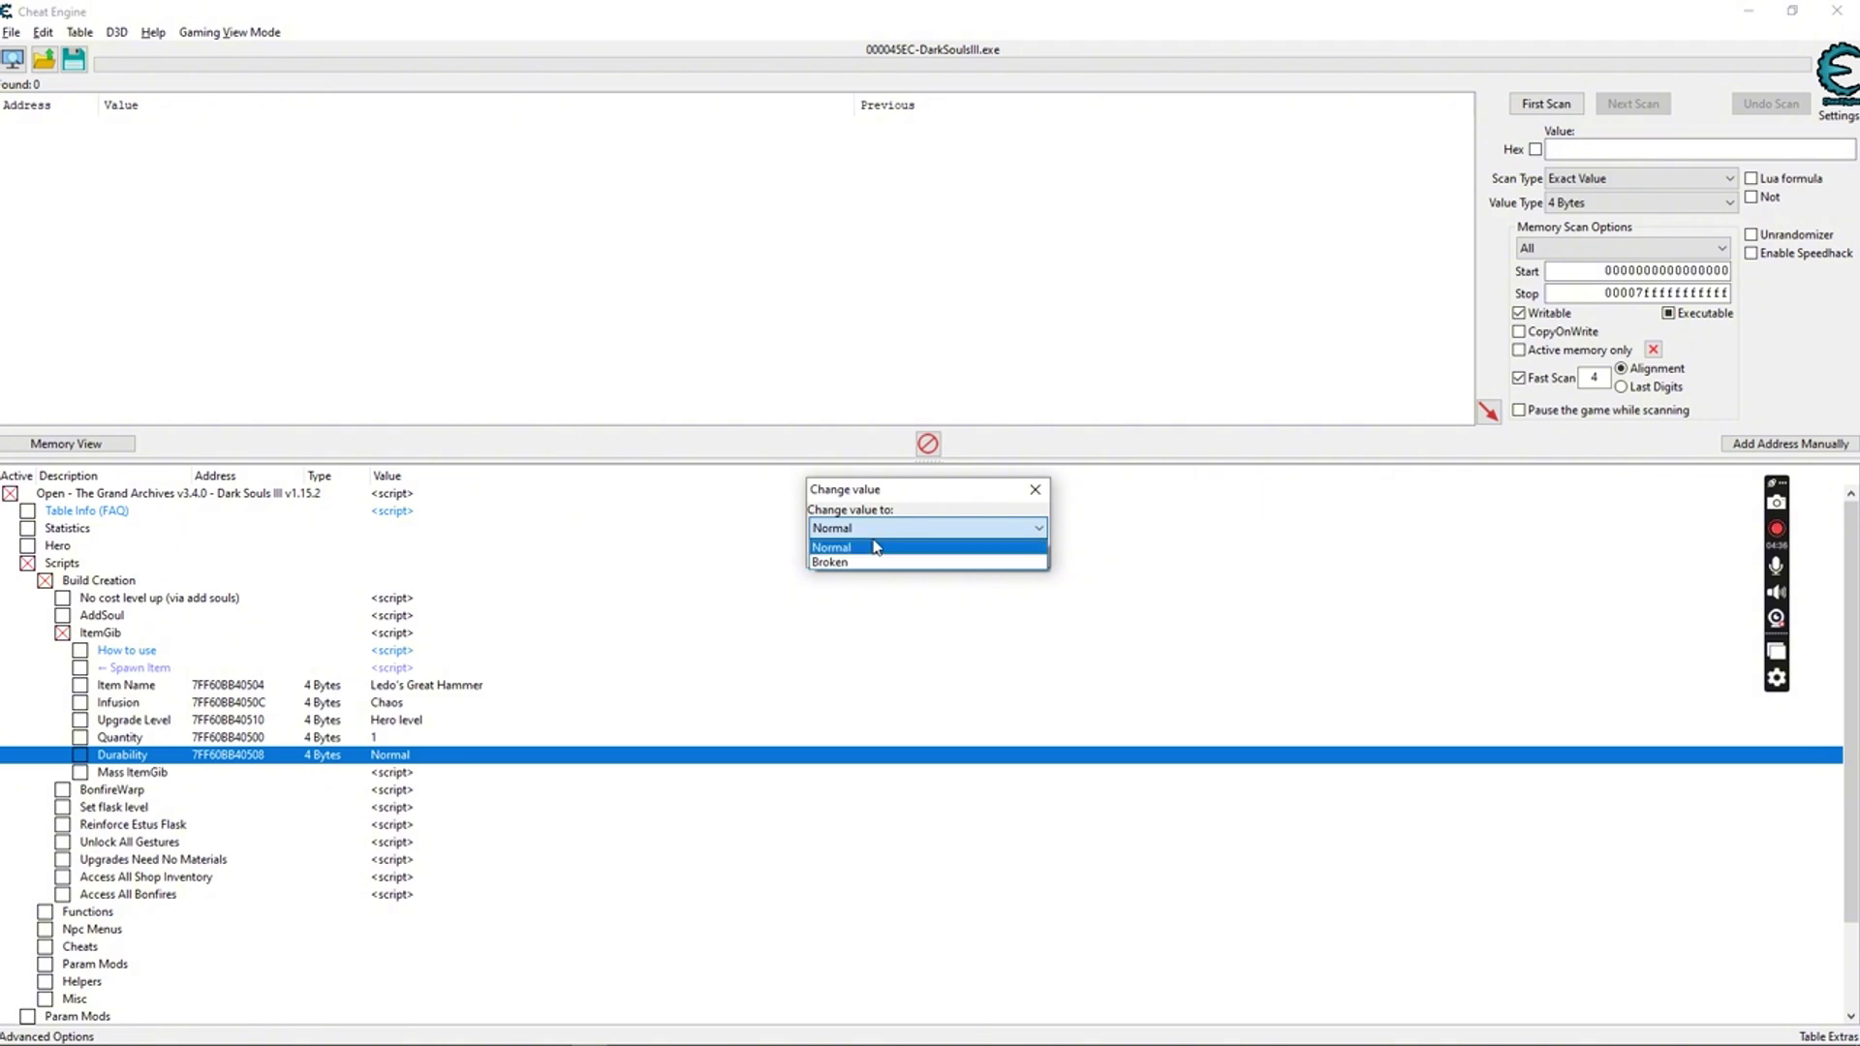
{"action": "left_click", "coordinate": [872, 547]}
{"action": "left_click", "coordinate": [879, 554]}
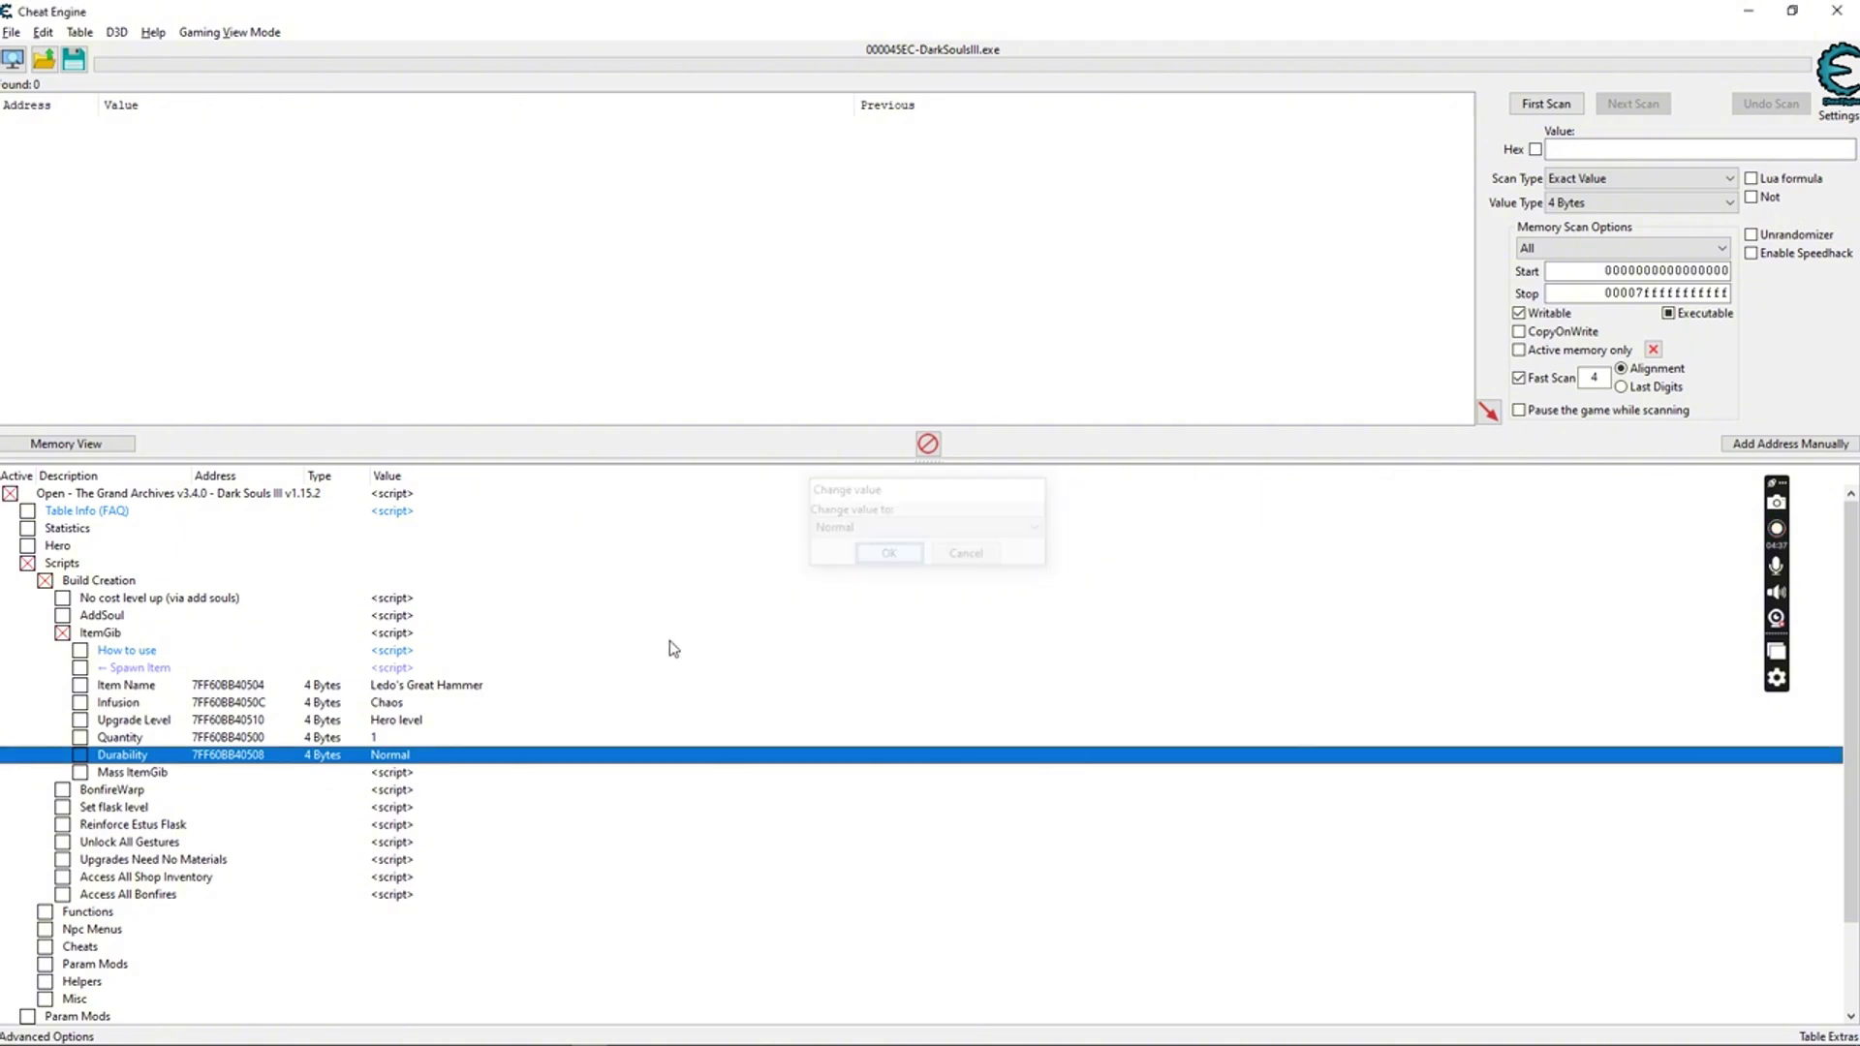
Deactivate ItemGib, close the Build Creation and Scripts groups, and deactivate the main Open - The Grand Archives script.
{"action": "left_click", "coordinate": [64, 636]}
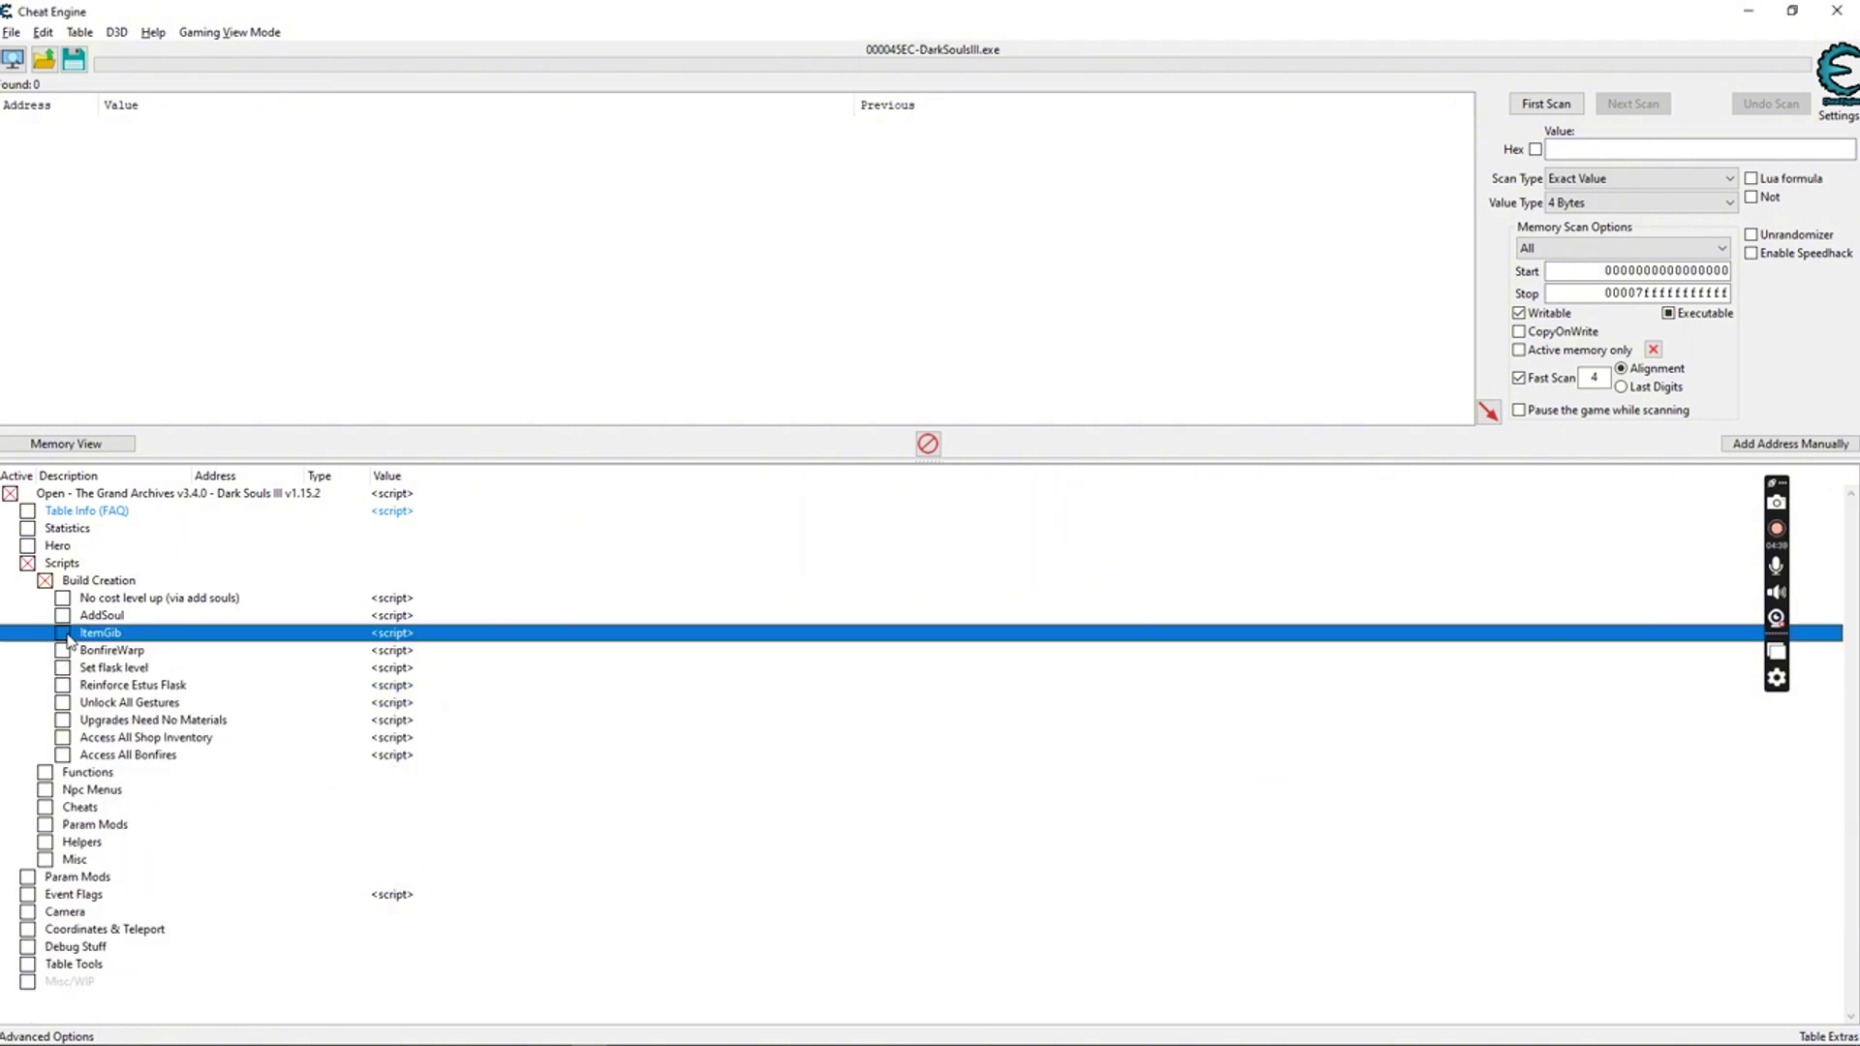
{"action": "left_click", "coordinate": [44, 581]}
{"action": "left_click", "coordinate": [28, 563]}
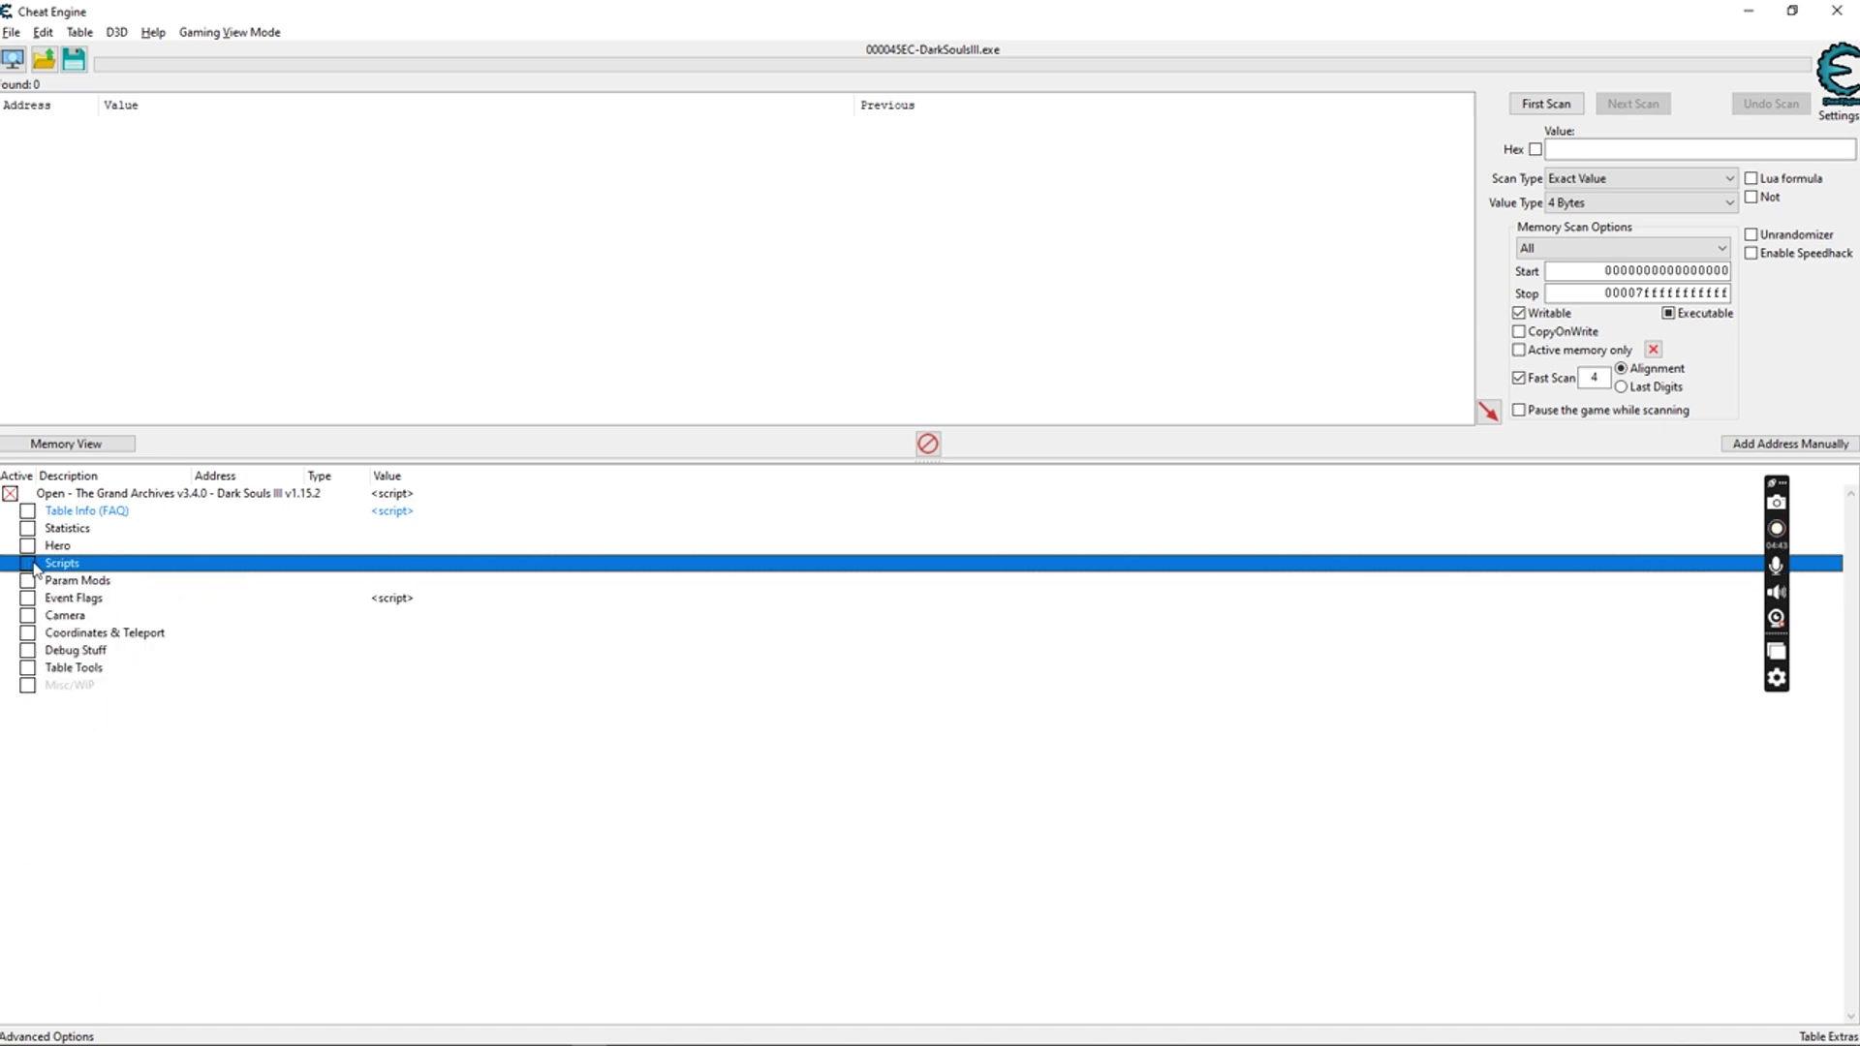
{"action": "left_click", "coordinate": [10, 493]}
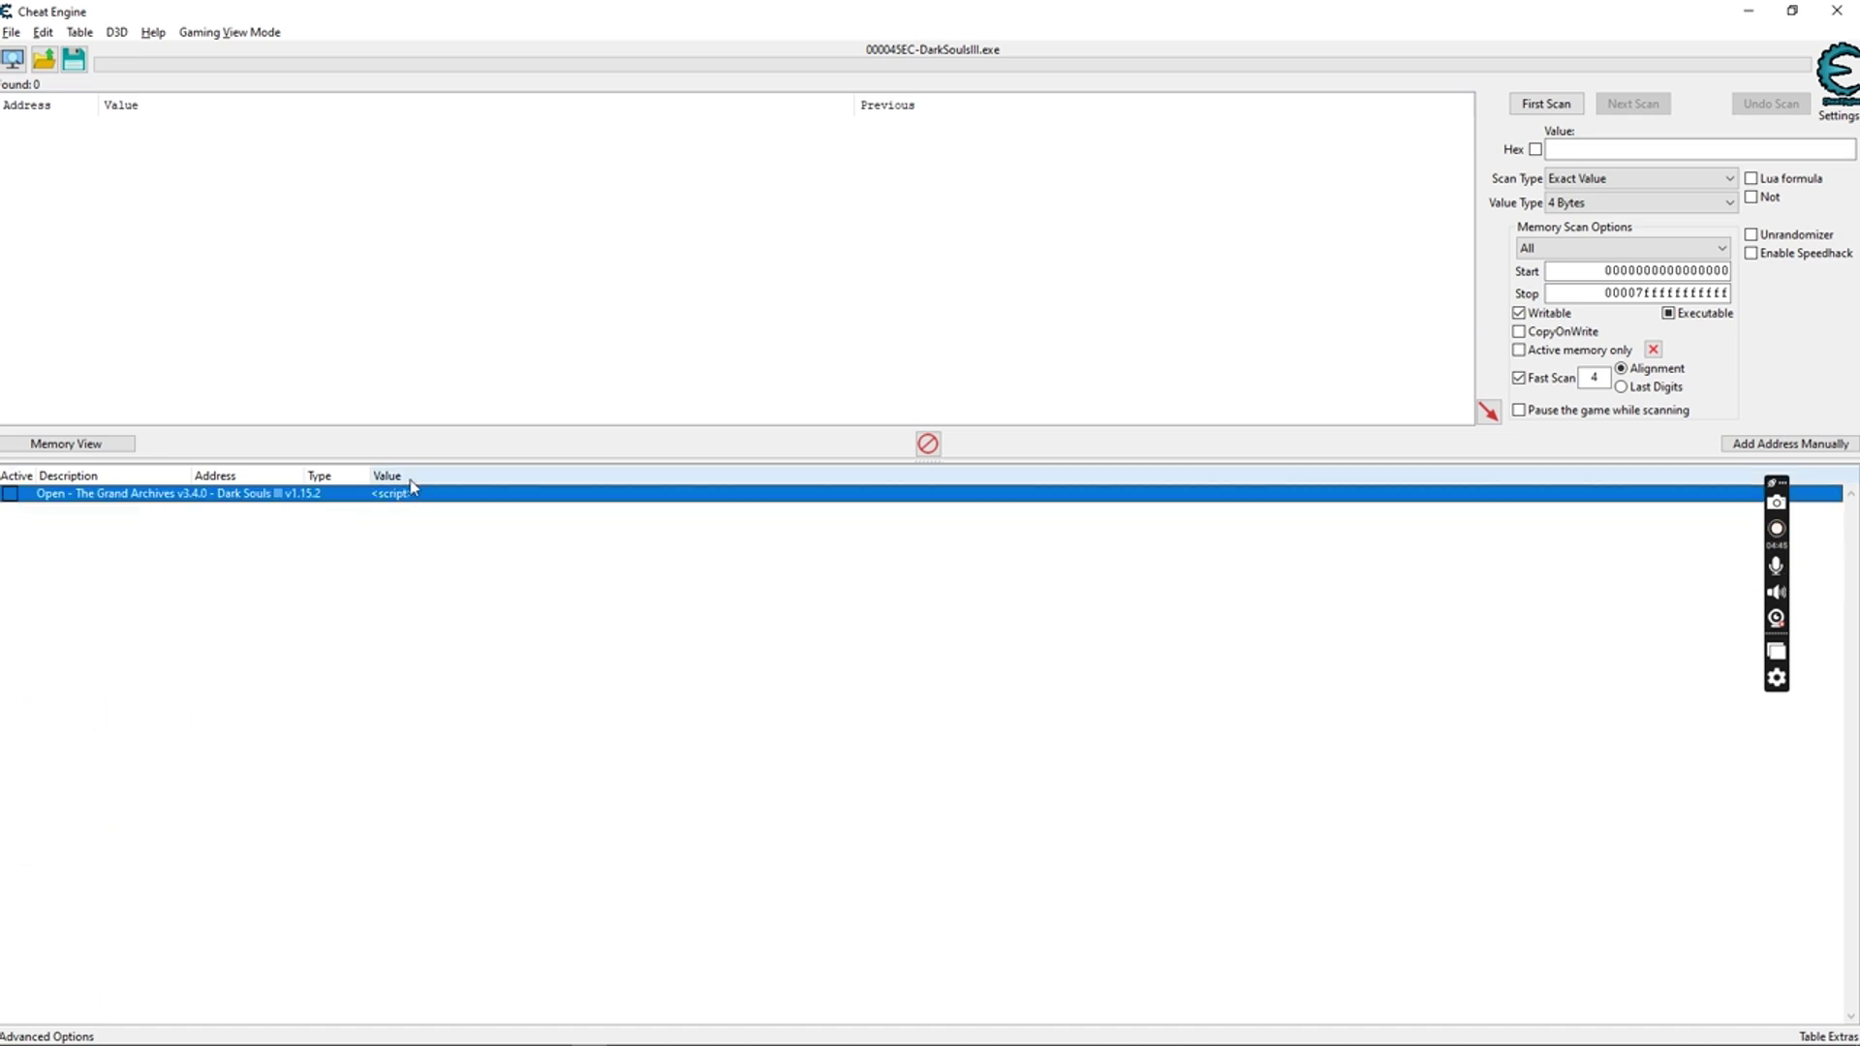